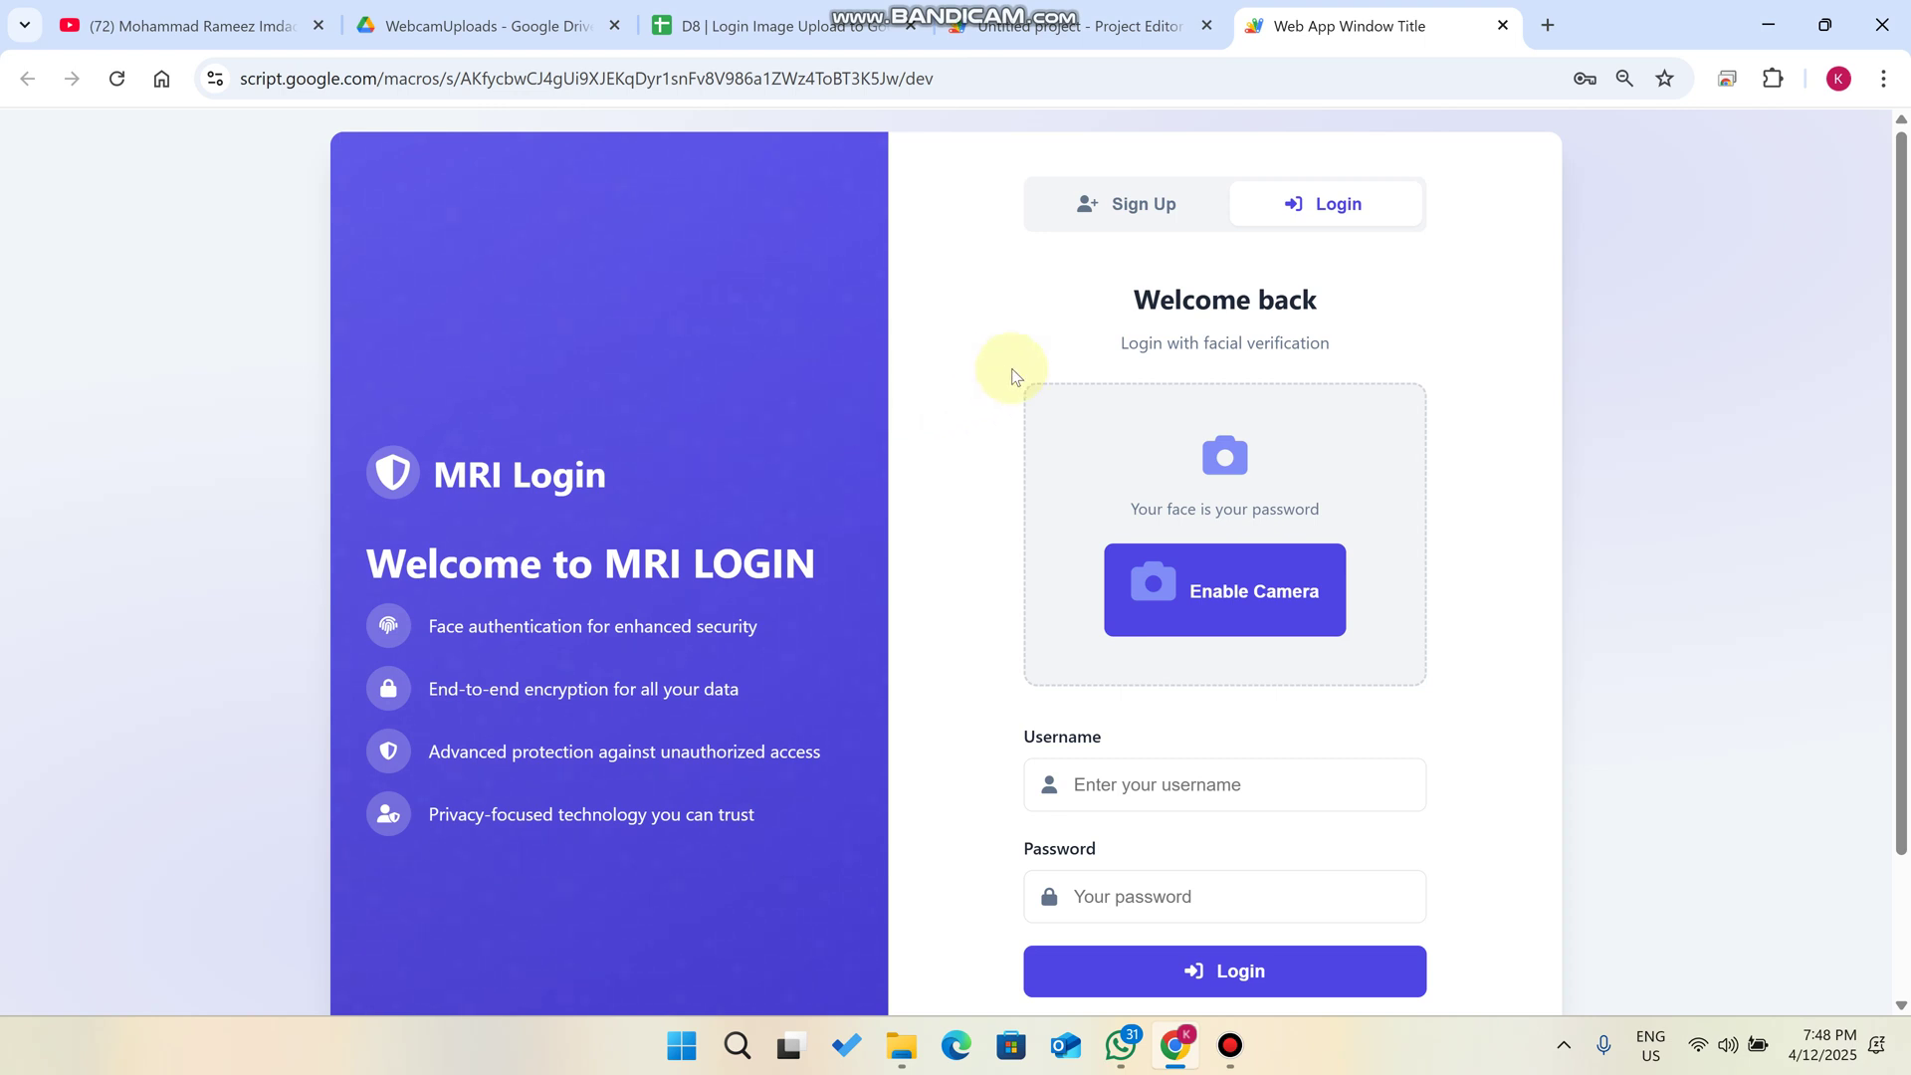
# - Log in with the saved account, hit the photo-required error, and request camera access
pyautogui.scroll(-2, 1011, 372)
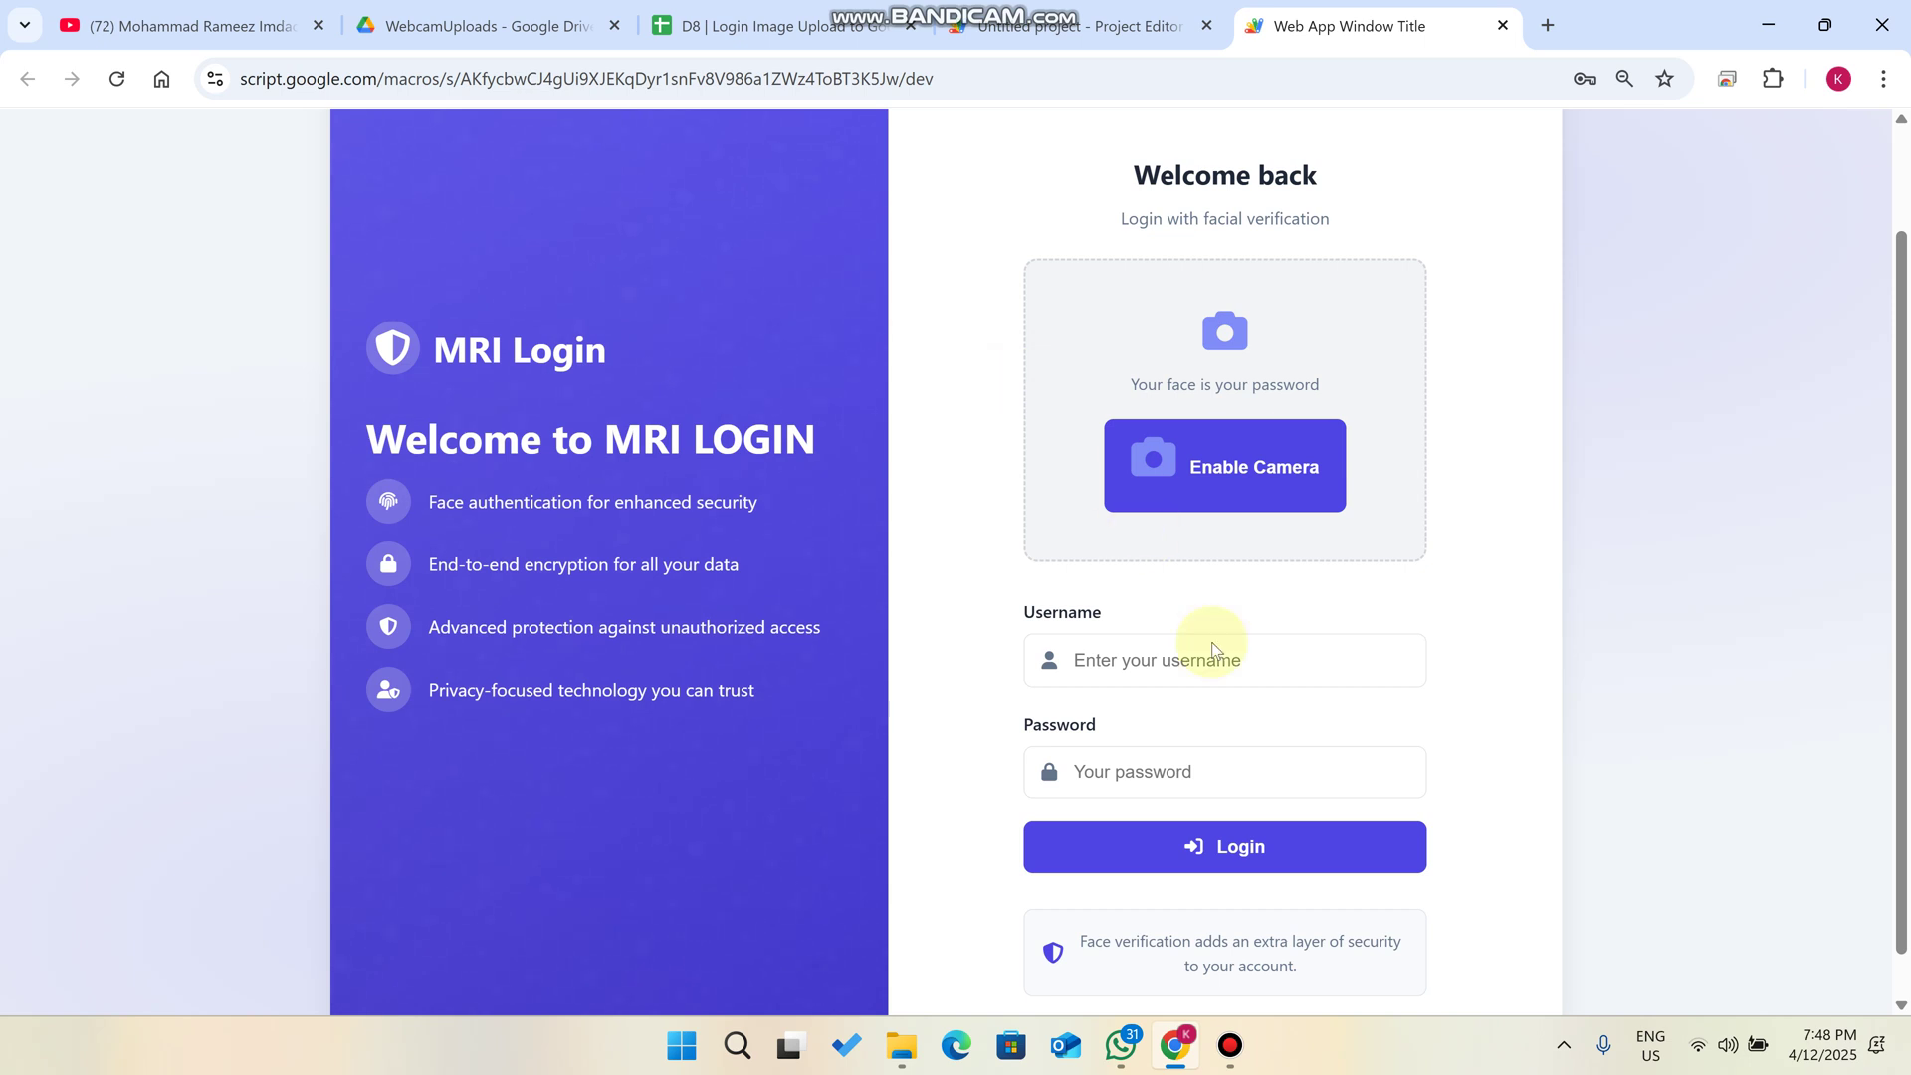
pyautogui.click(1206, 673)
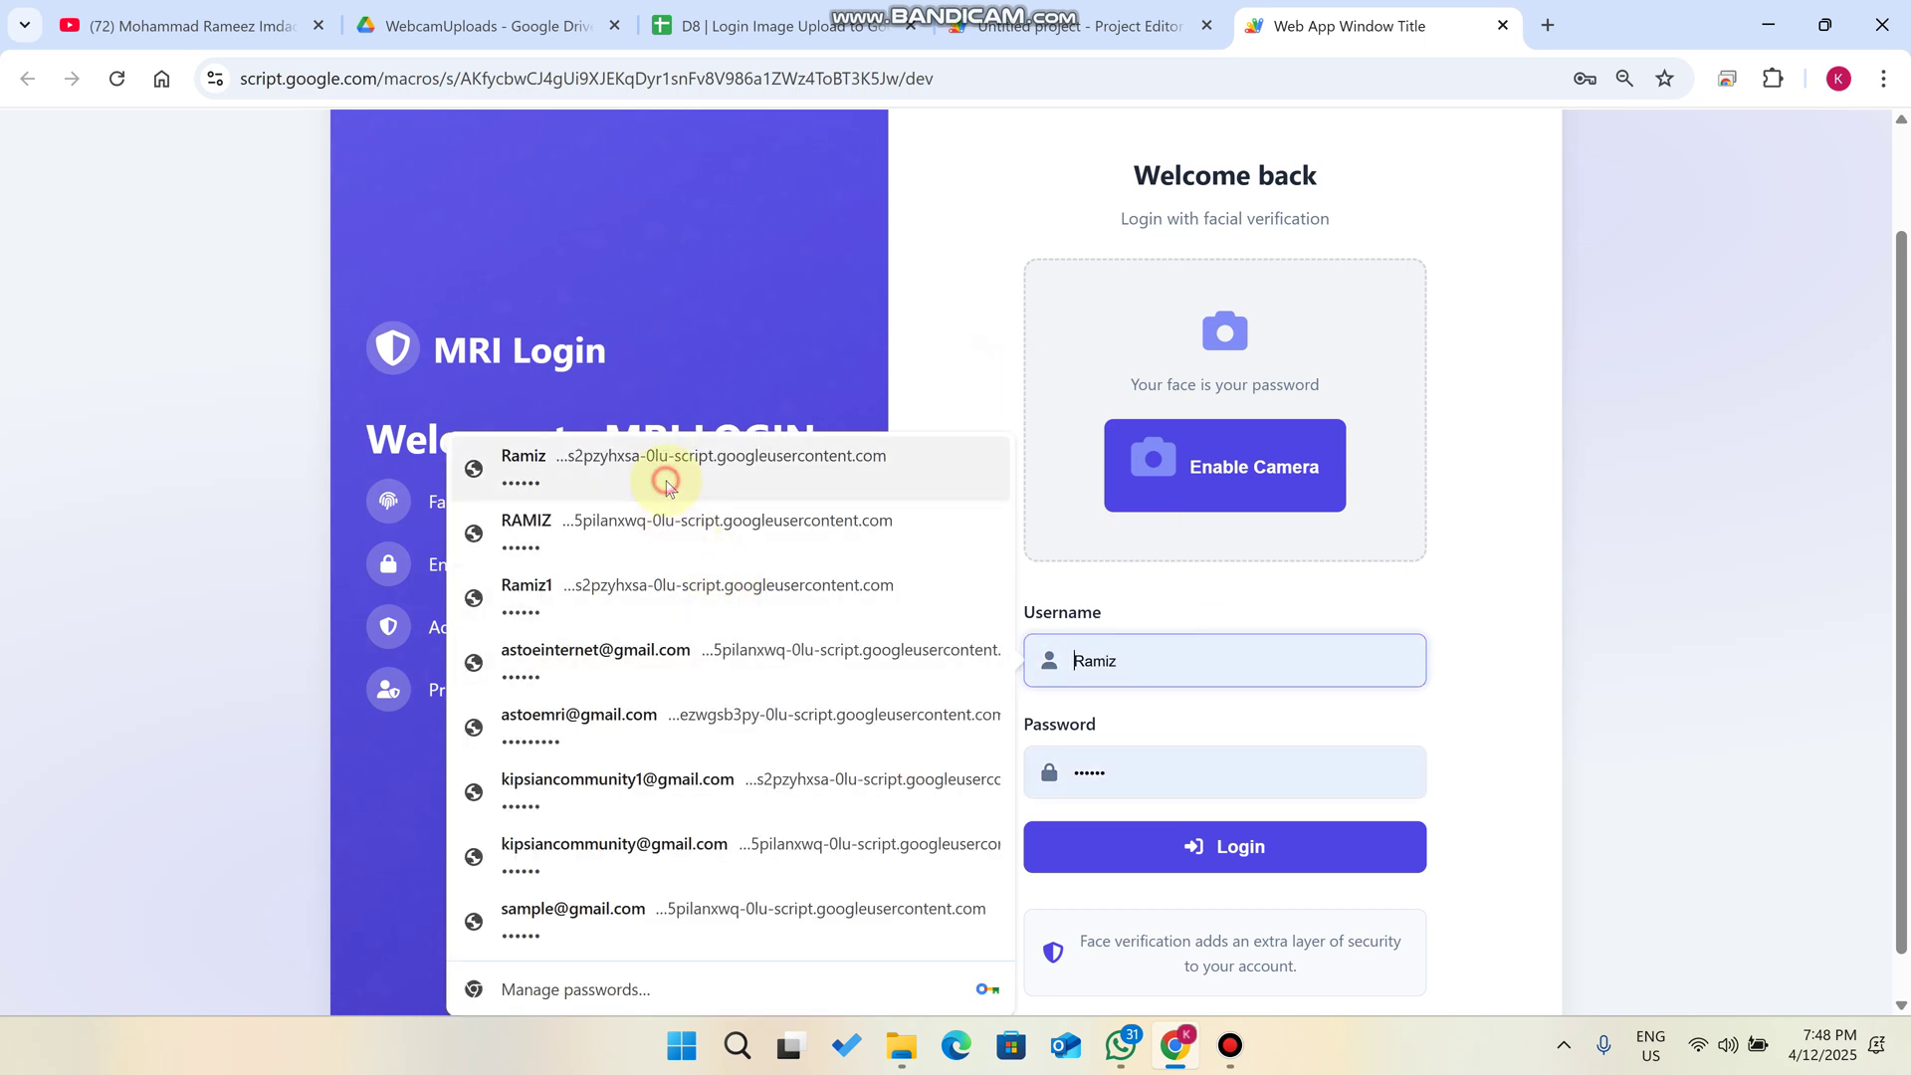
pyautogui.click(666, 484)
pyautogui.click(1255, 869)
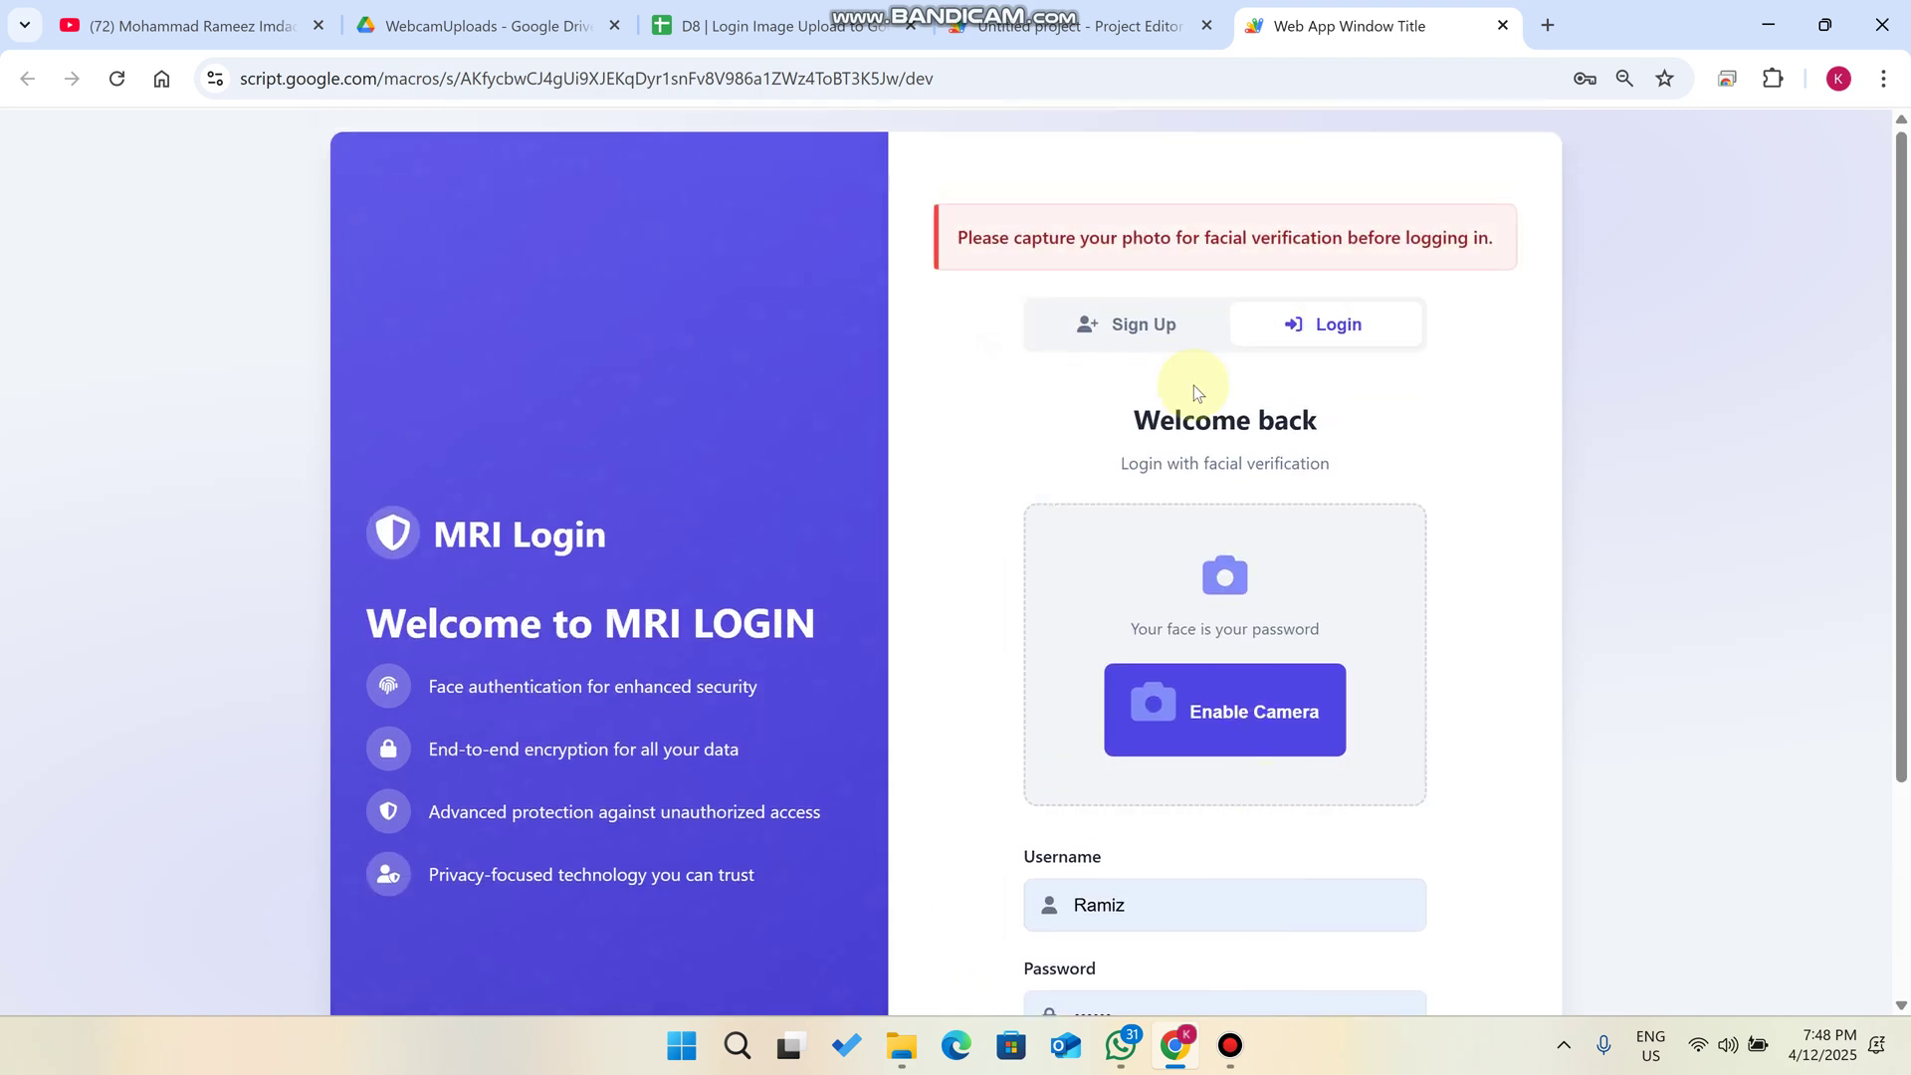
pyautogui.moveTo(1489, 239); pyautogui.dragTo(962, 246)
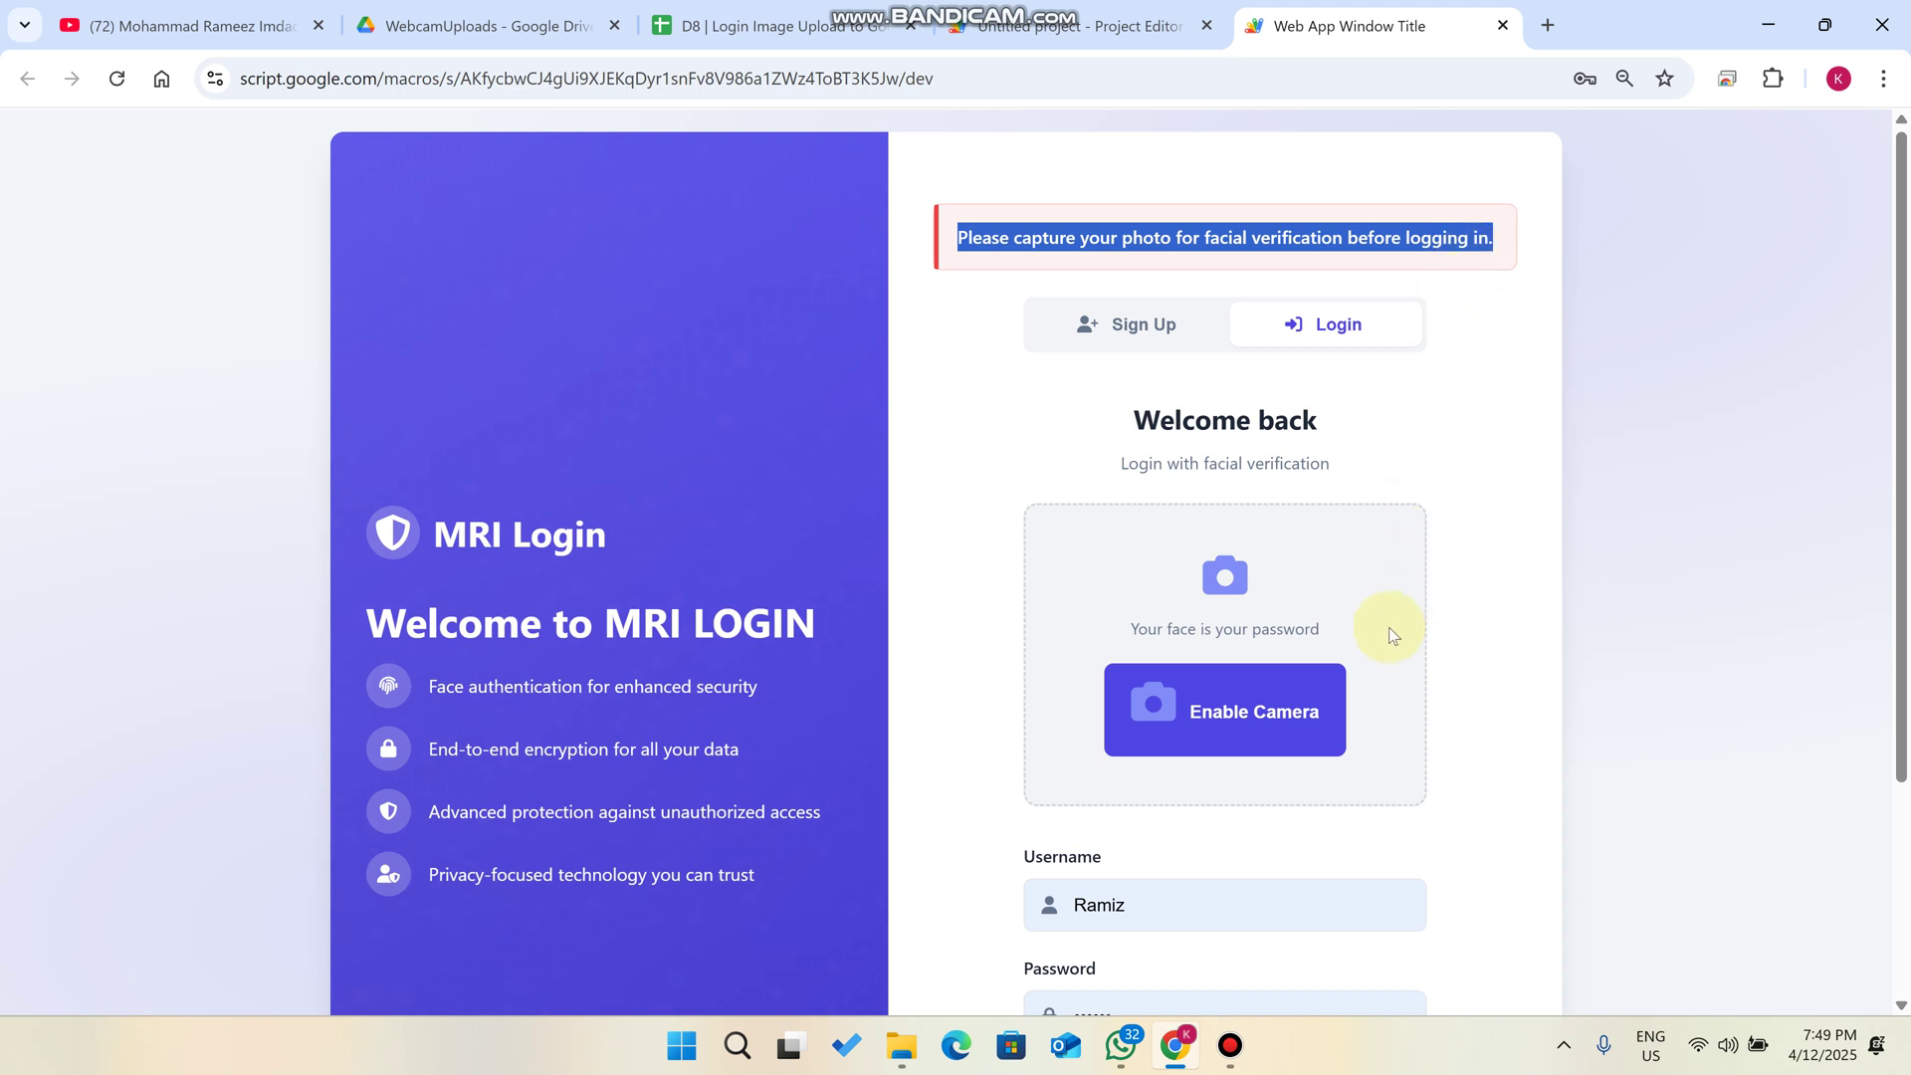
pyautogui.click(1287, 718)
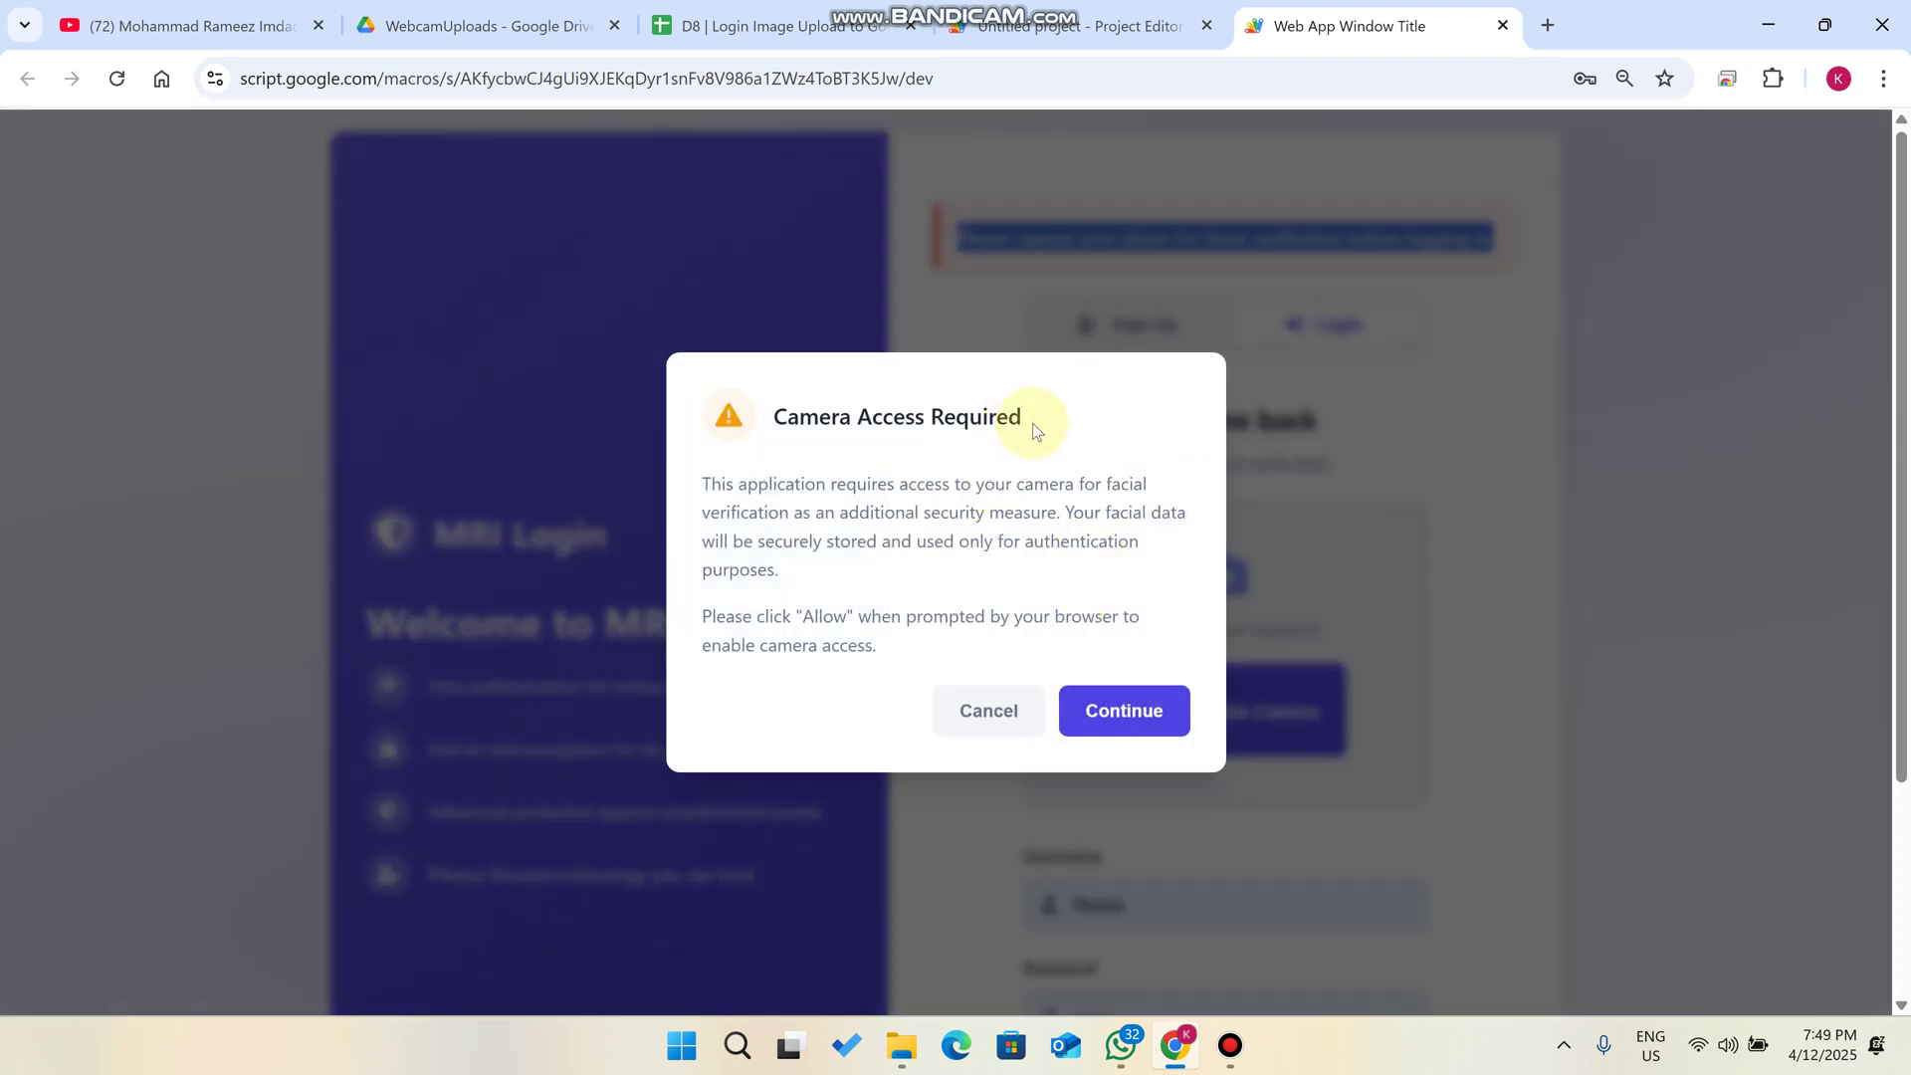
# - Allow camera access, capture a face photo and submit the login
pyautogui.moveTo(1025, 418); pyautogui.dragTo(768, 418)
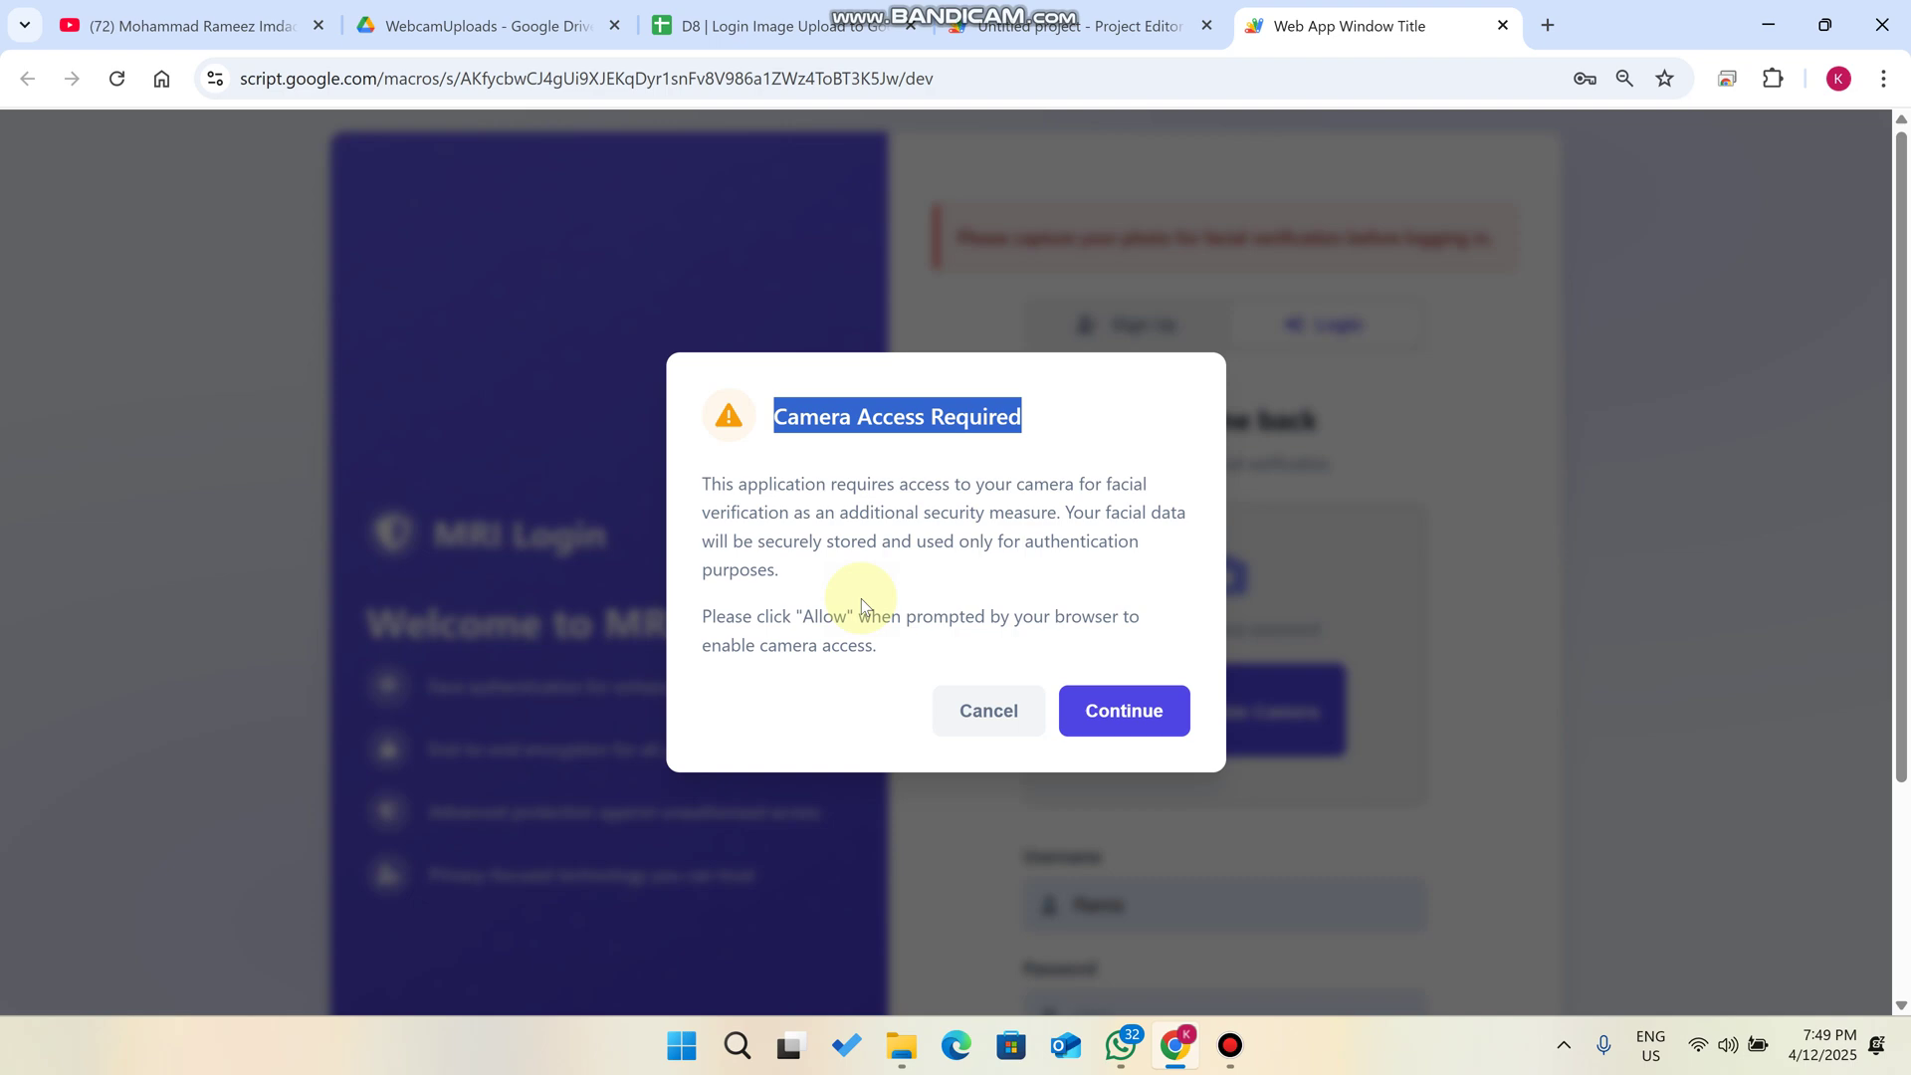
pyautogui.click(1135, 708)
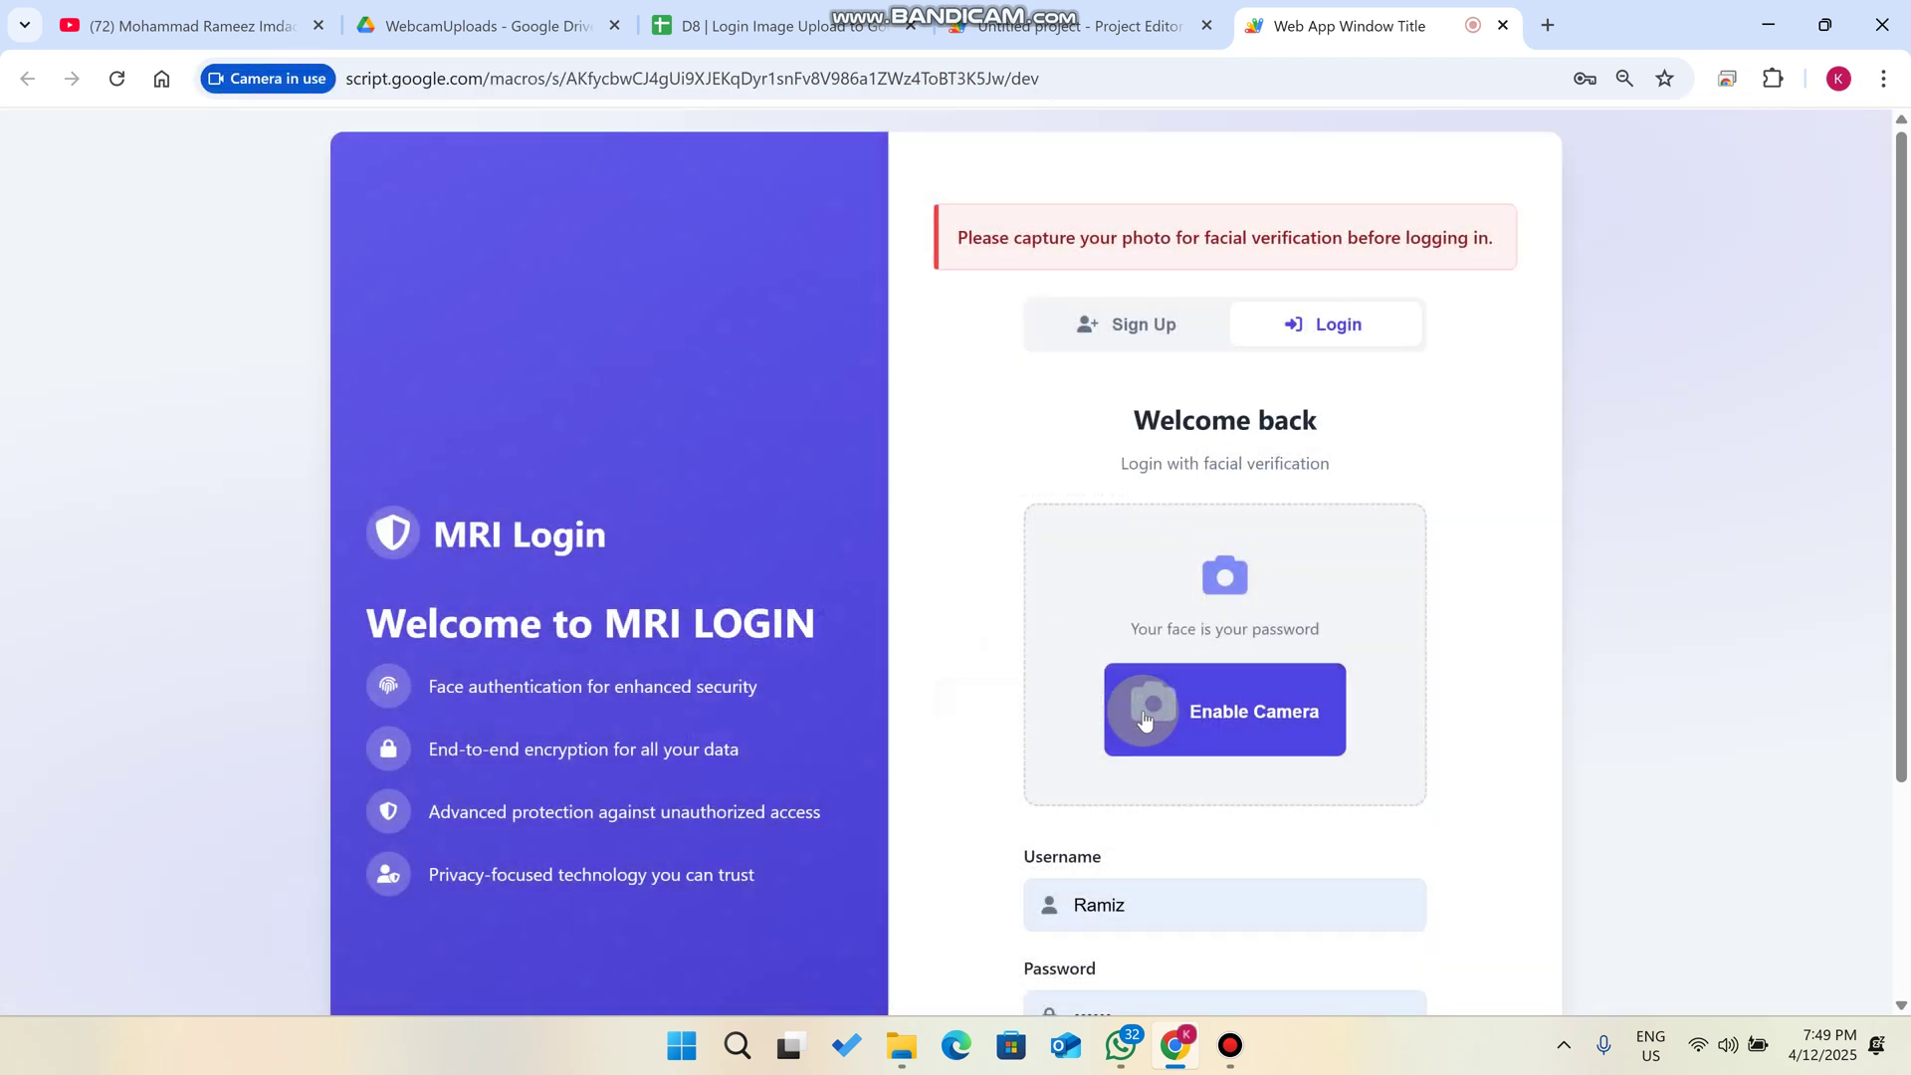
pyautogui.click(1250, 758)
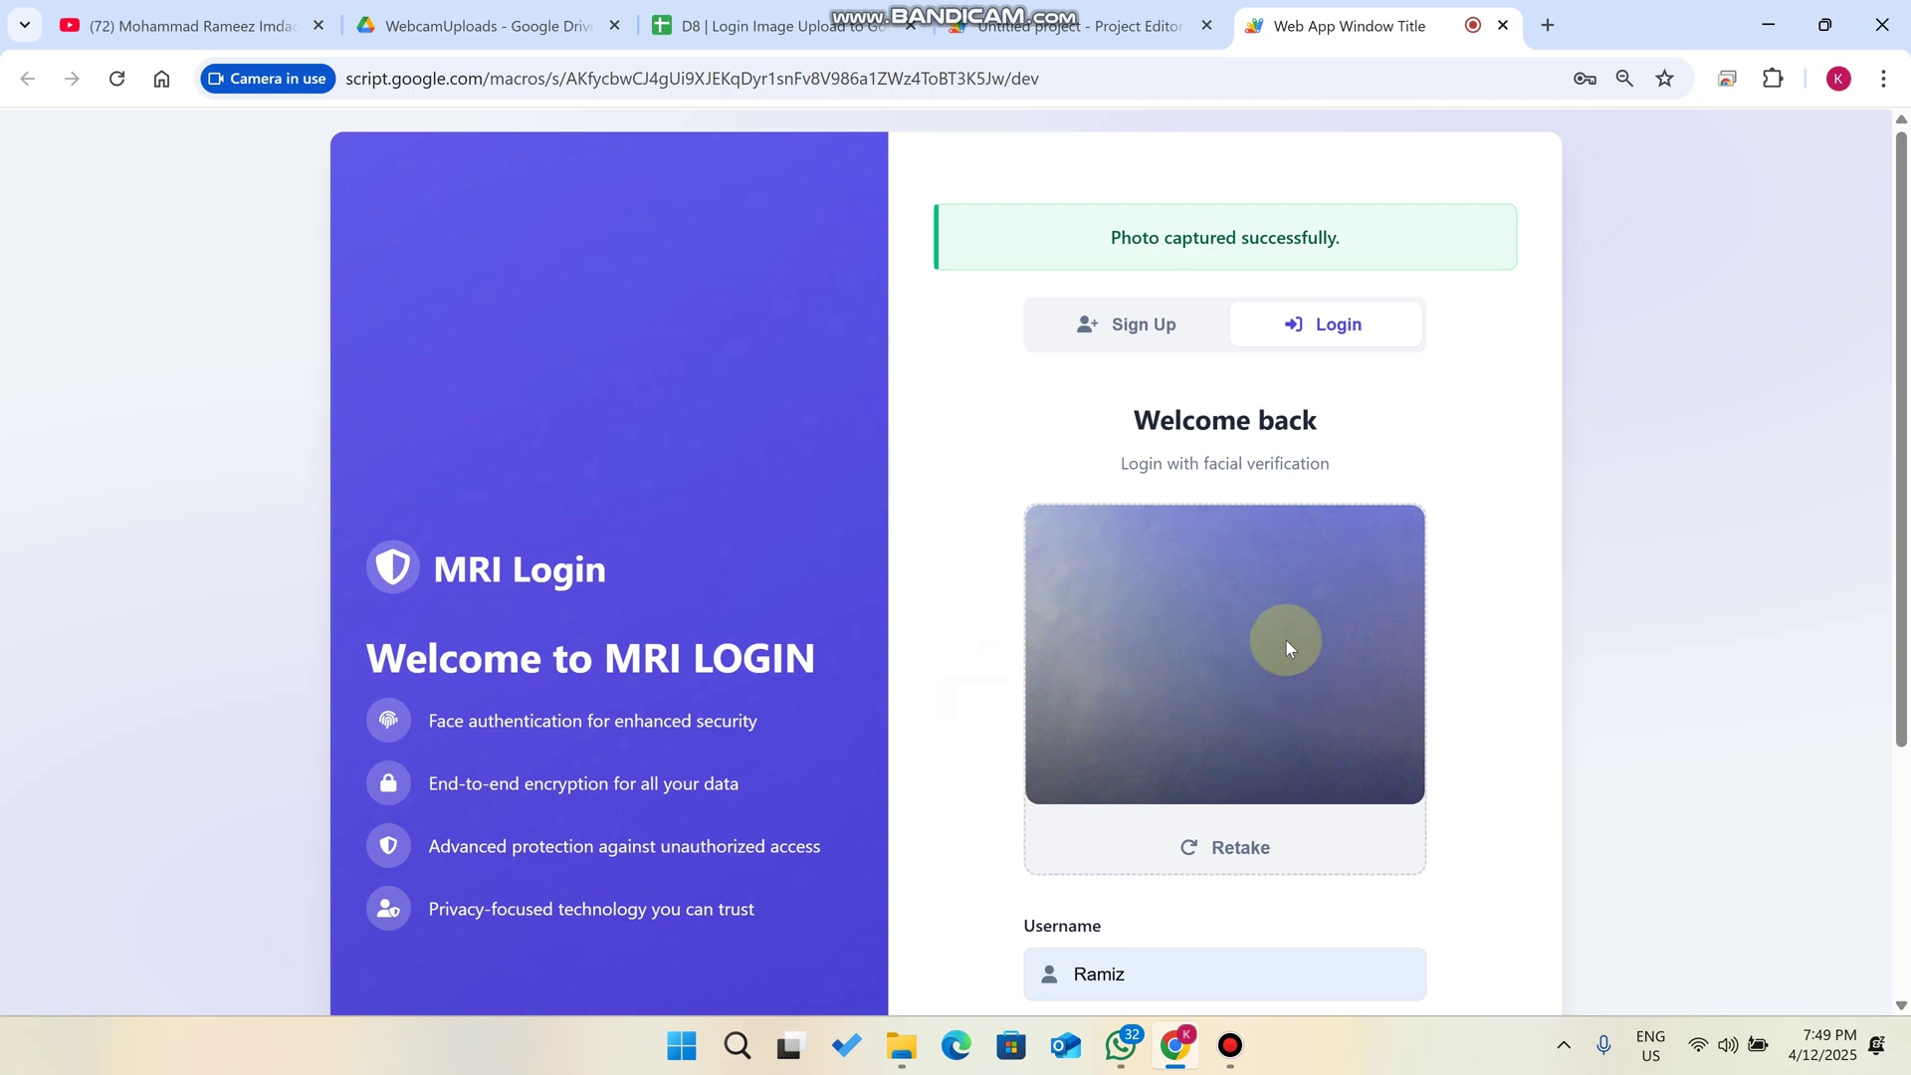
pyautogui.scroll(-3, 1286, 641)
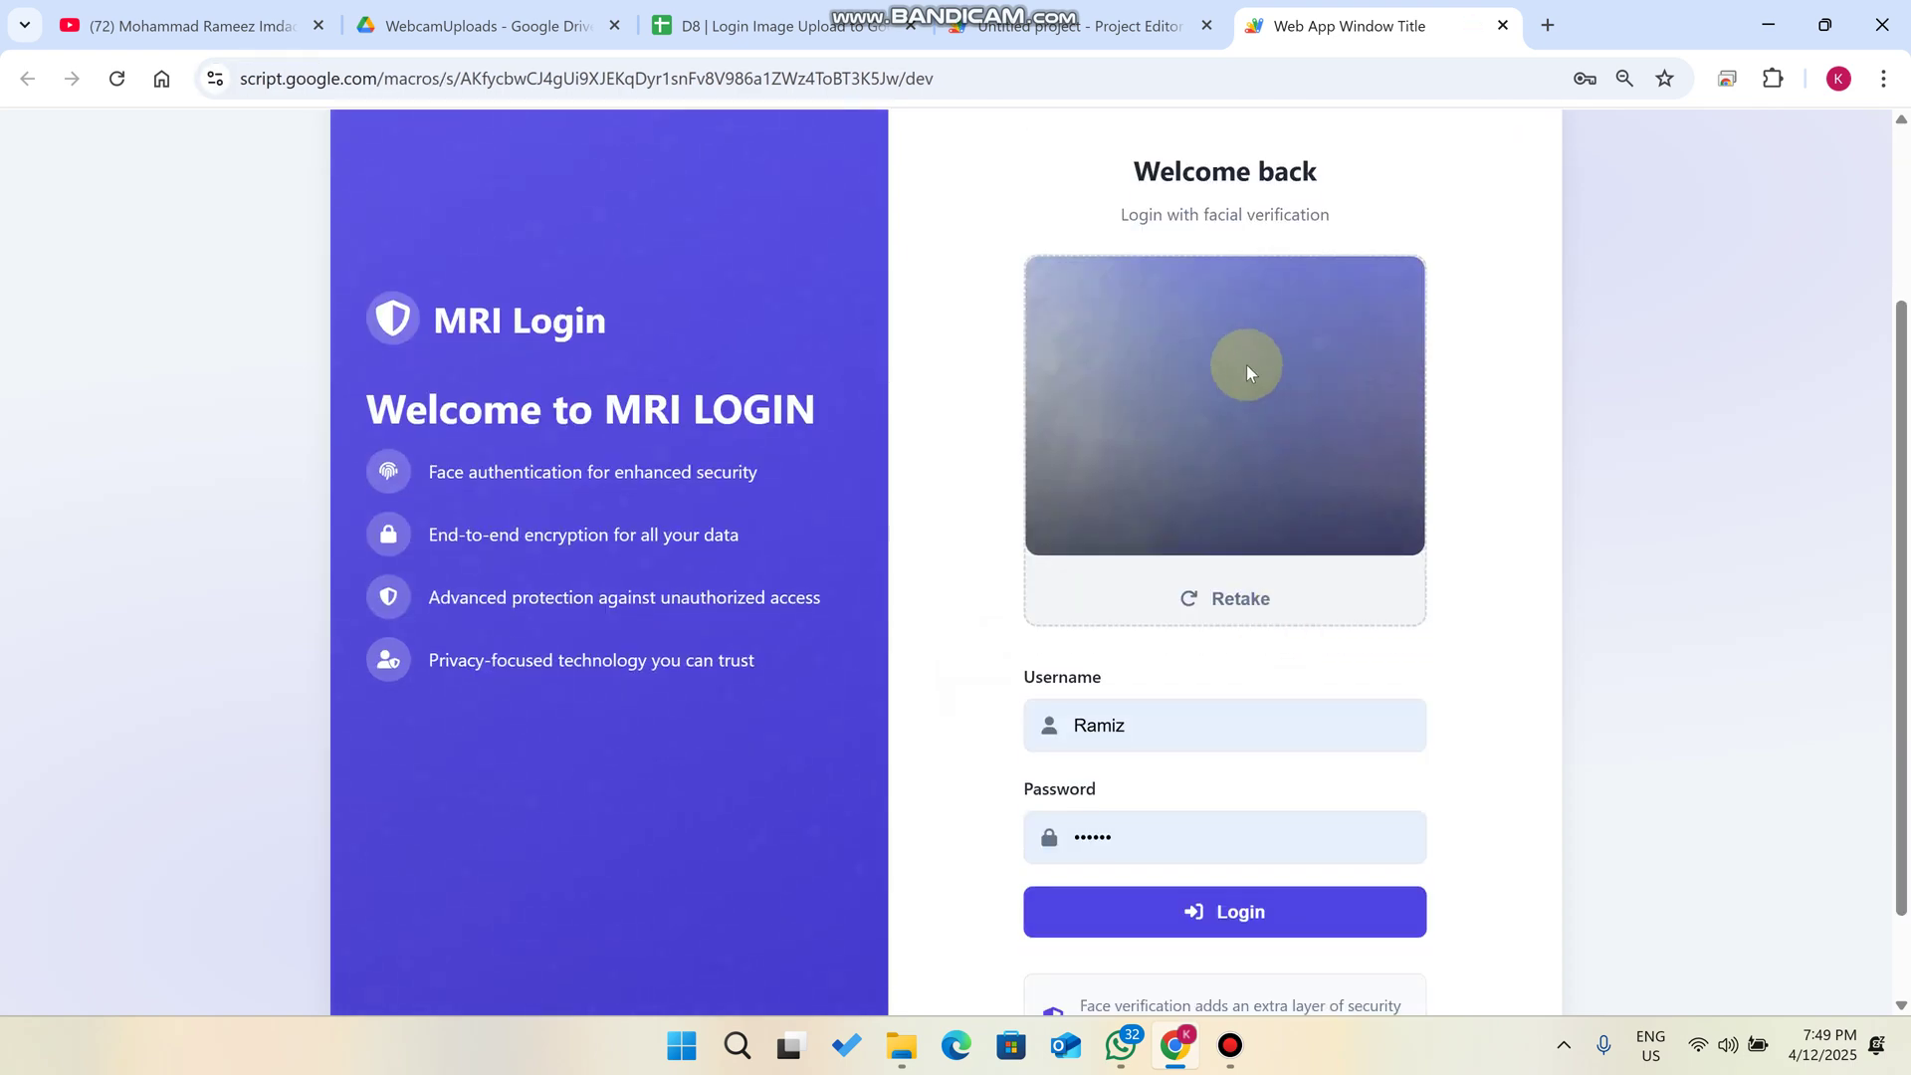
pyautogui.click(1244, 910)
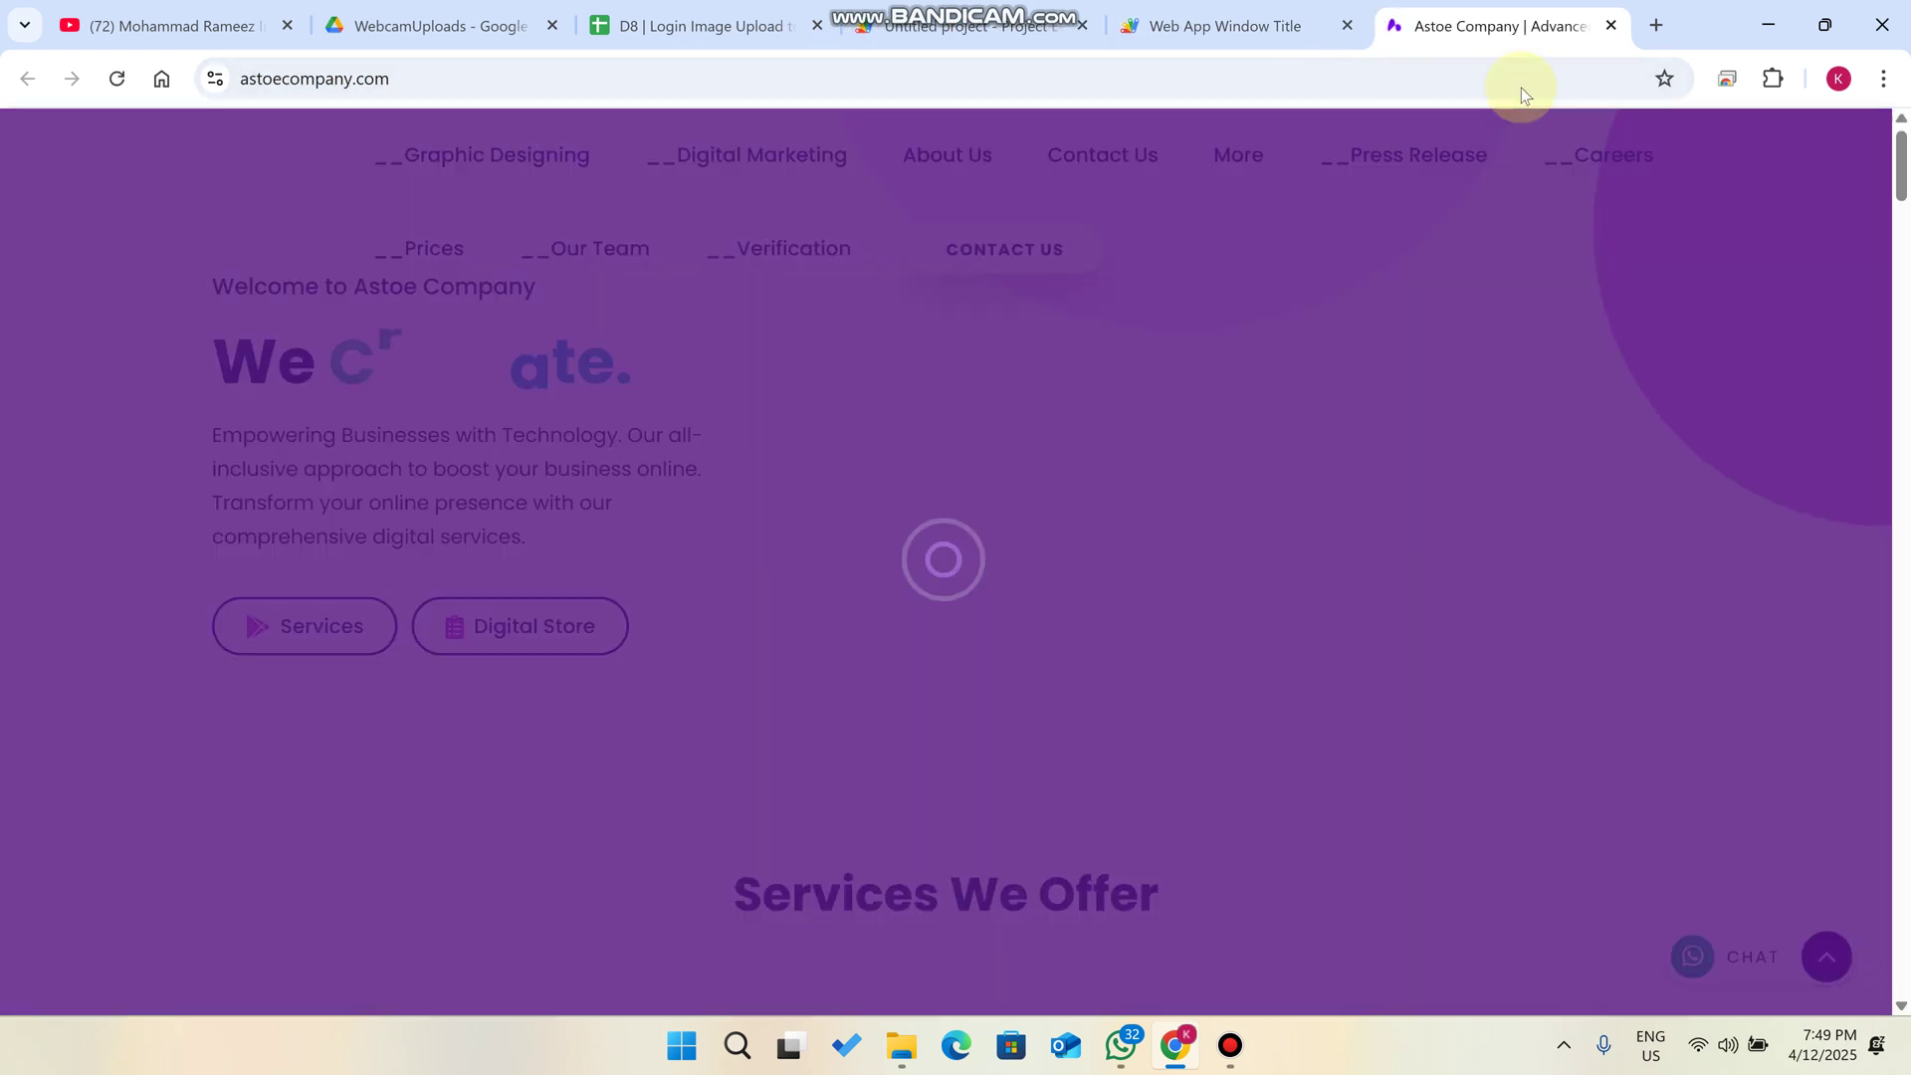
# - Close the Astoe Company tab, returning to the MRI Login page
pyautogui.hotkey('ctrl', 'shift', 'Tab')
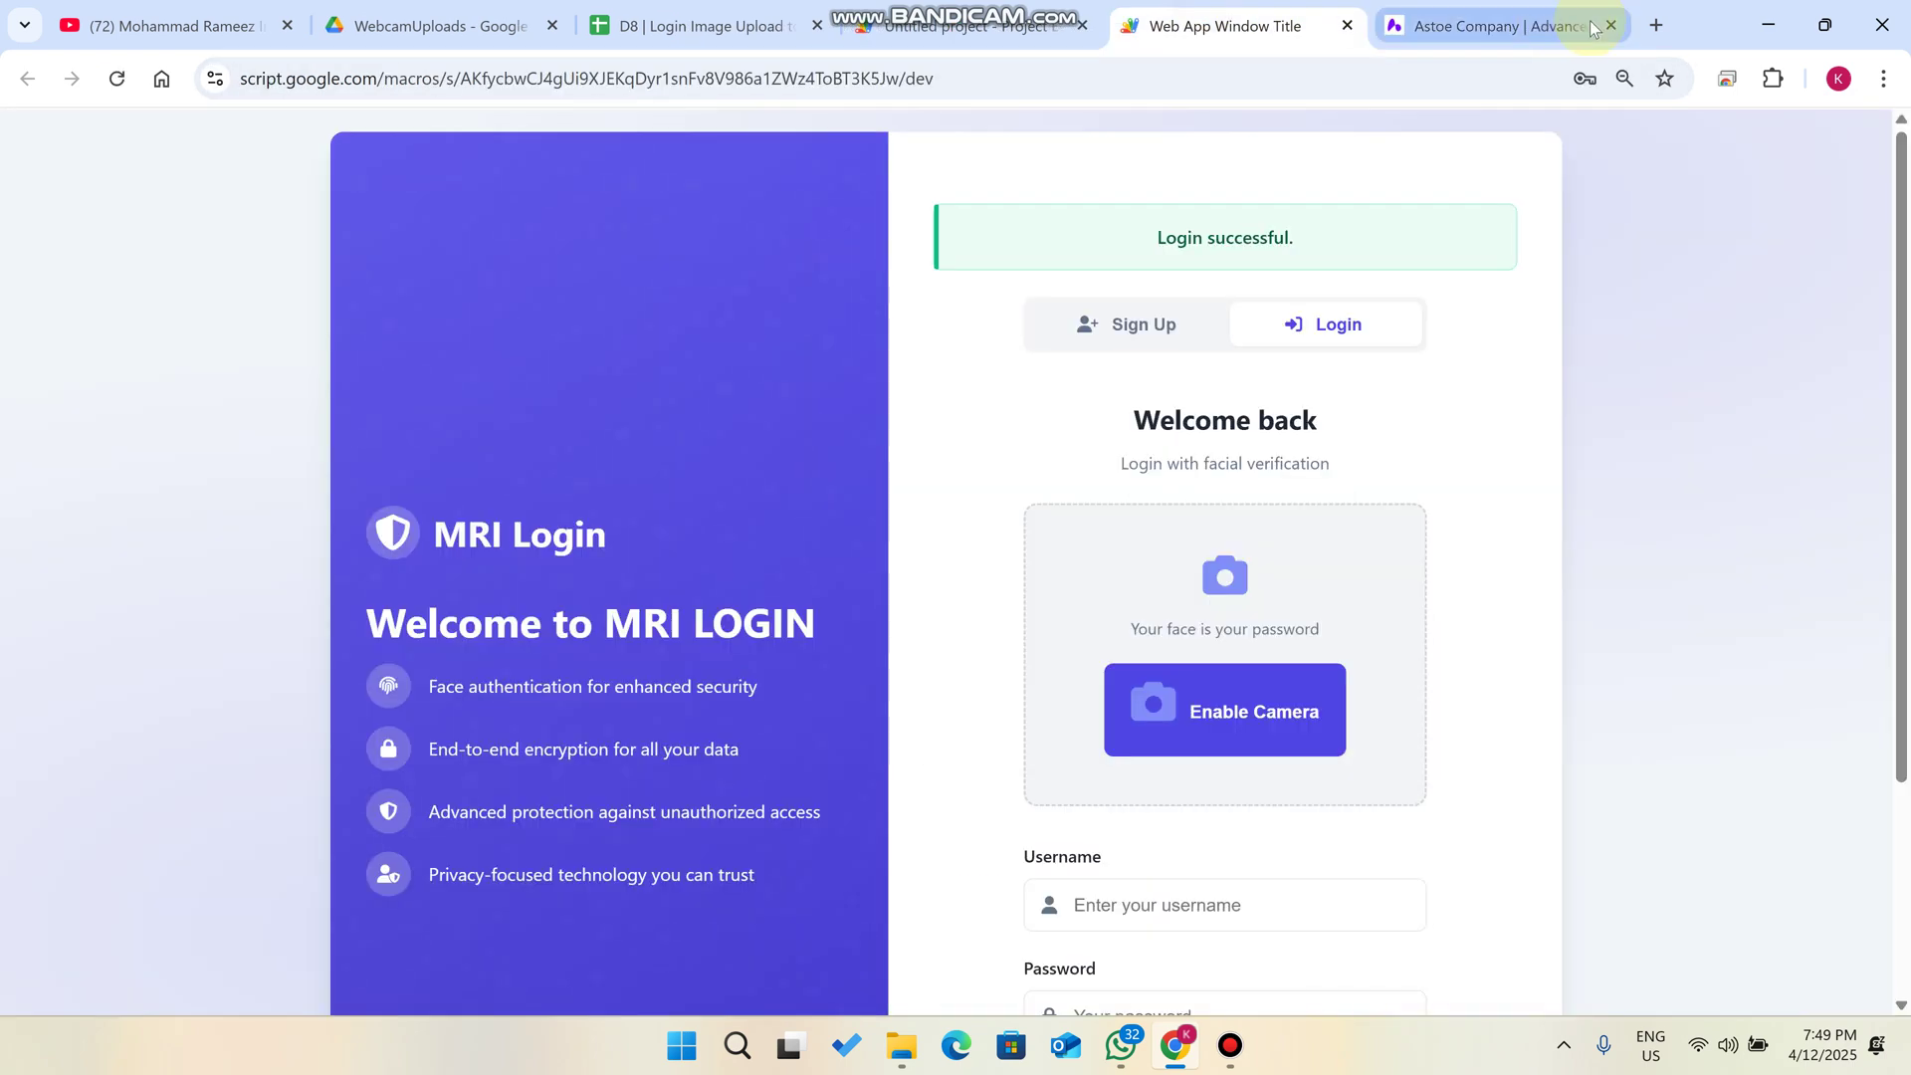
pyautogui.click(1610, 25)
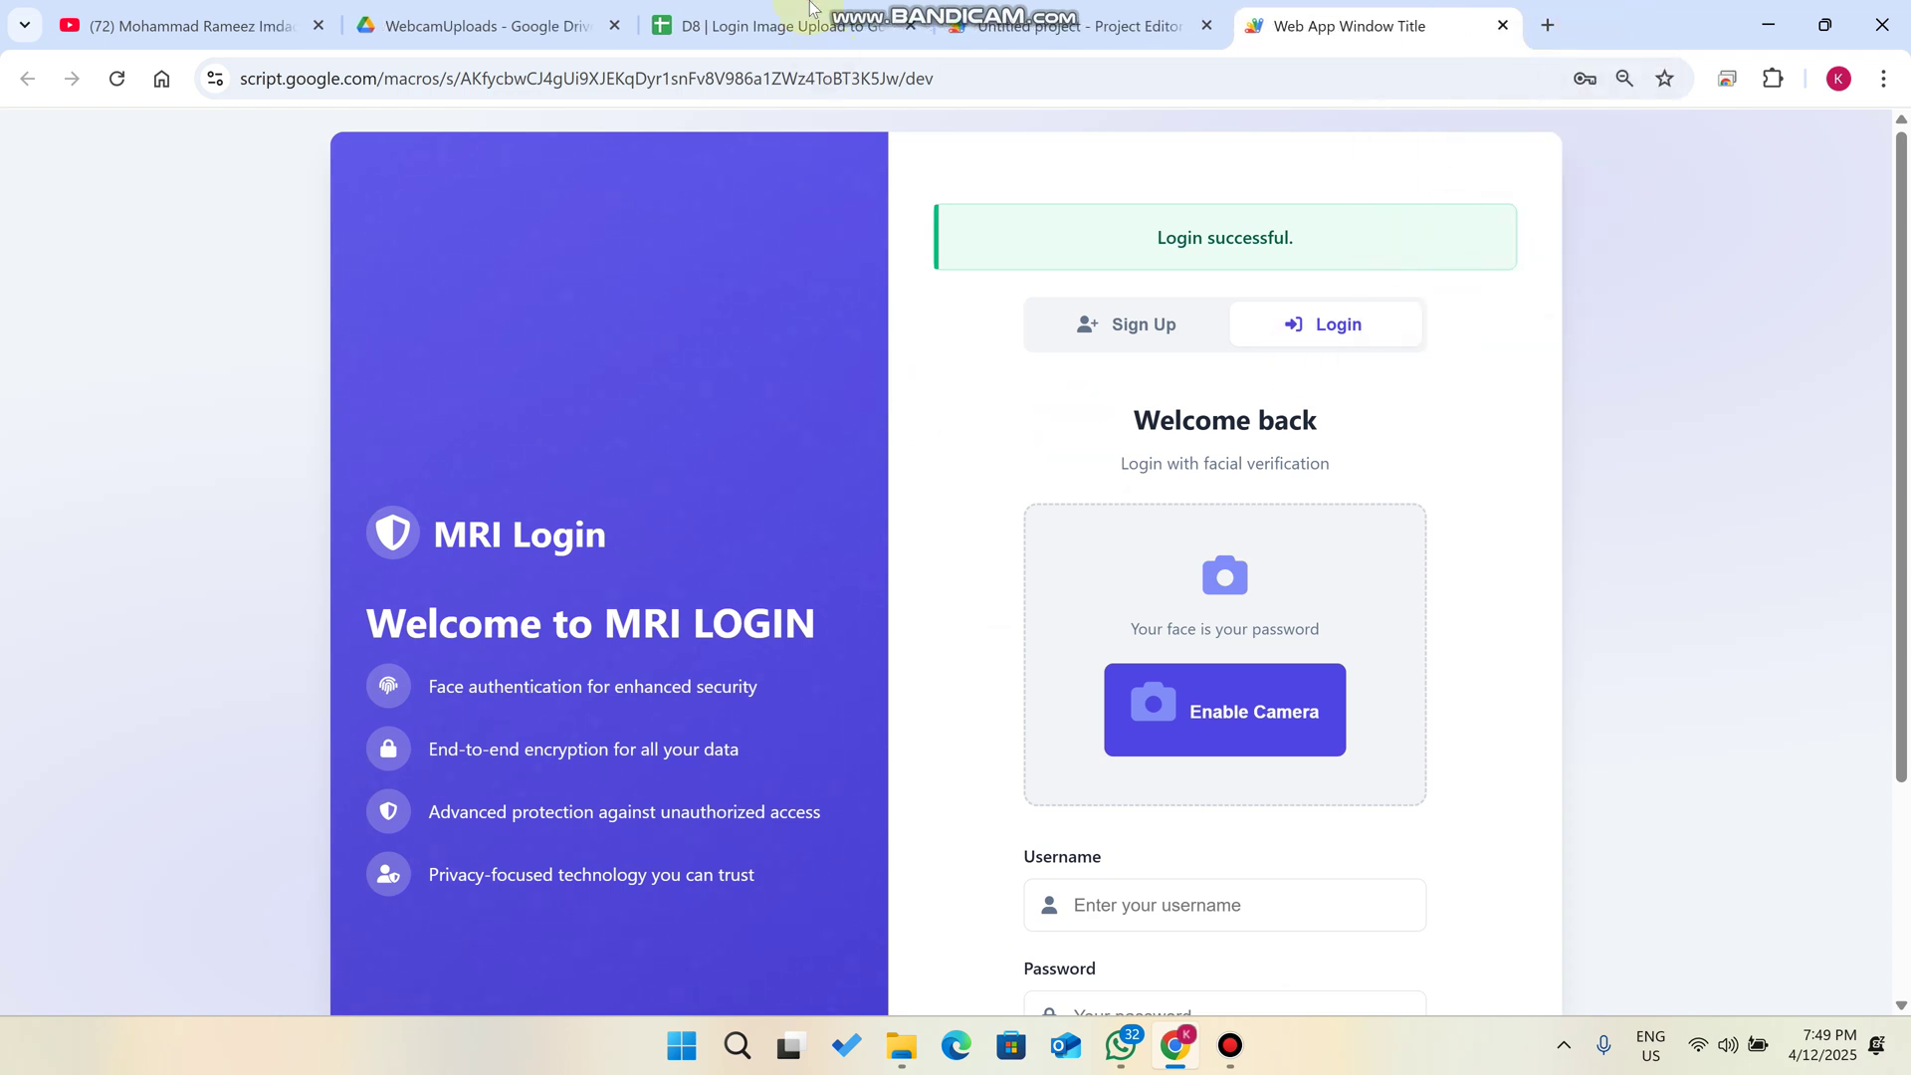
# - Review the new LoginHistory row 5 and its Drive photo link, then view the SignUp sheet
pyautogui.click(766, 25)
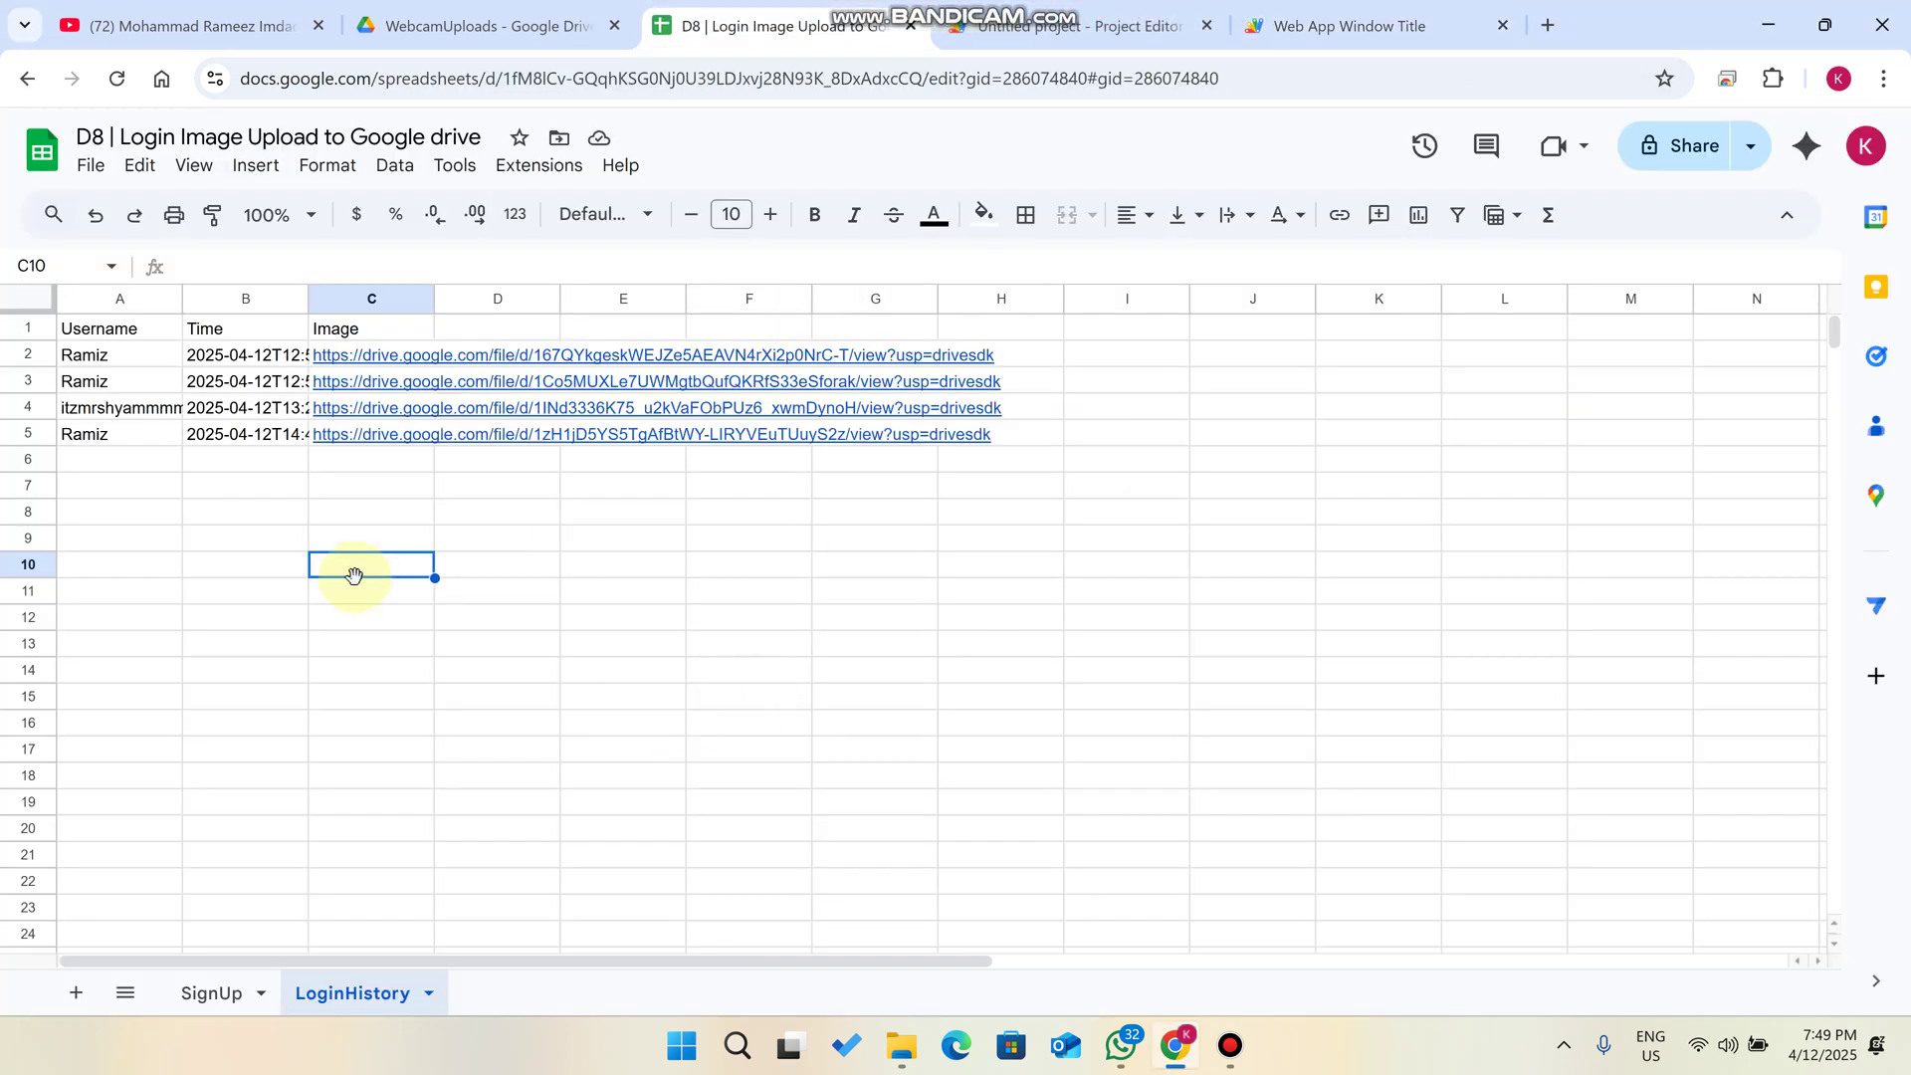
pyautogui.moveTo(343, 439)
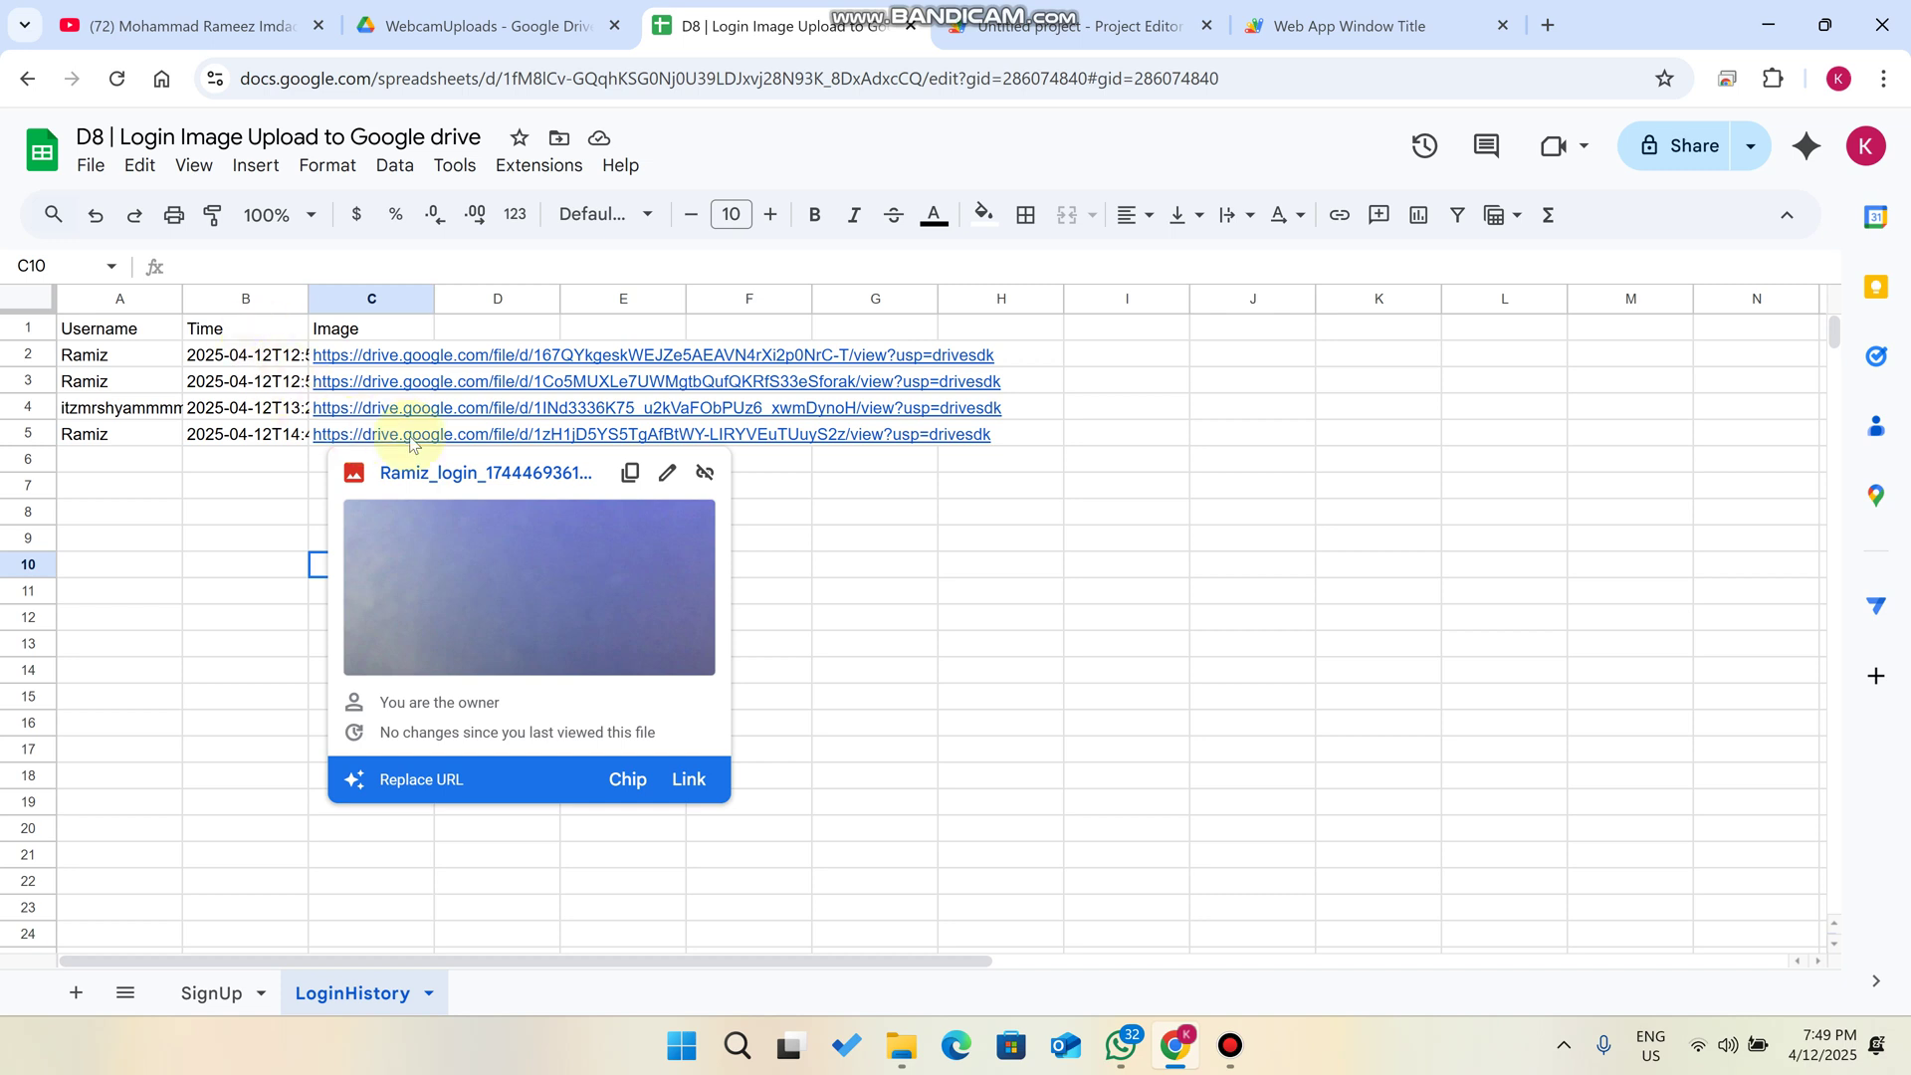
pyautogui.click(1009, 607)
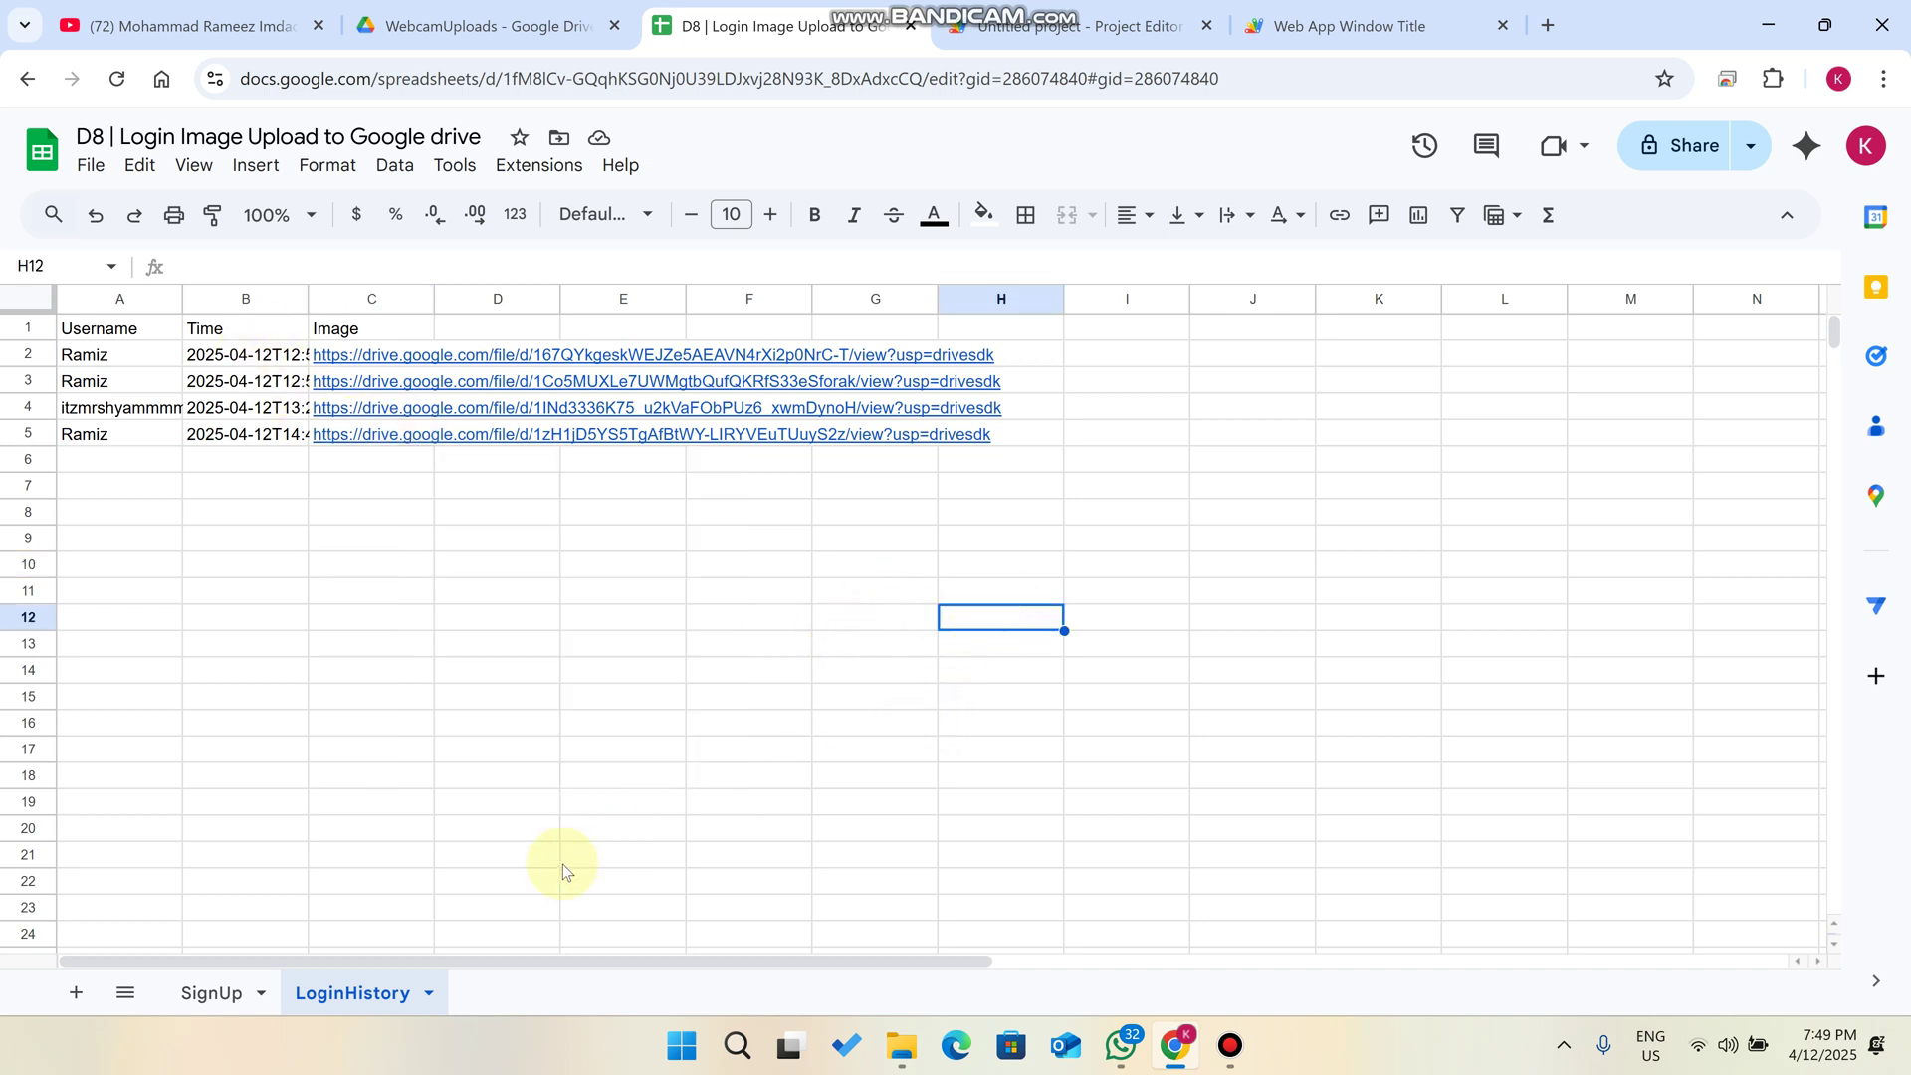
pyautogui.click(210, 993)
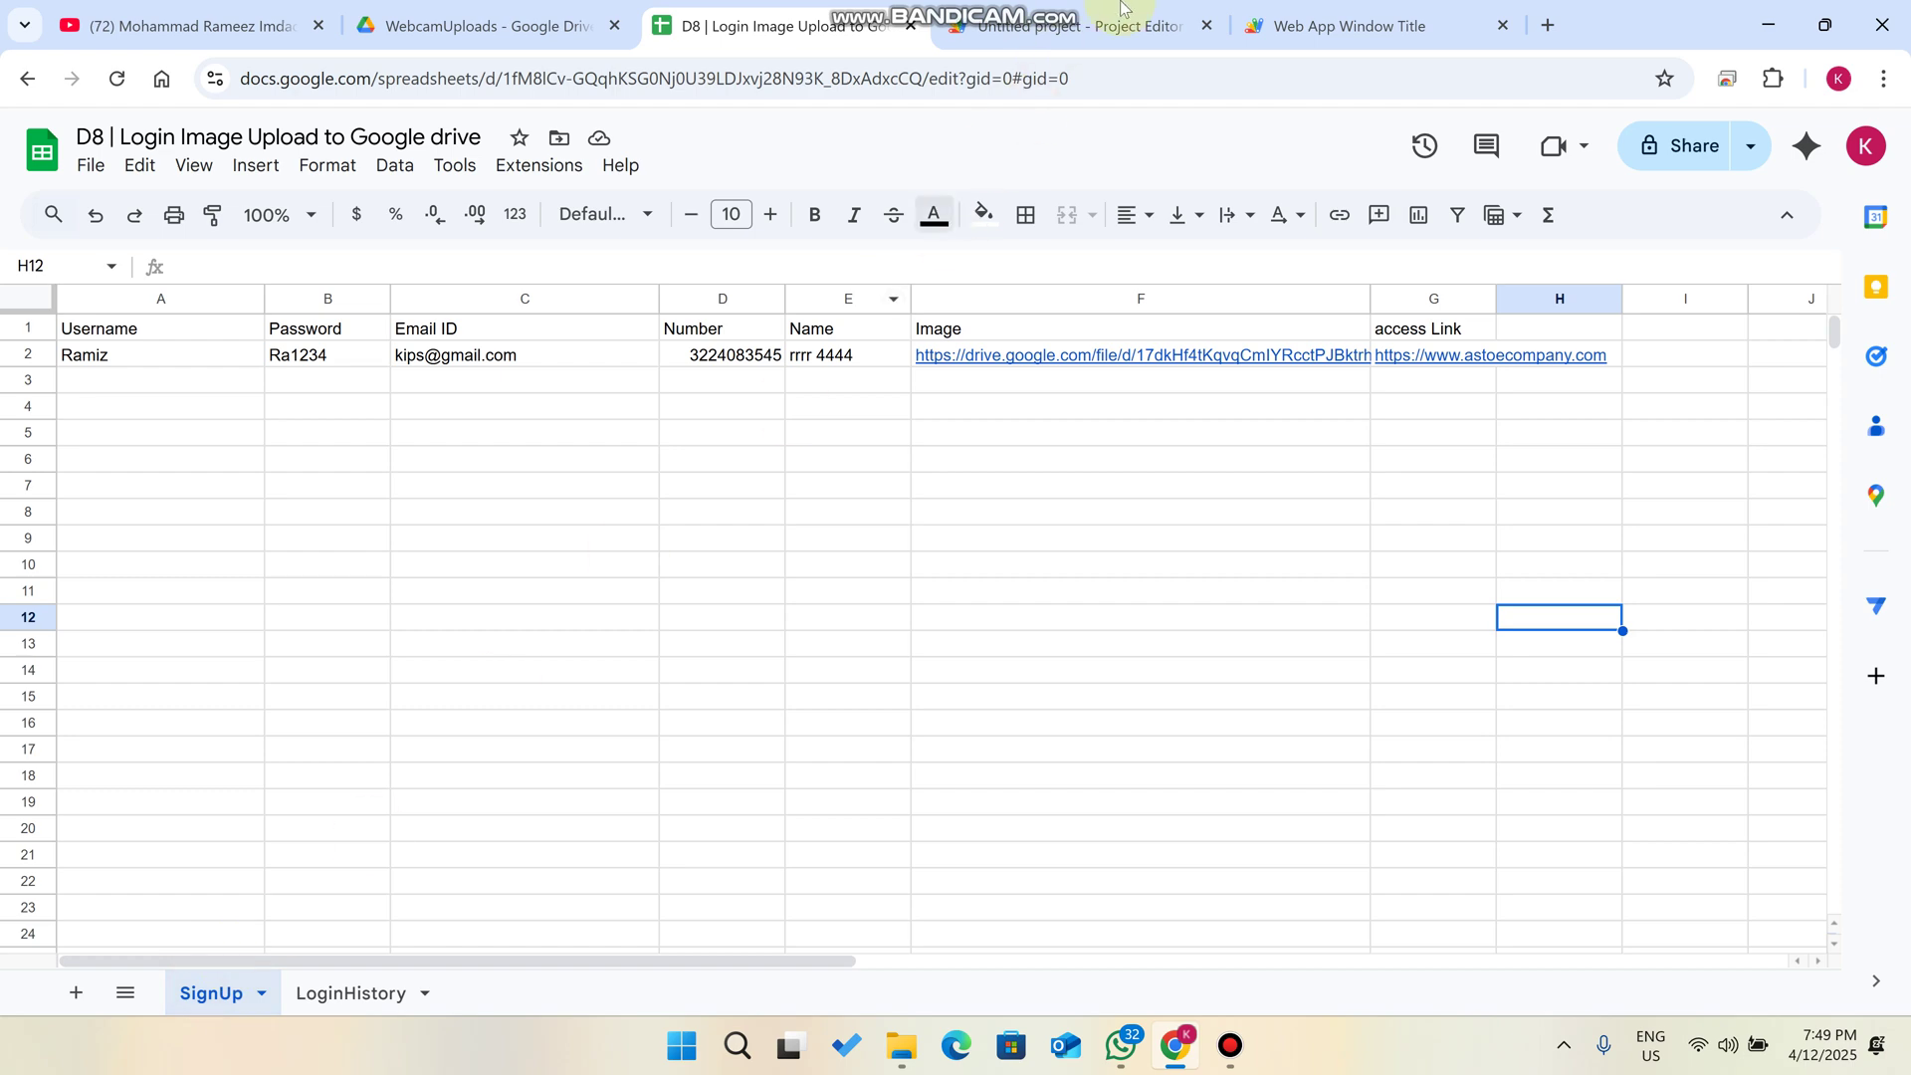
pyautogui.click(1349, 25)
# - On the Sign Up form, enter a new username and autofill the saved password and contact details
pyautogui.click(1145, 338)
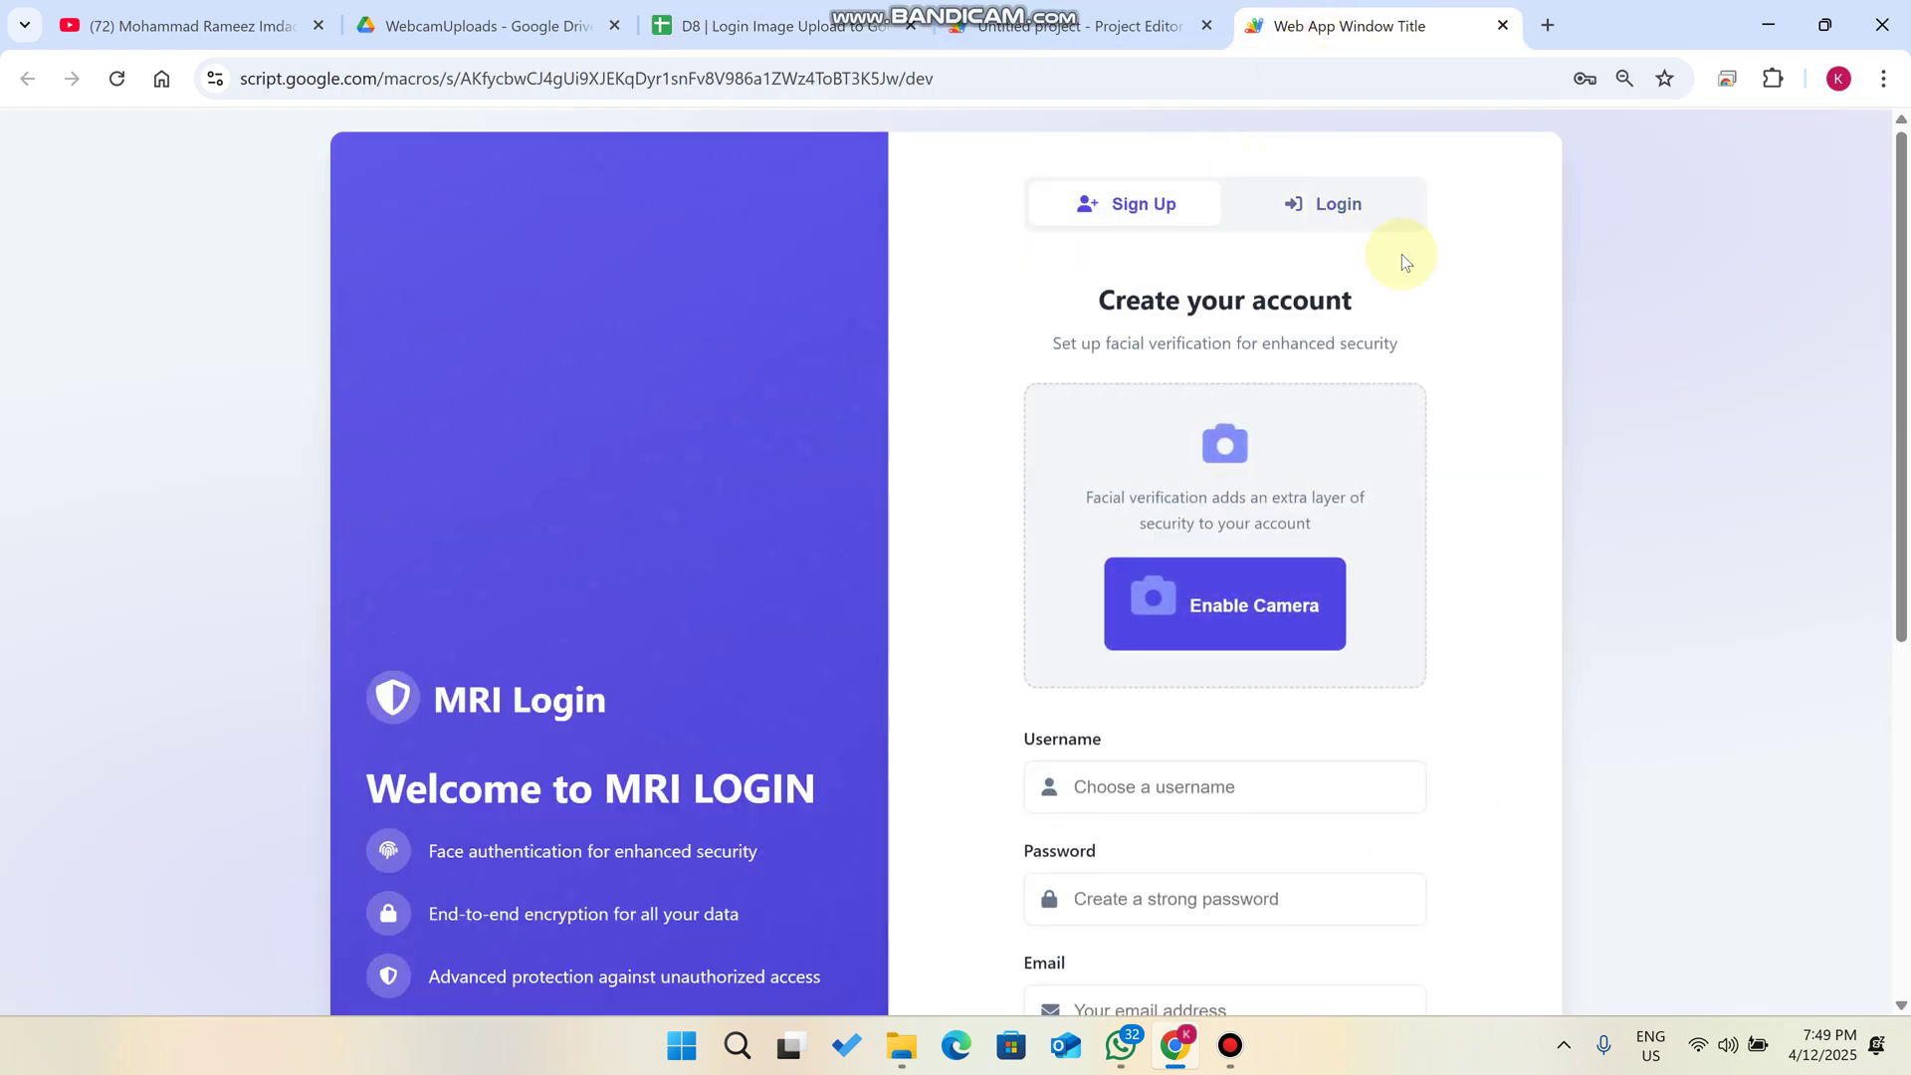
pyautogui.scroll(-3, 1401, 254)
pyautogui.click(1211, 430)
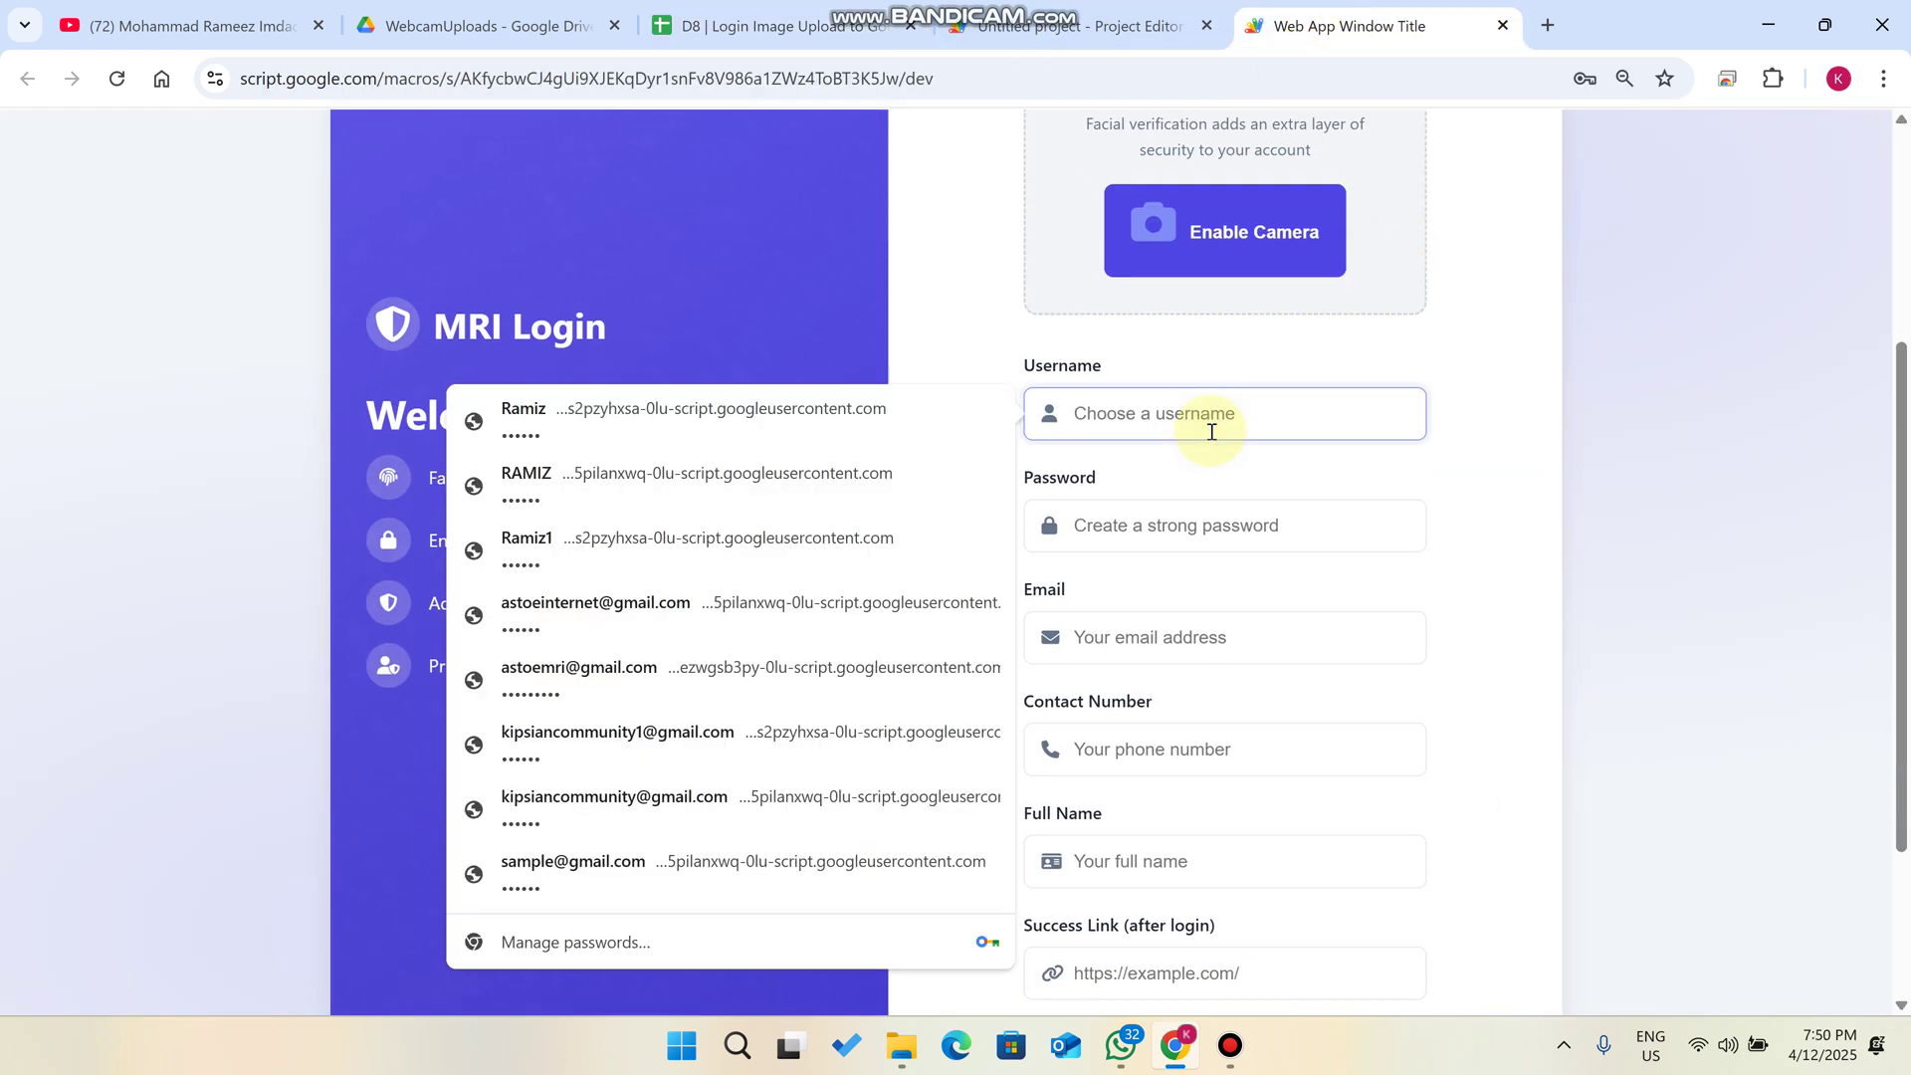
pyautogui.write('Ramiz1')
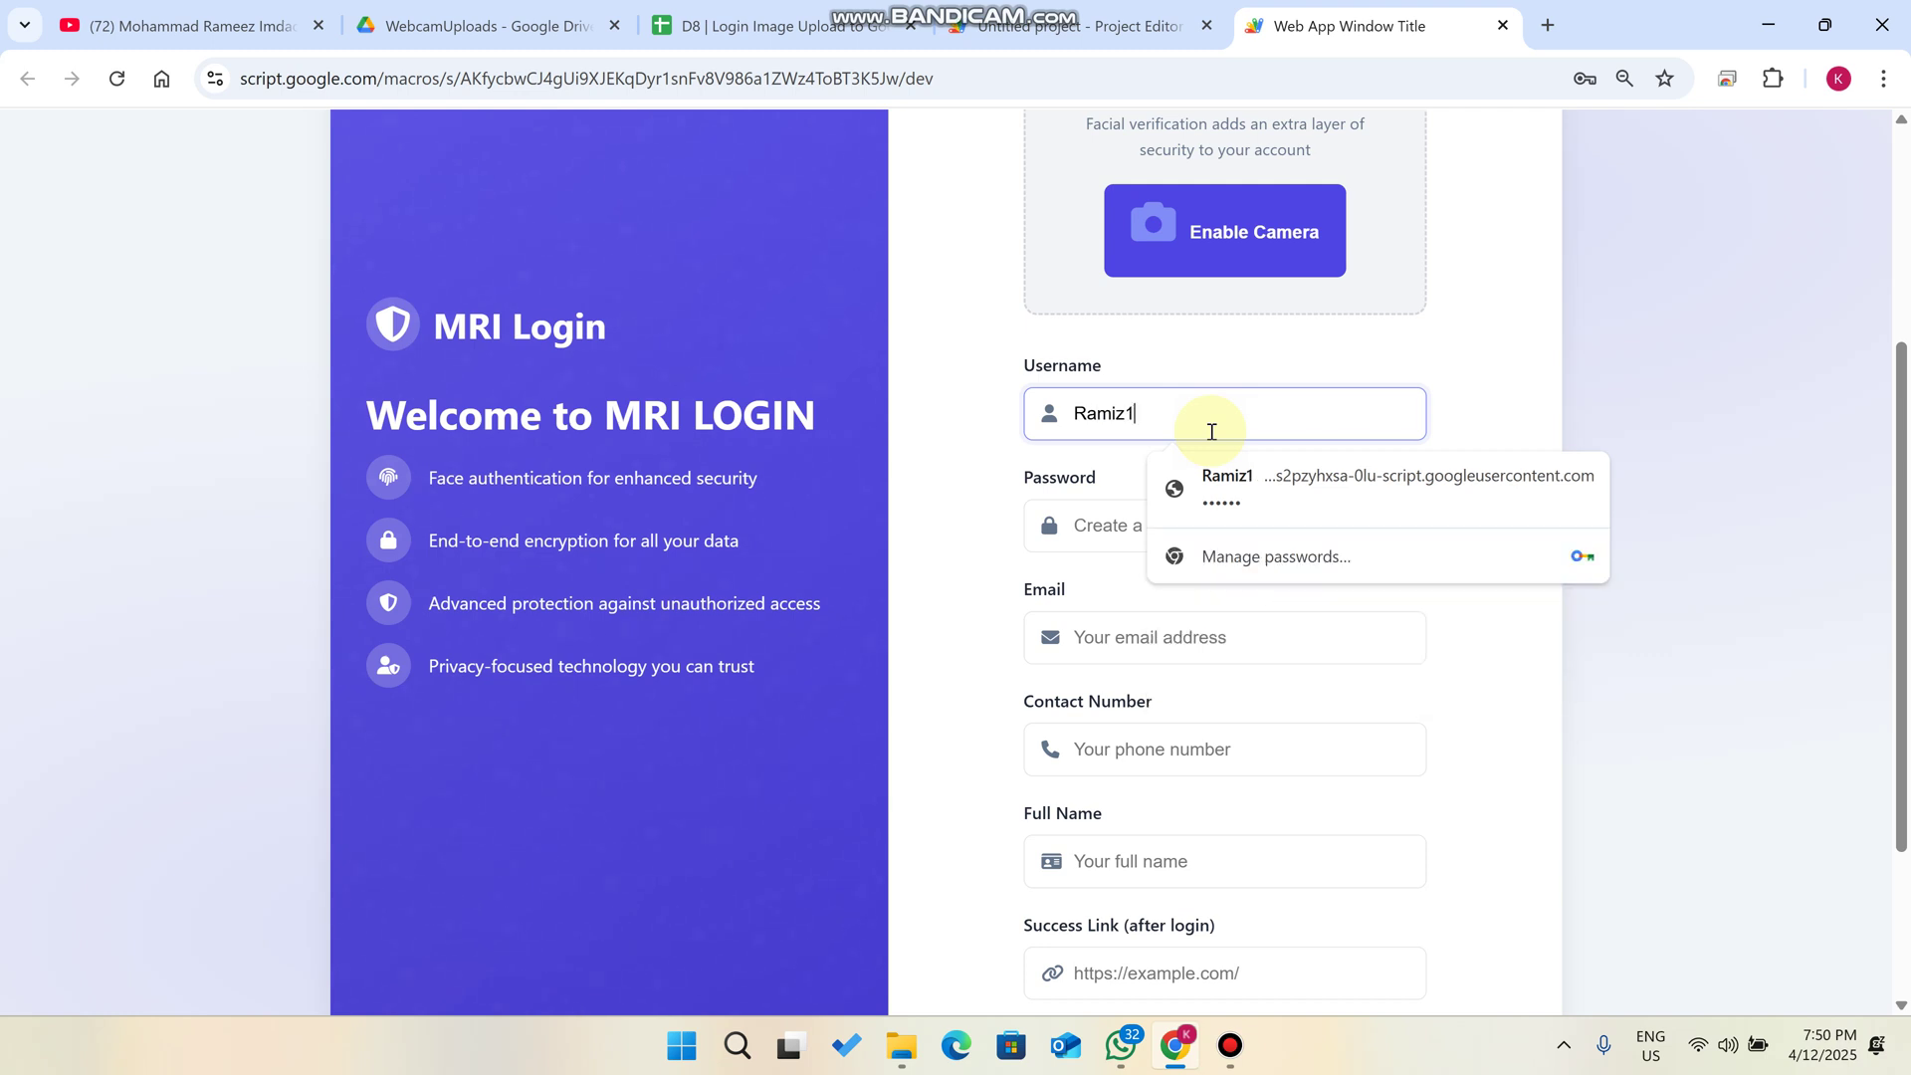
pyautogui.click(1232, 470)
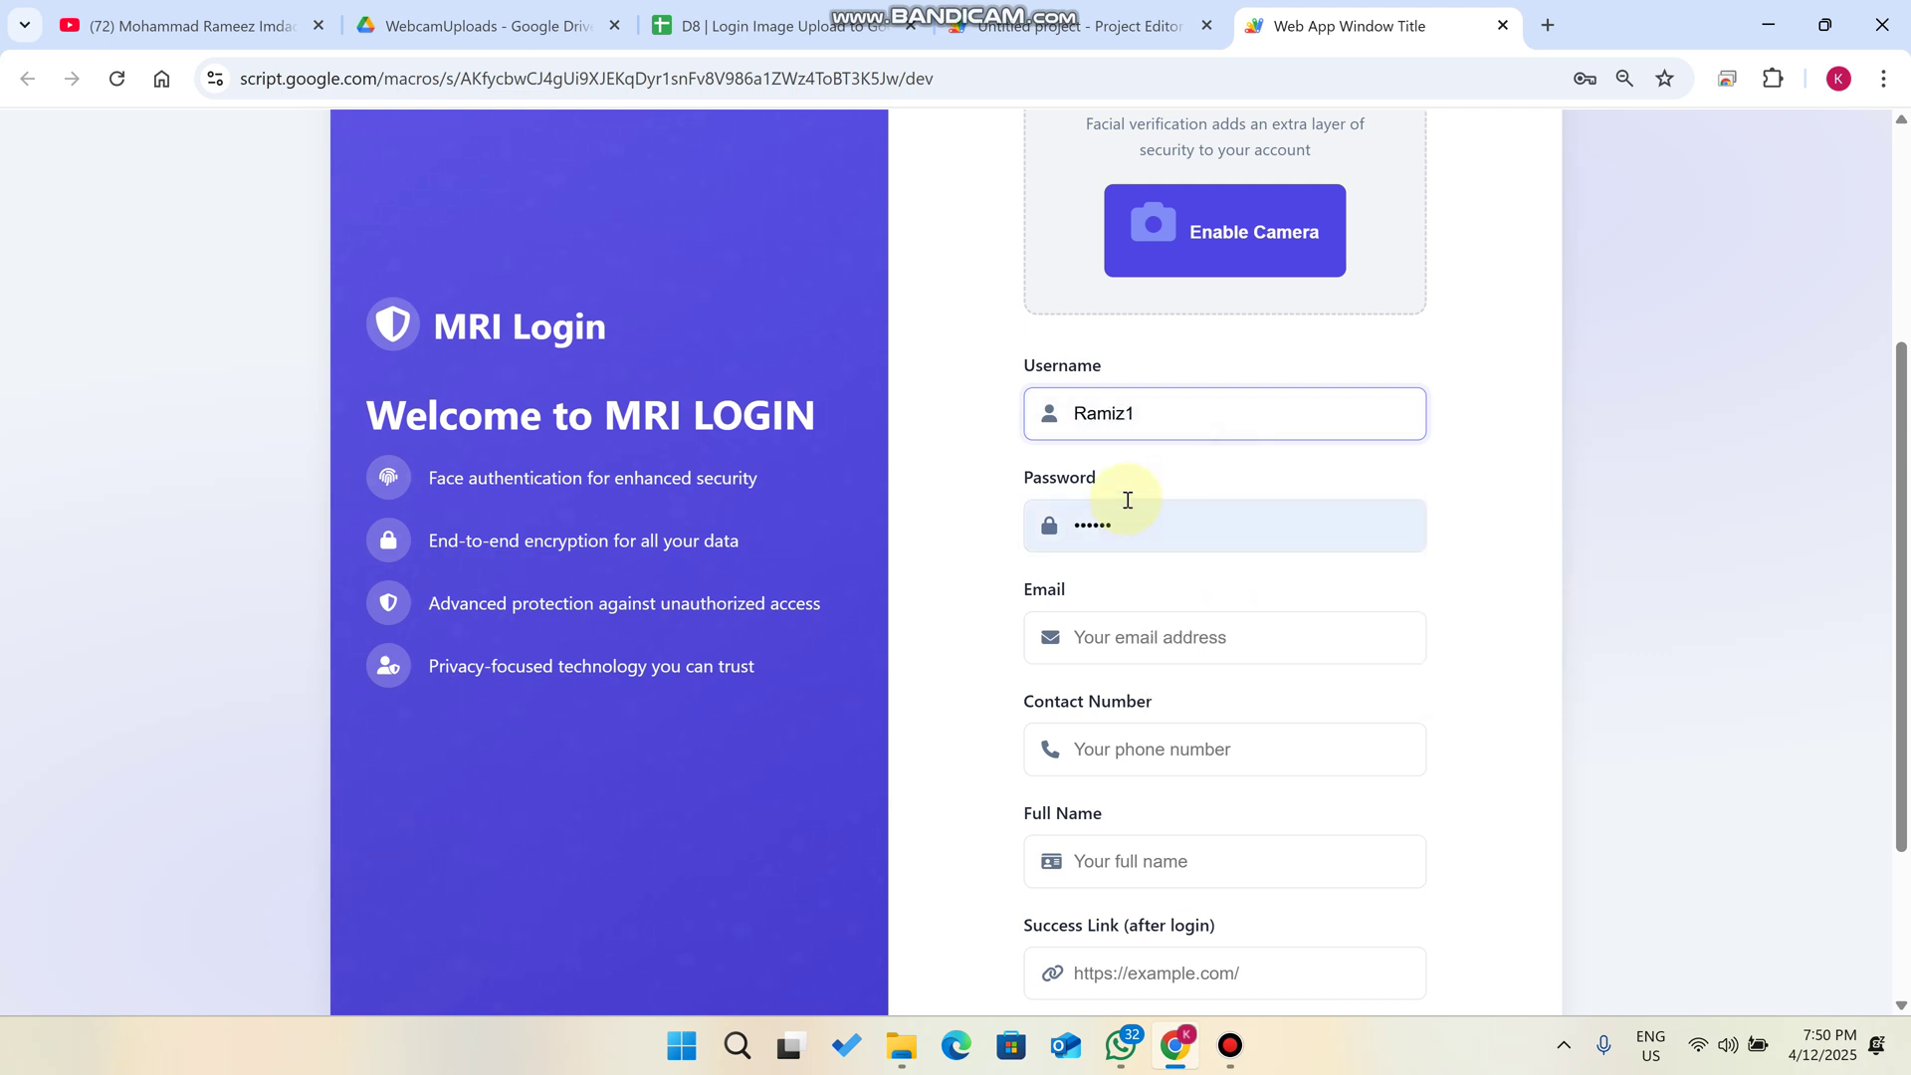
pyautogui.click(1145, 627)
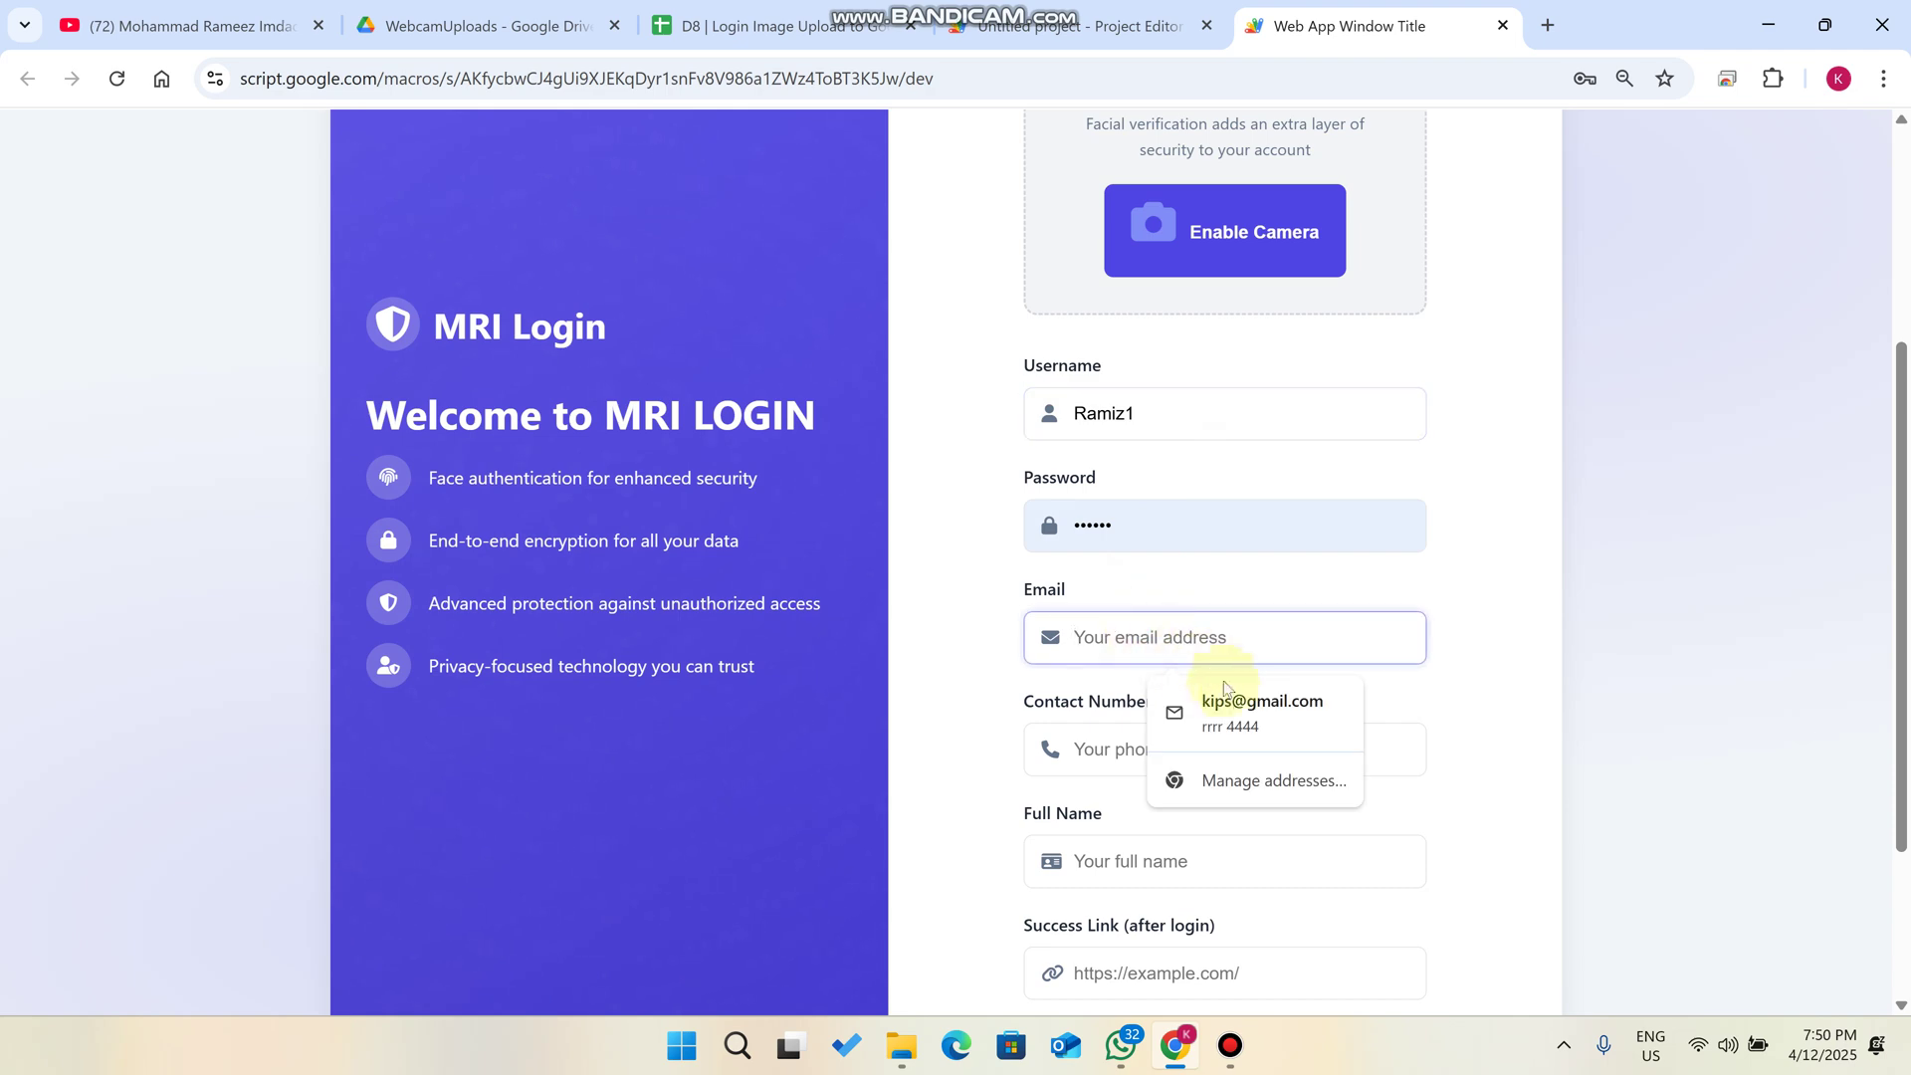
pyautogui.click(1239, 702)
# - Set the success link to astoecompany.com and submit the new account
pyautogui.scroll(-2, 1228, 587)
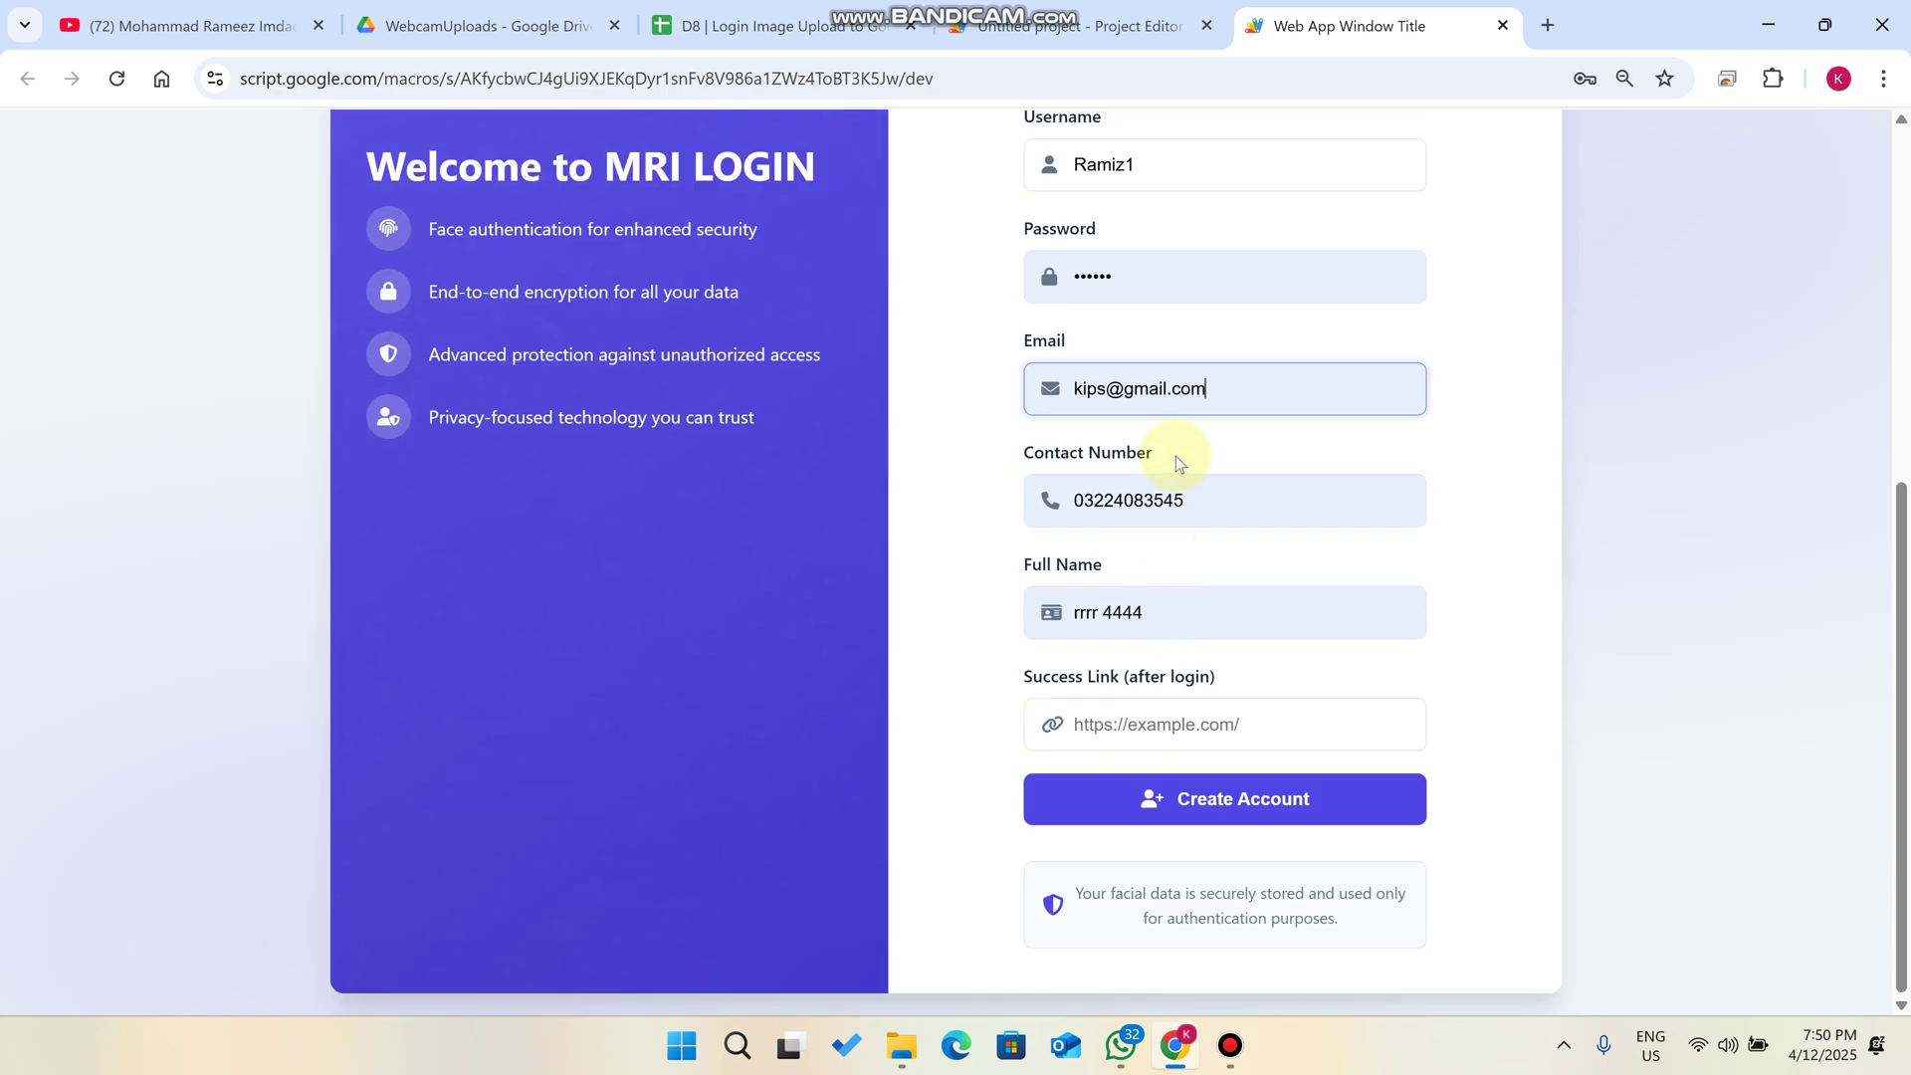
pyautogui.click(1151, 722)
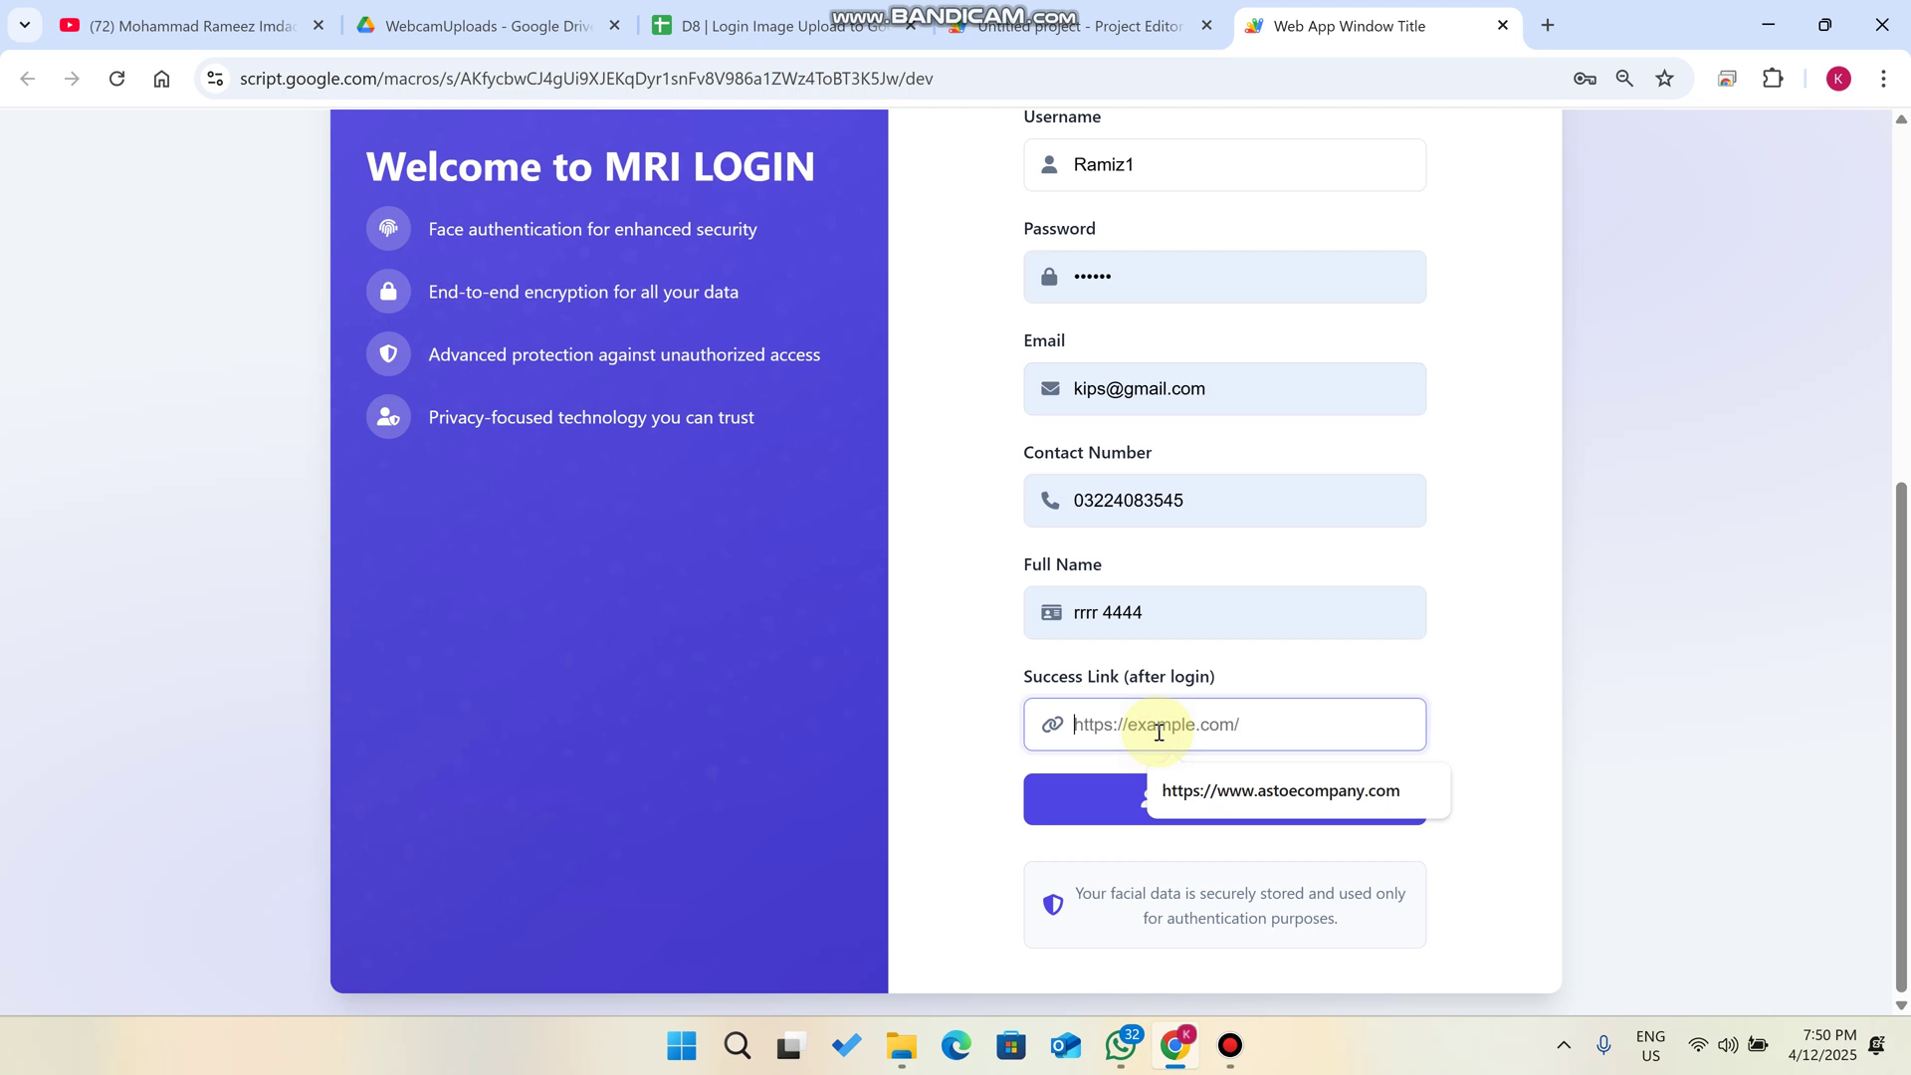
pyautogui.click(1249, 786)
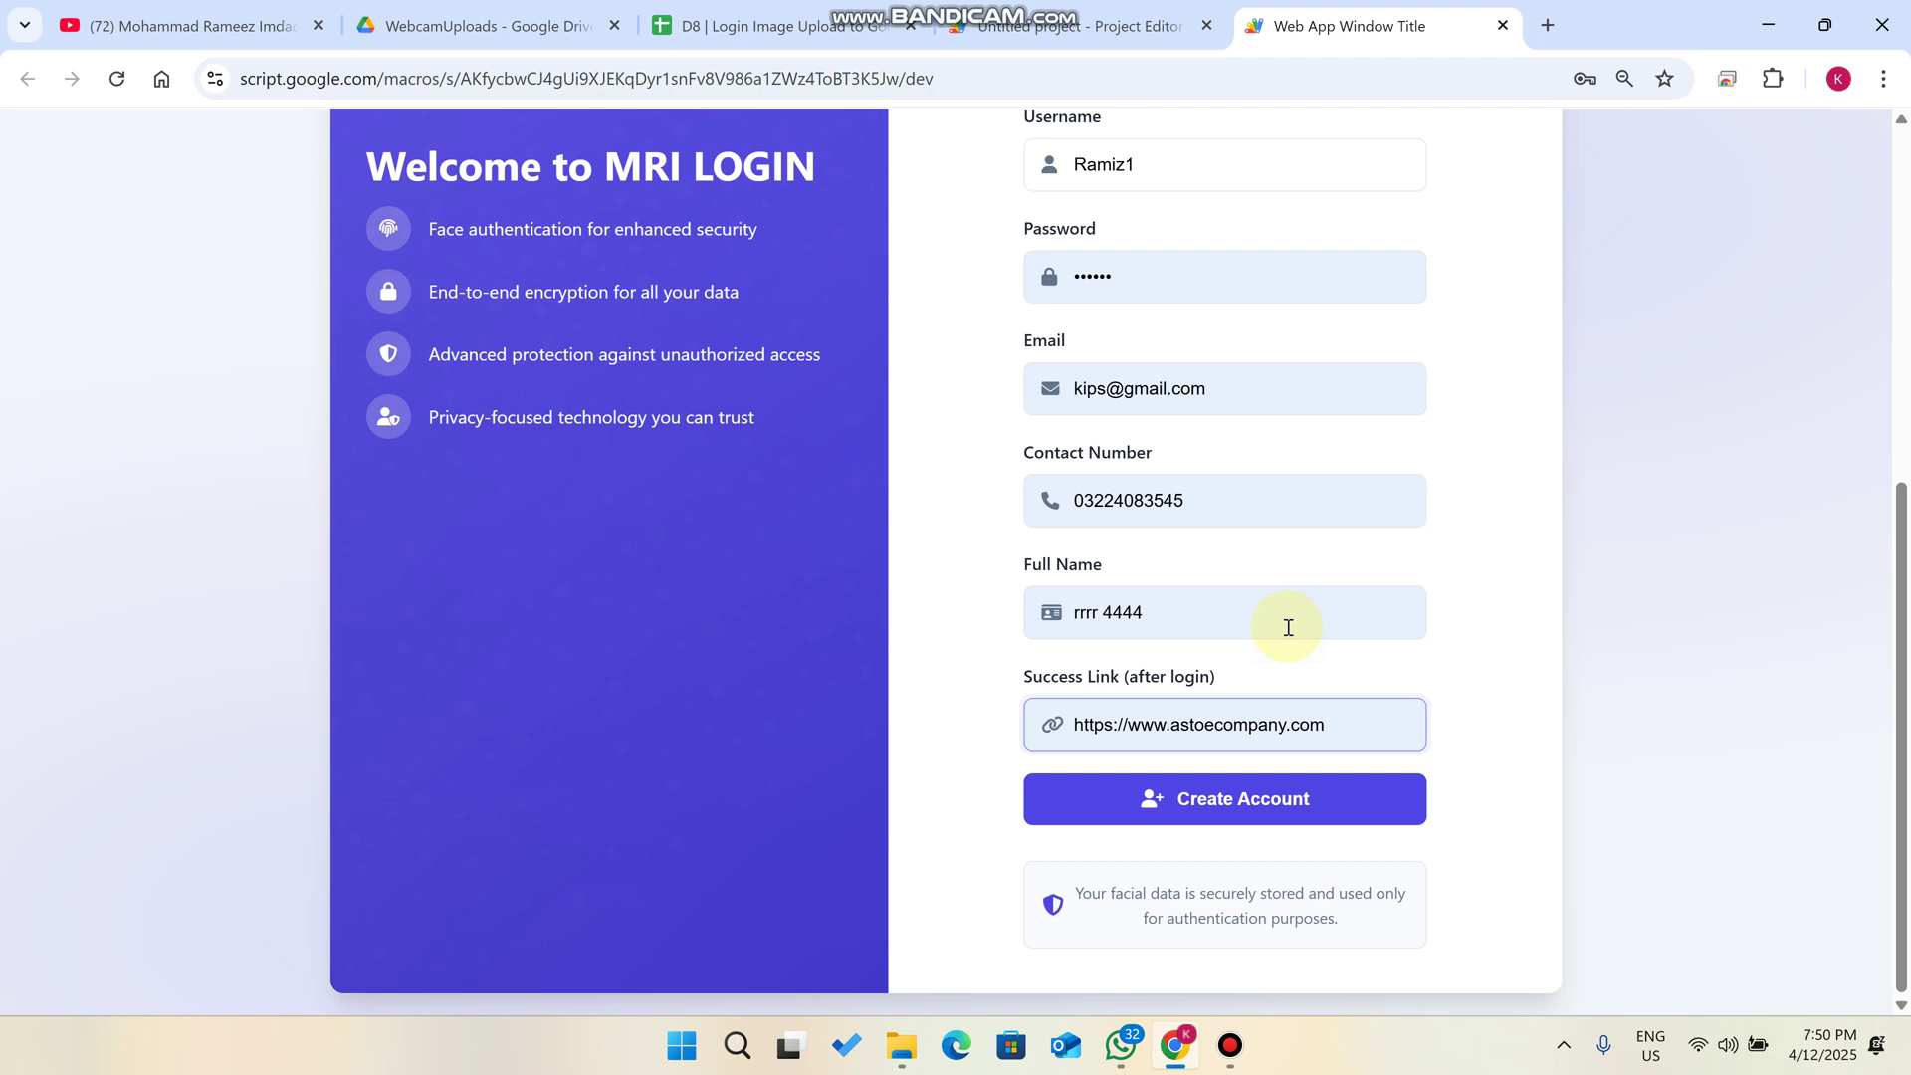
pyautogui.click(1306, 802)
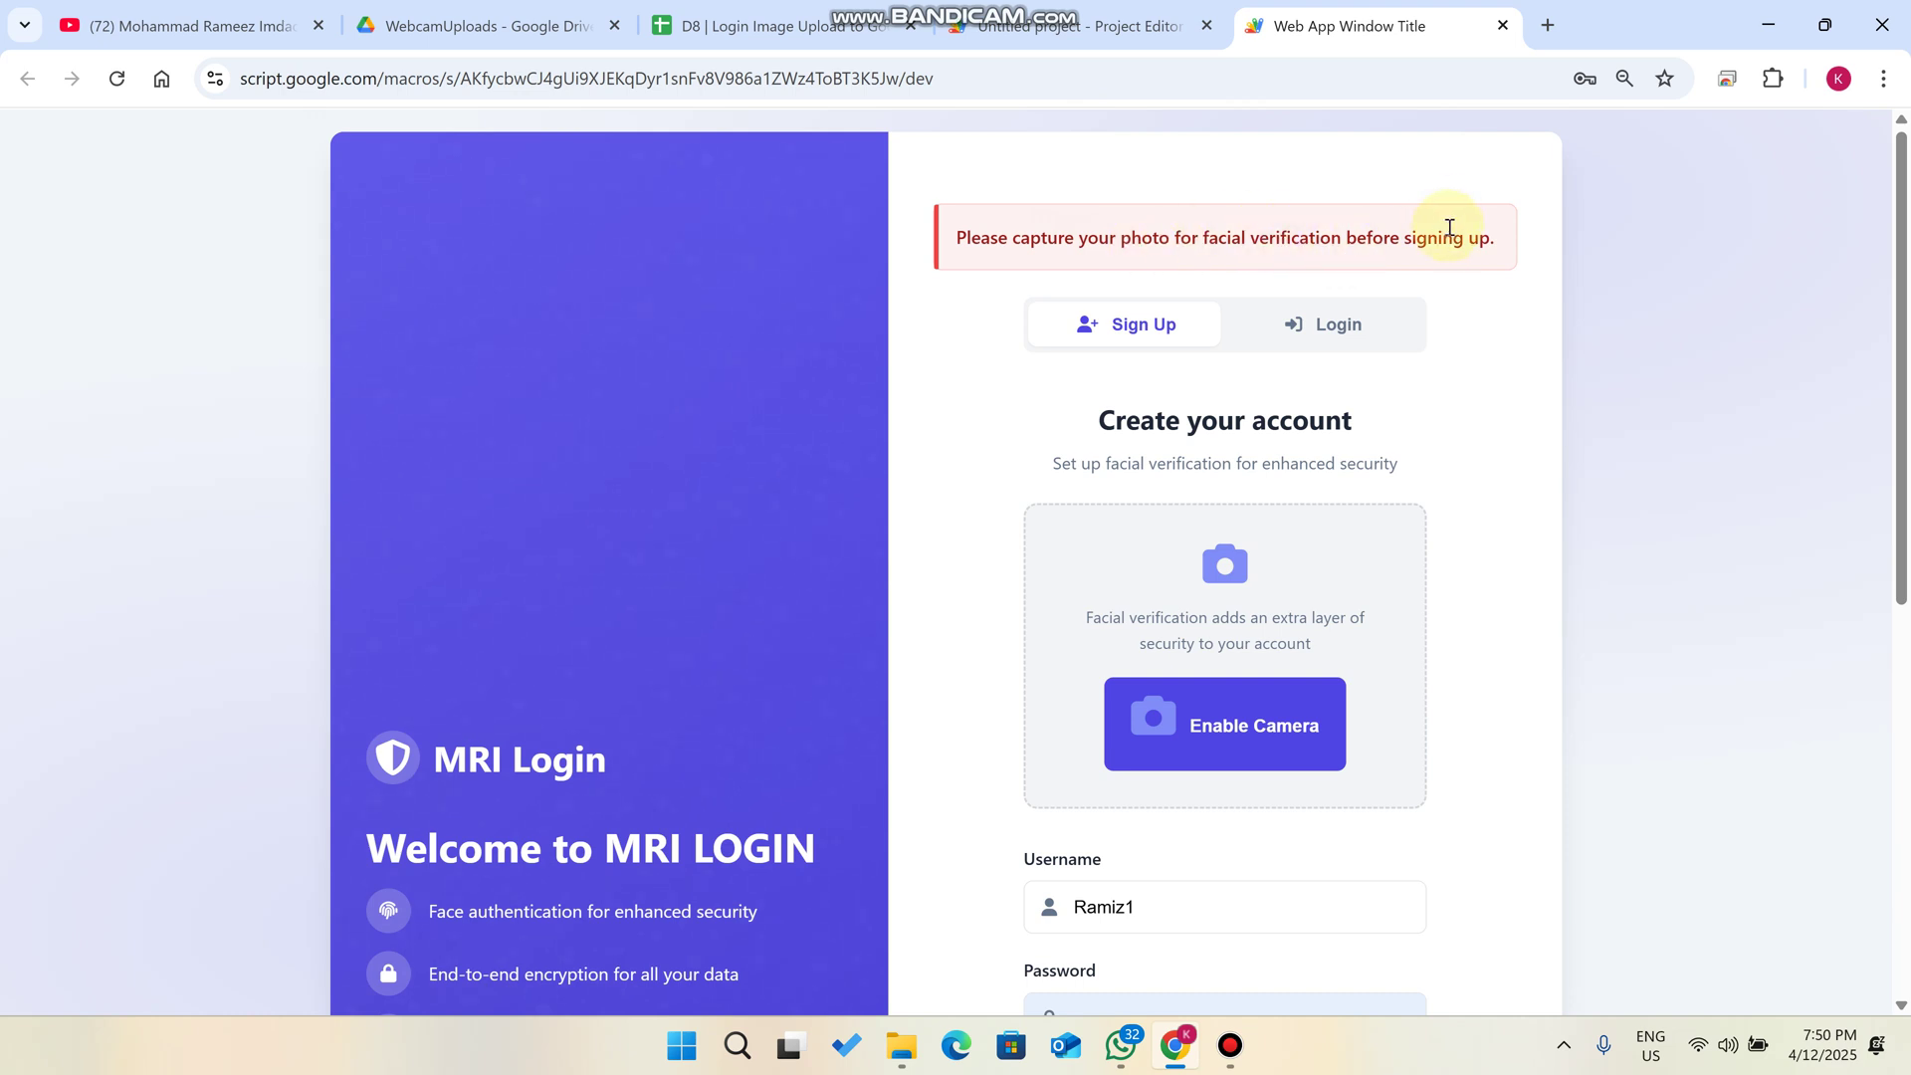
# - Enable the camera, capture a face photo and create the new account
pyautogui.click(1258, 709)
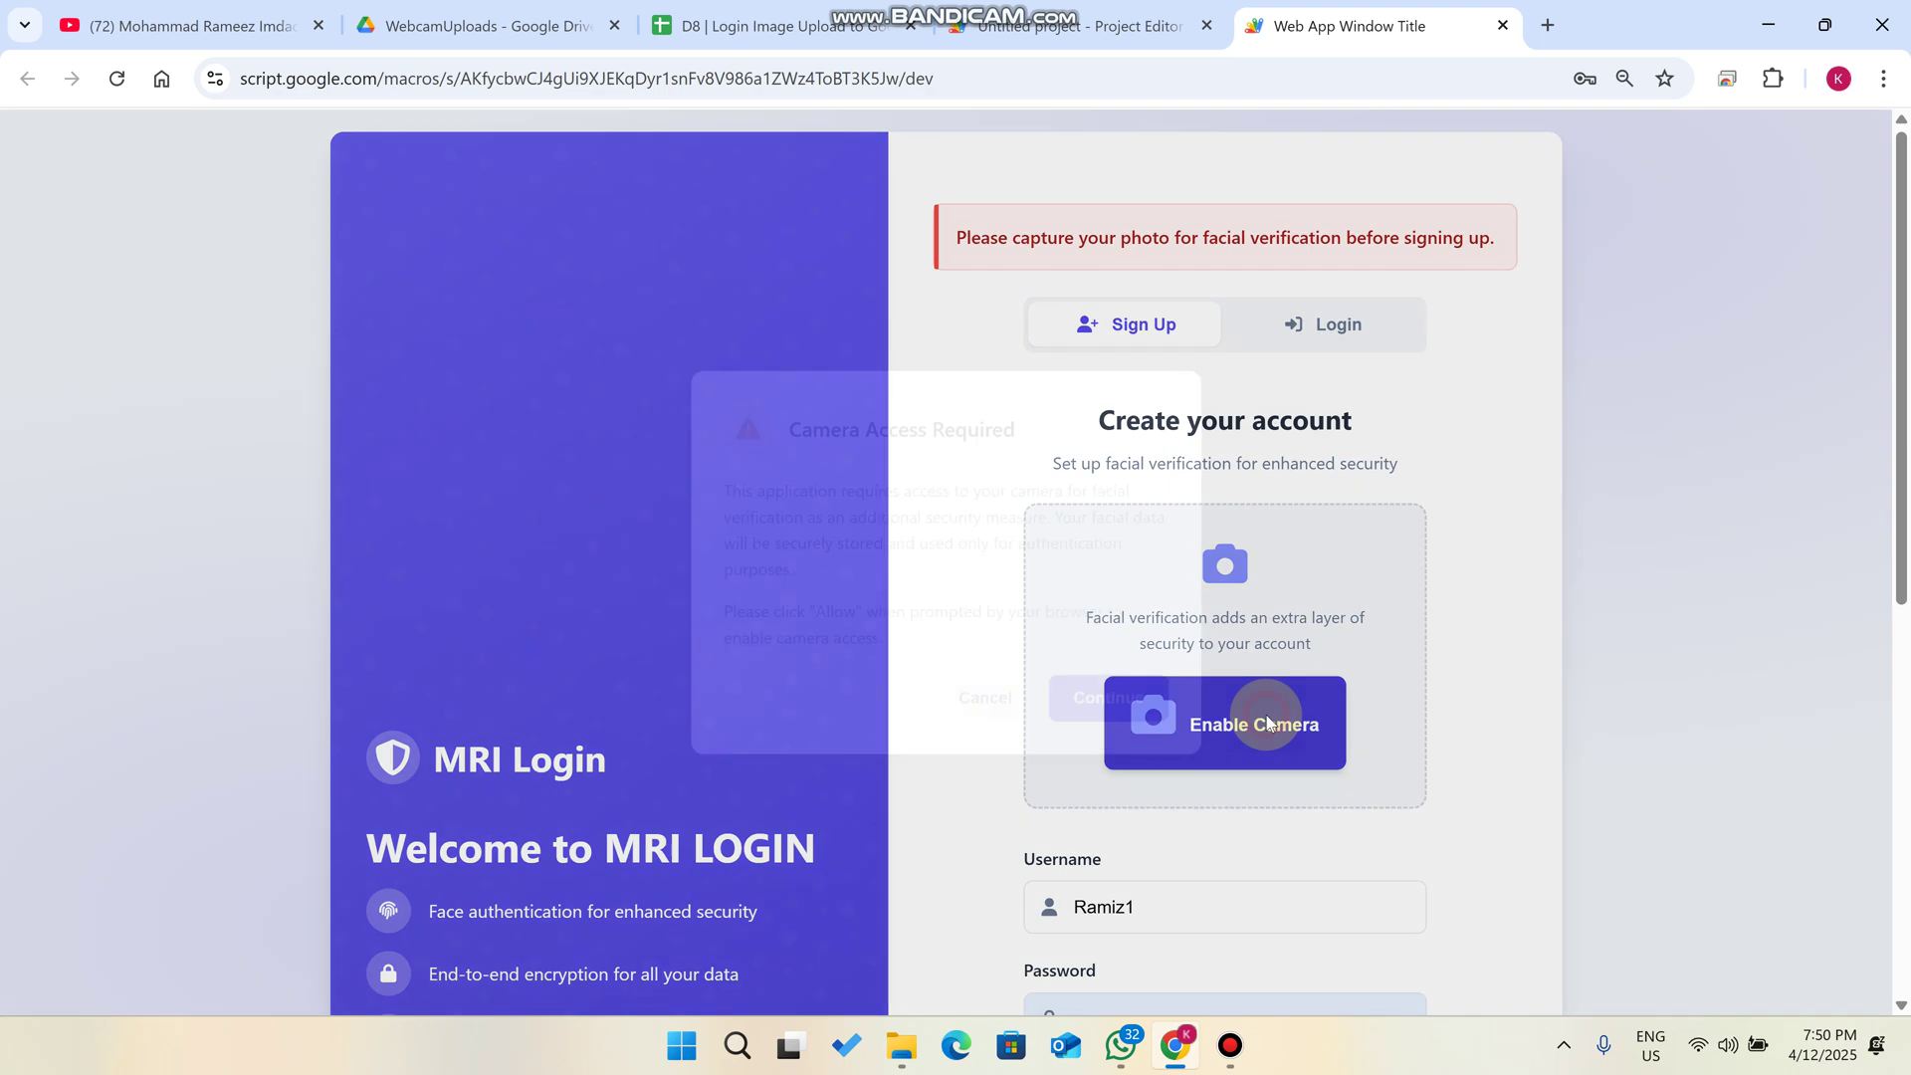
pyautogui.click(1158, 715)
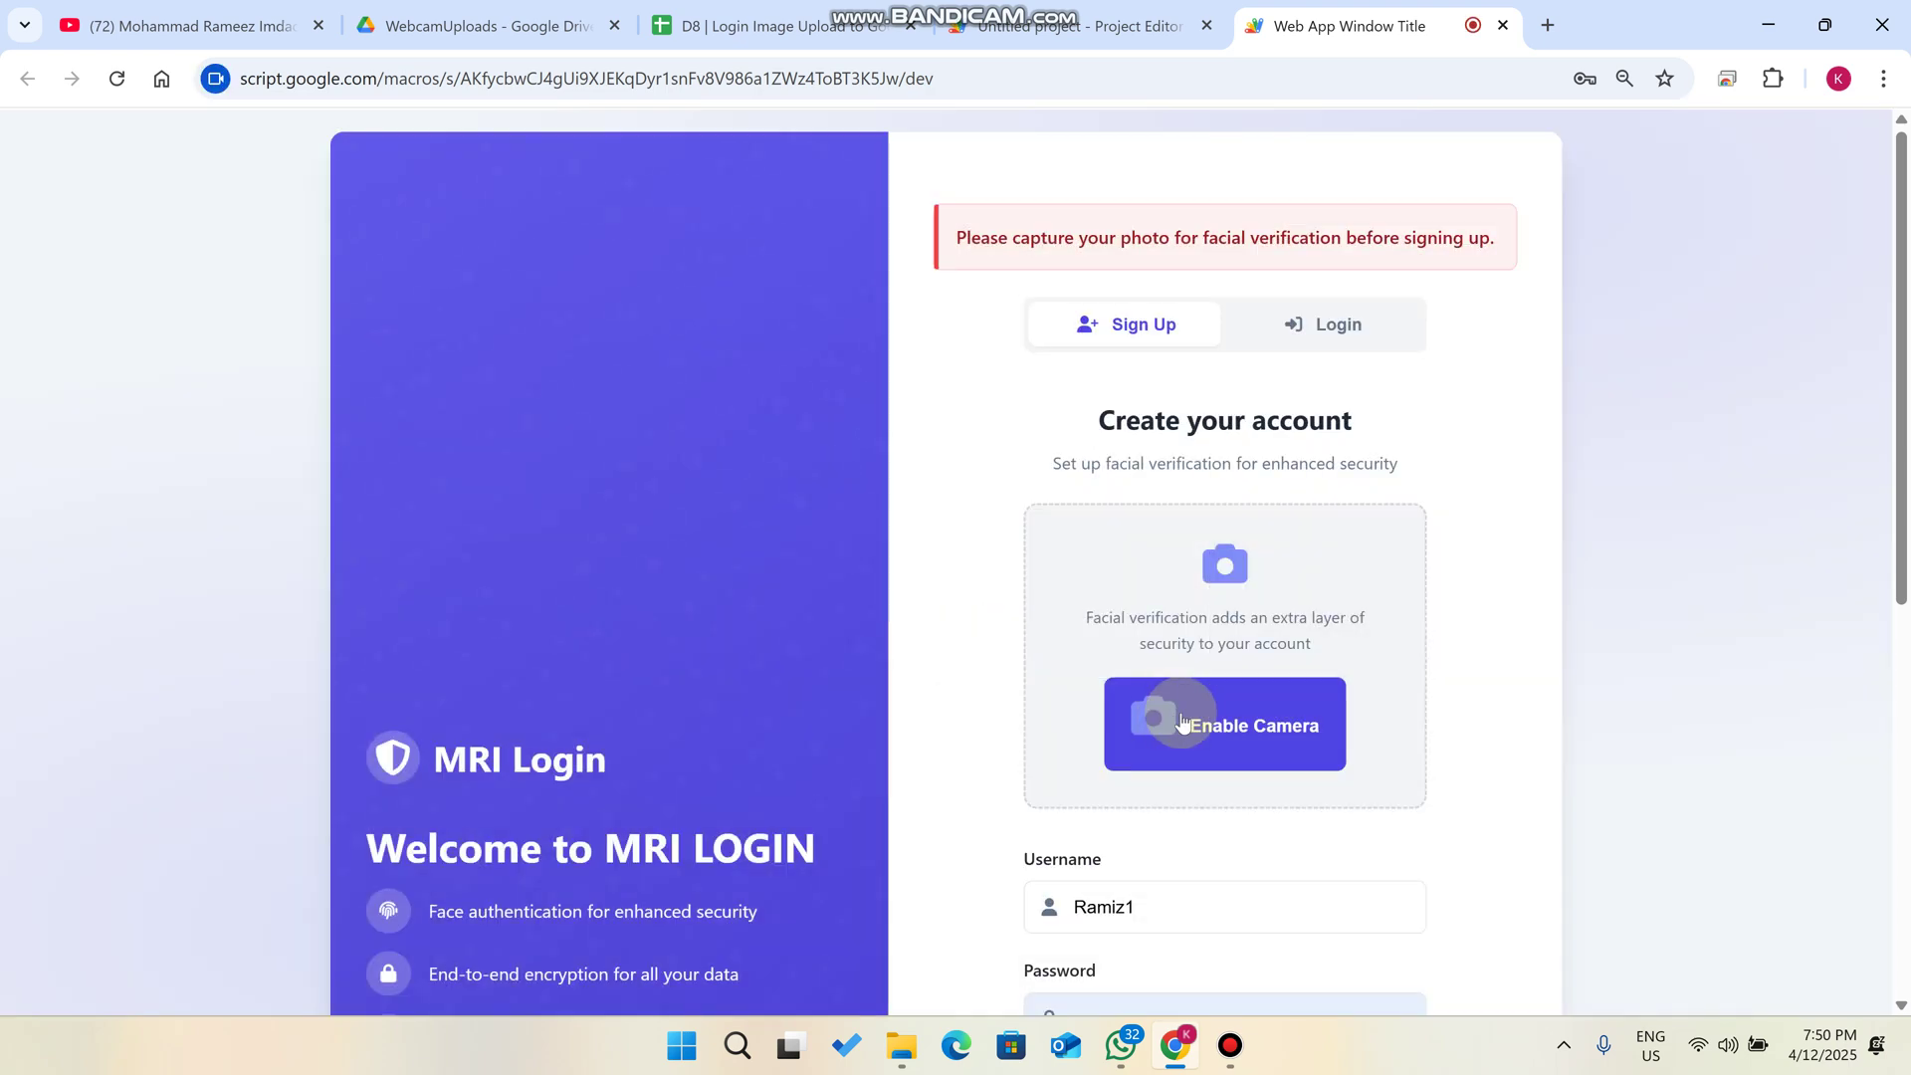
pyautogui.click(1239, 761)
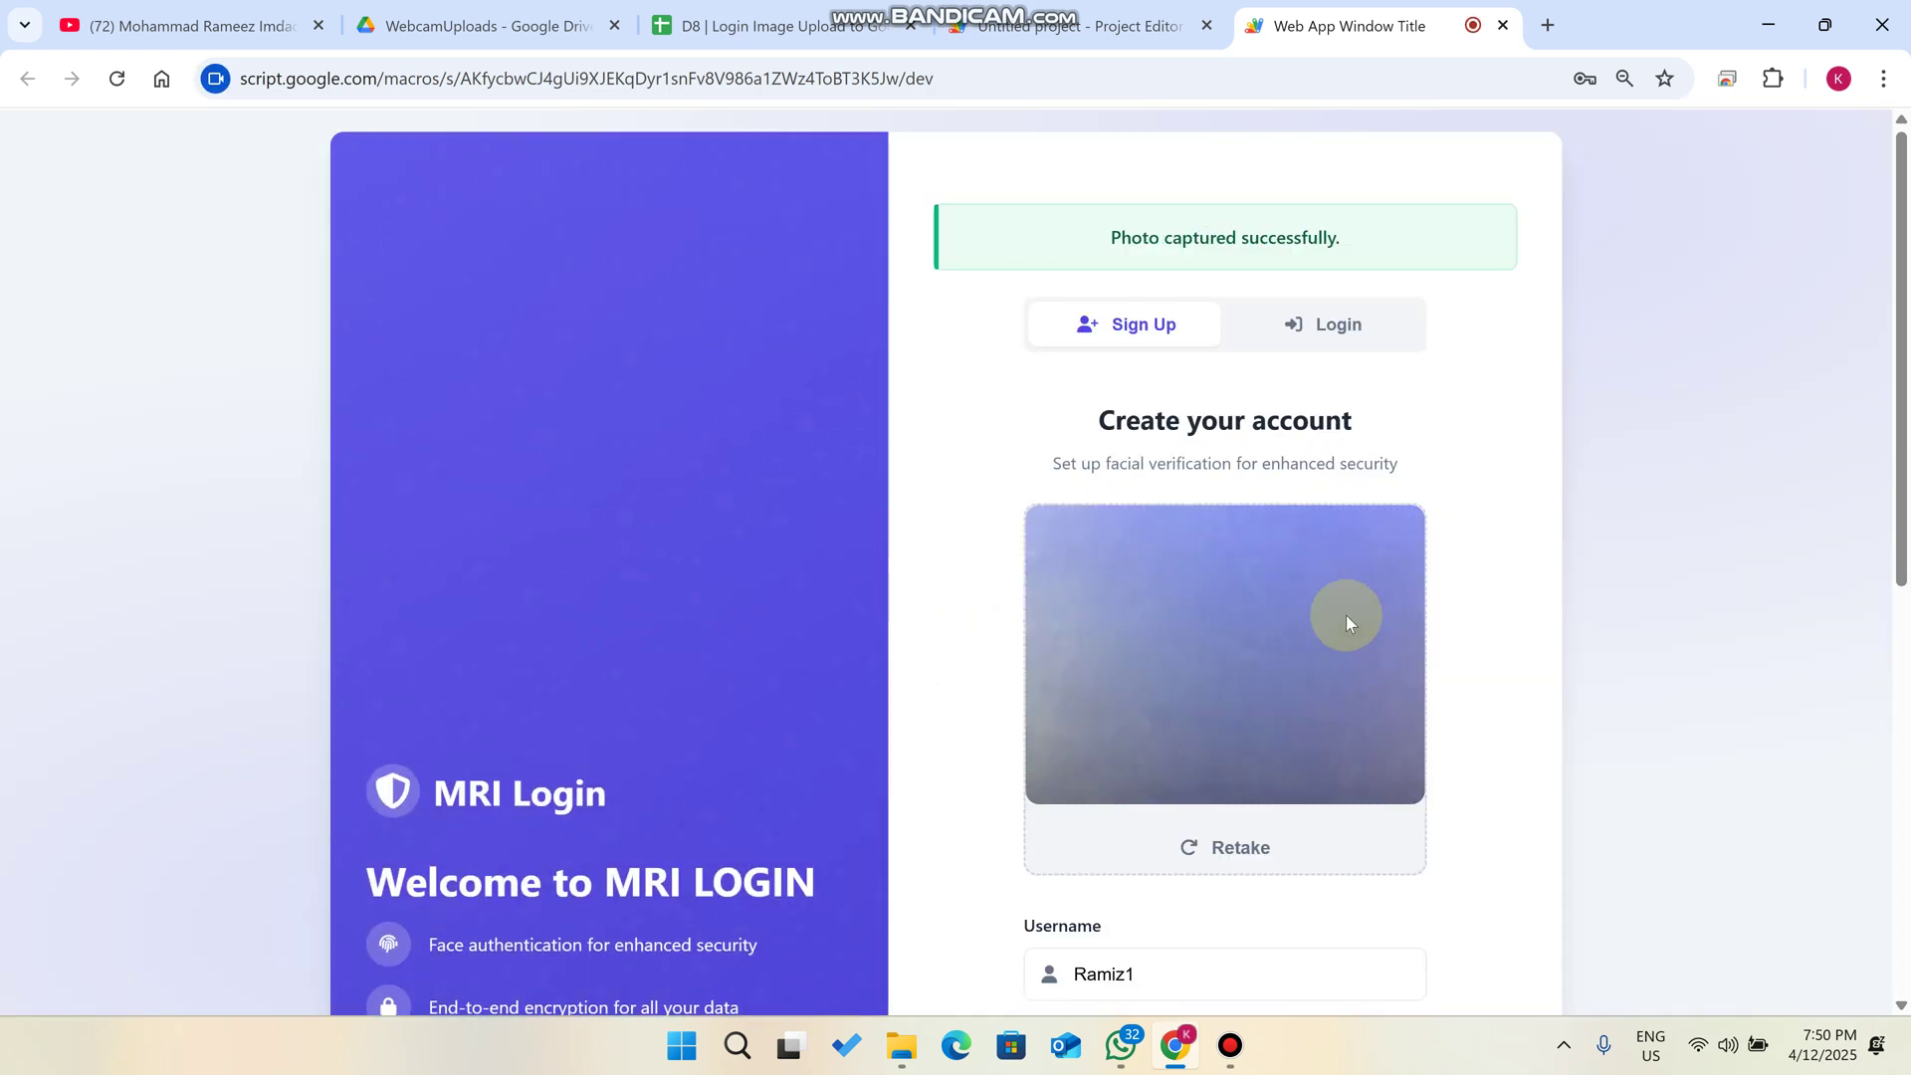
pyautogui.scroll(-7, 1347, 601)
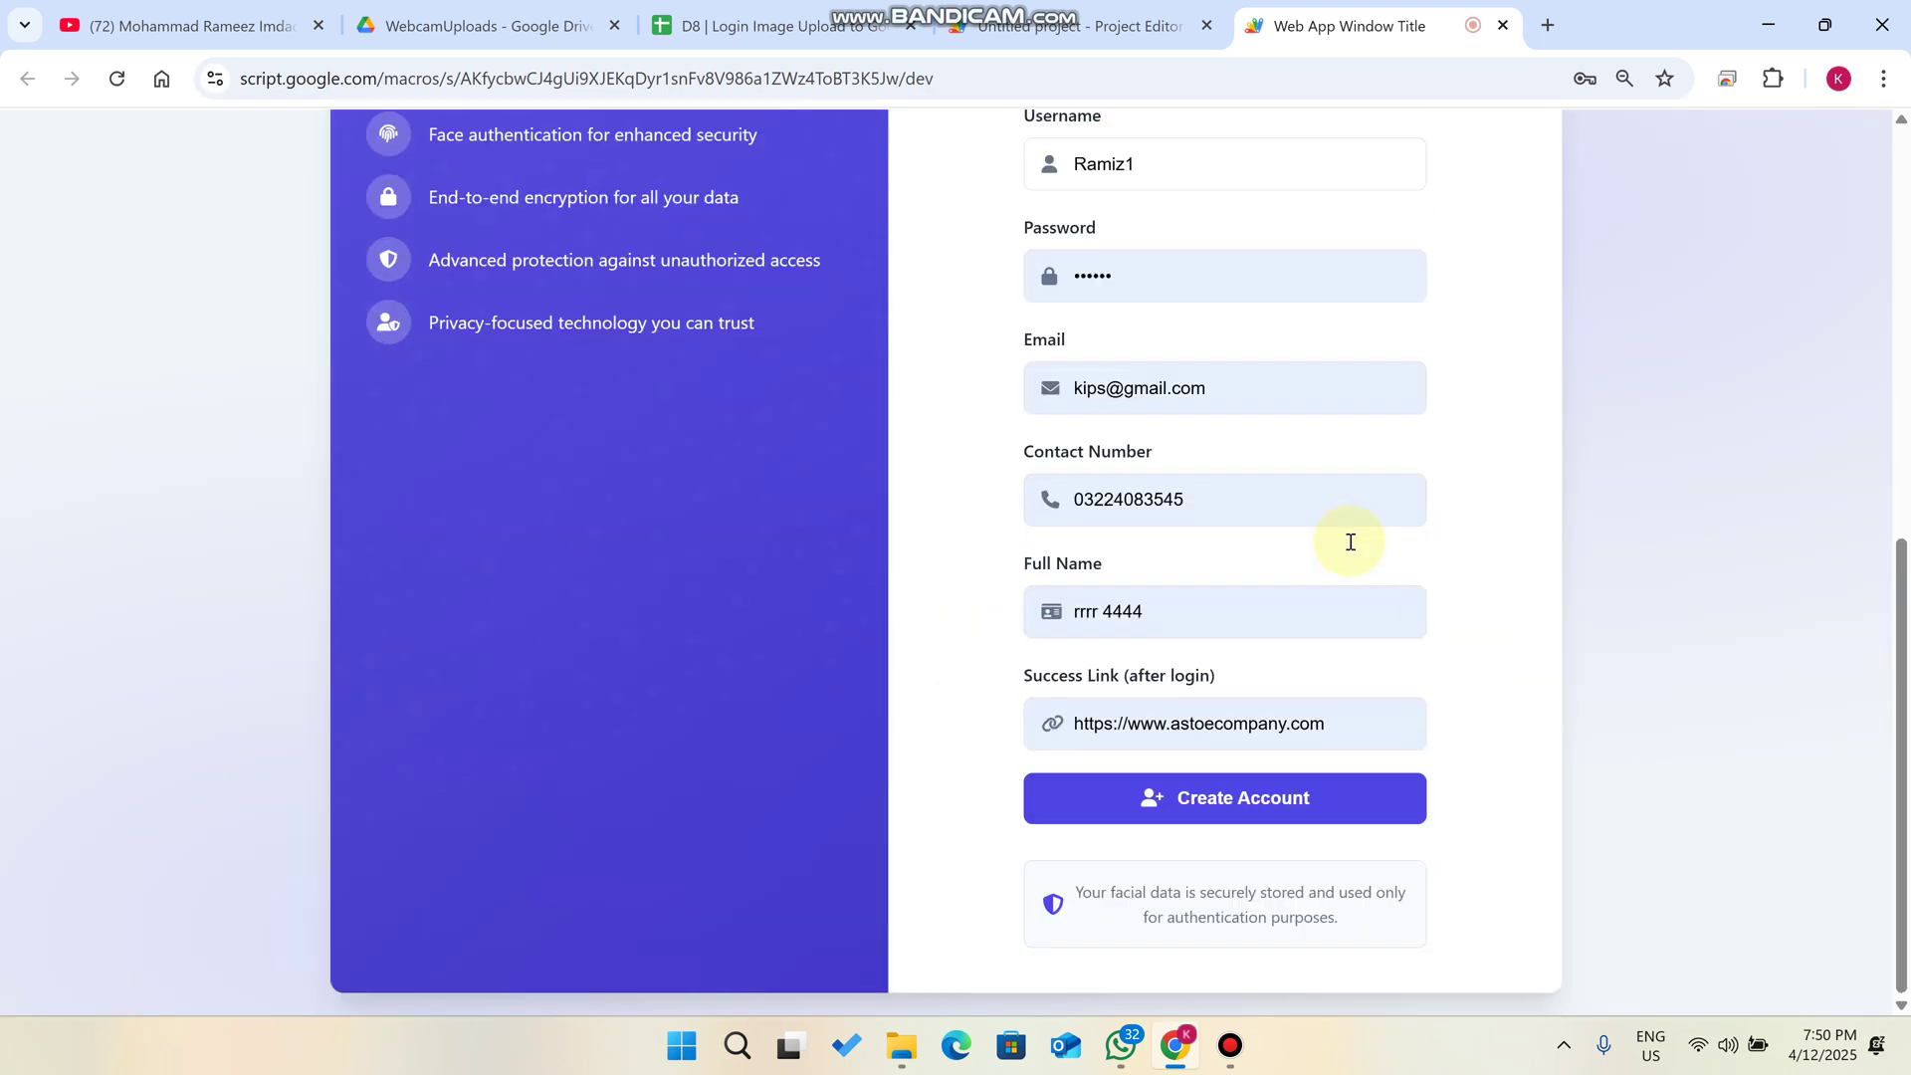
pyautogui.click(1280, 804)
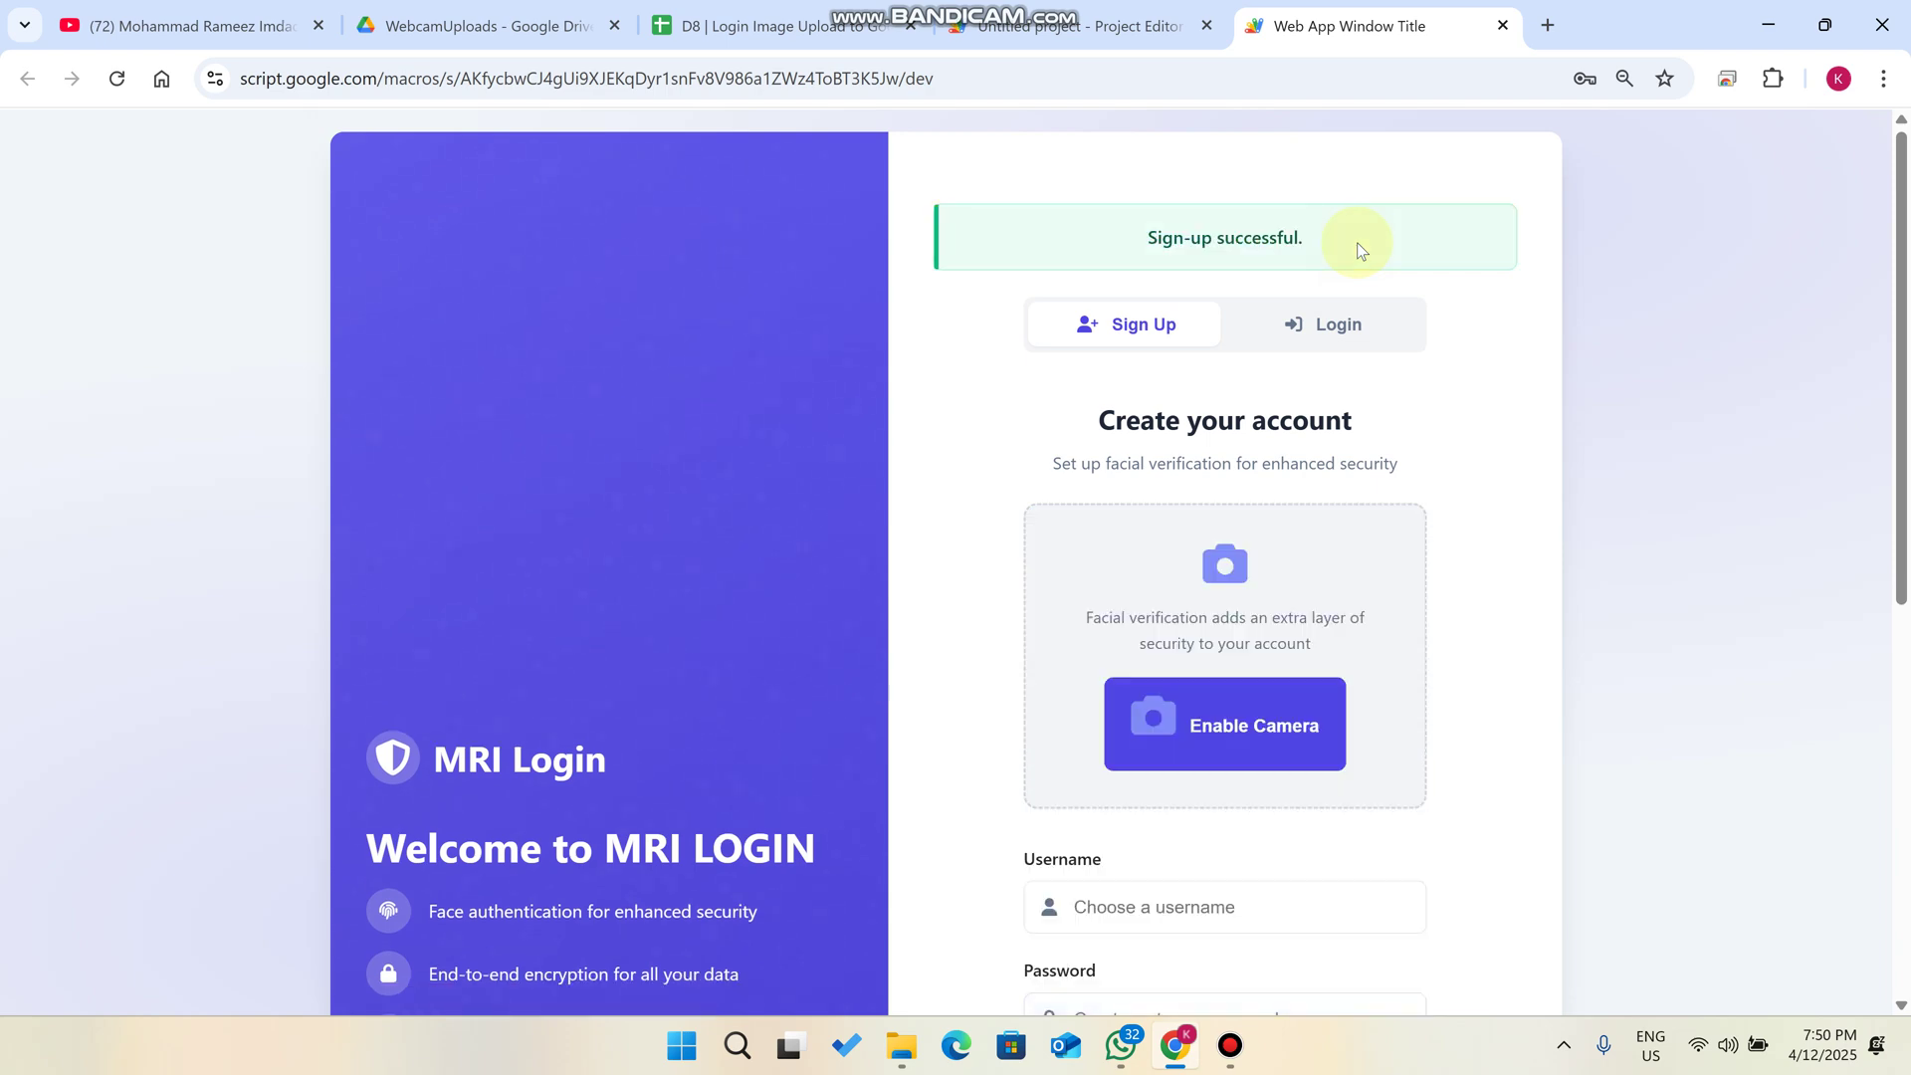
# - Check the new account in SignUp row 3, then bring up the web app's Login form
pyautogui.click(716, 24)
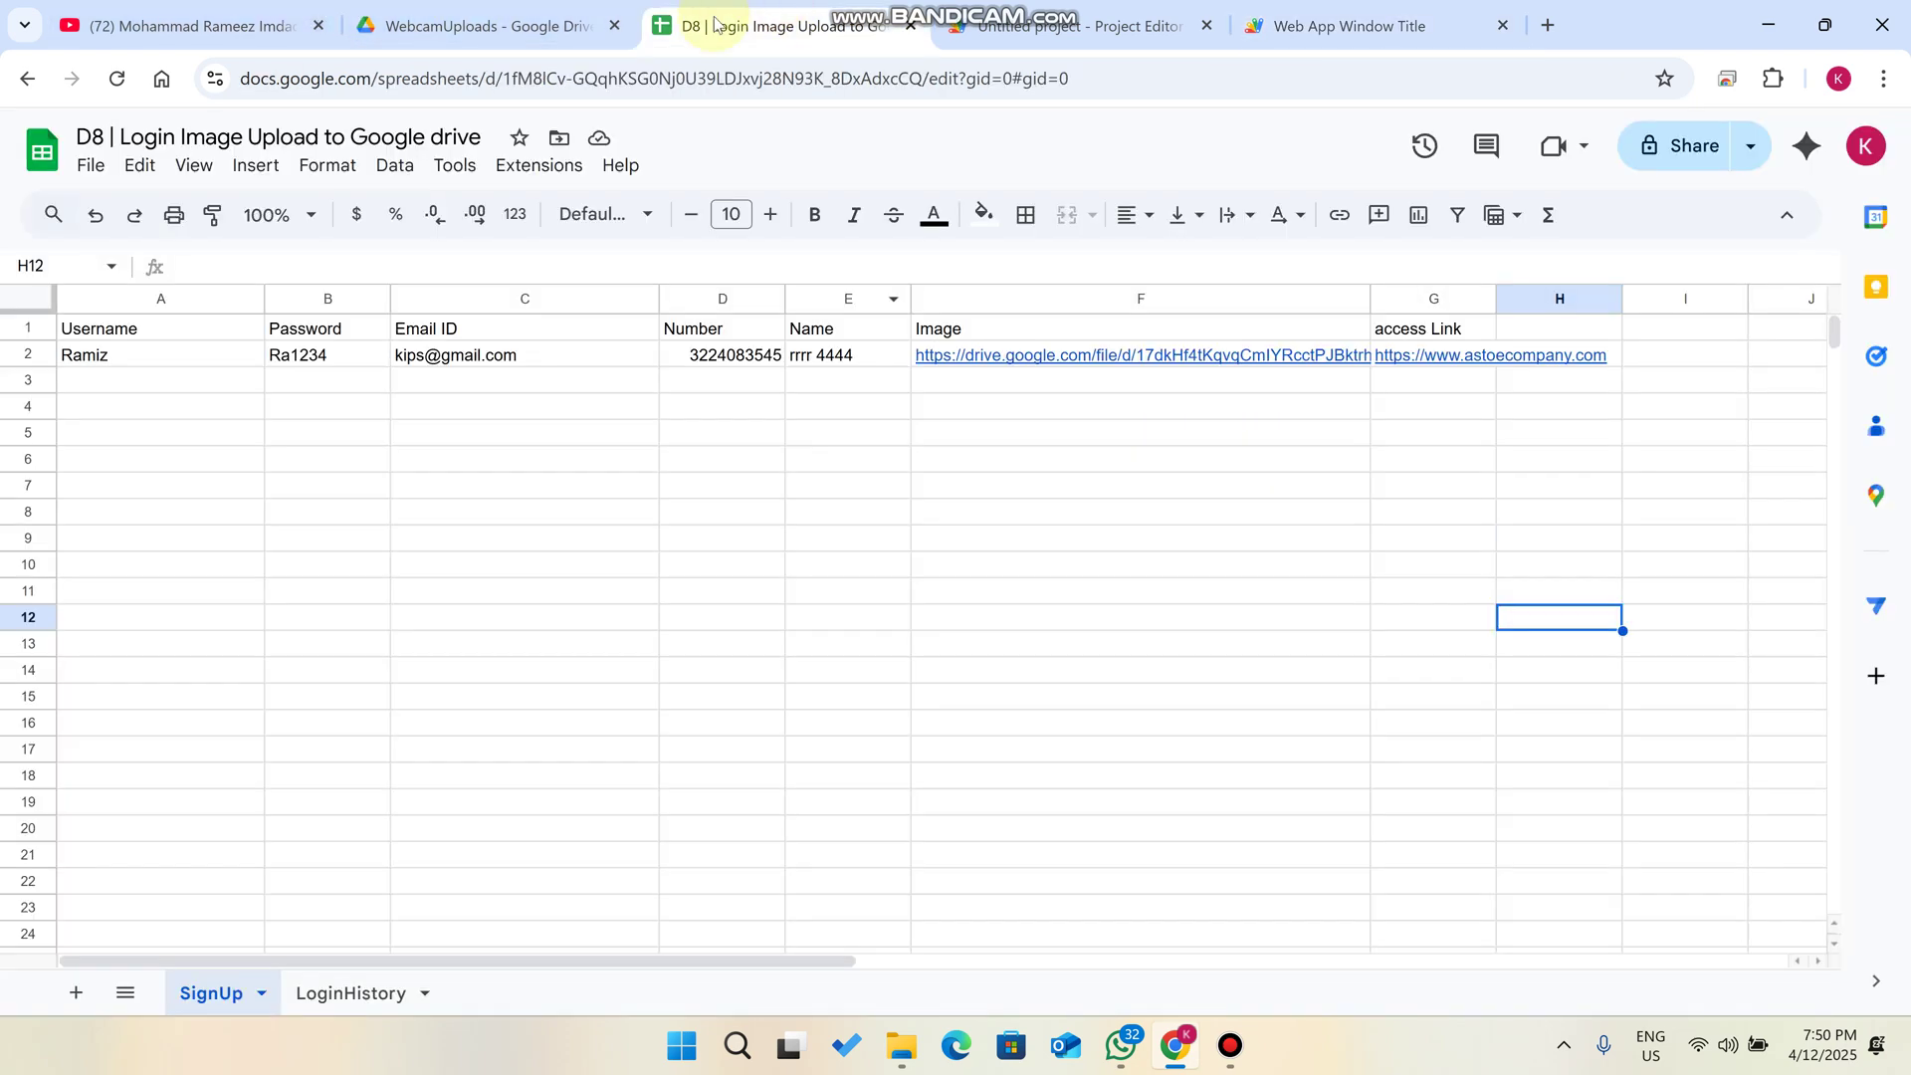
pyautogui.click(189, 386)
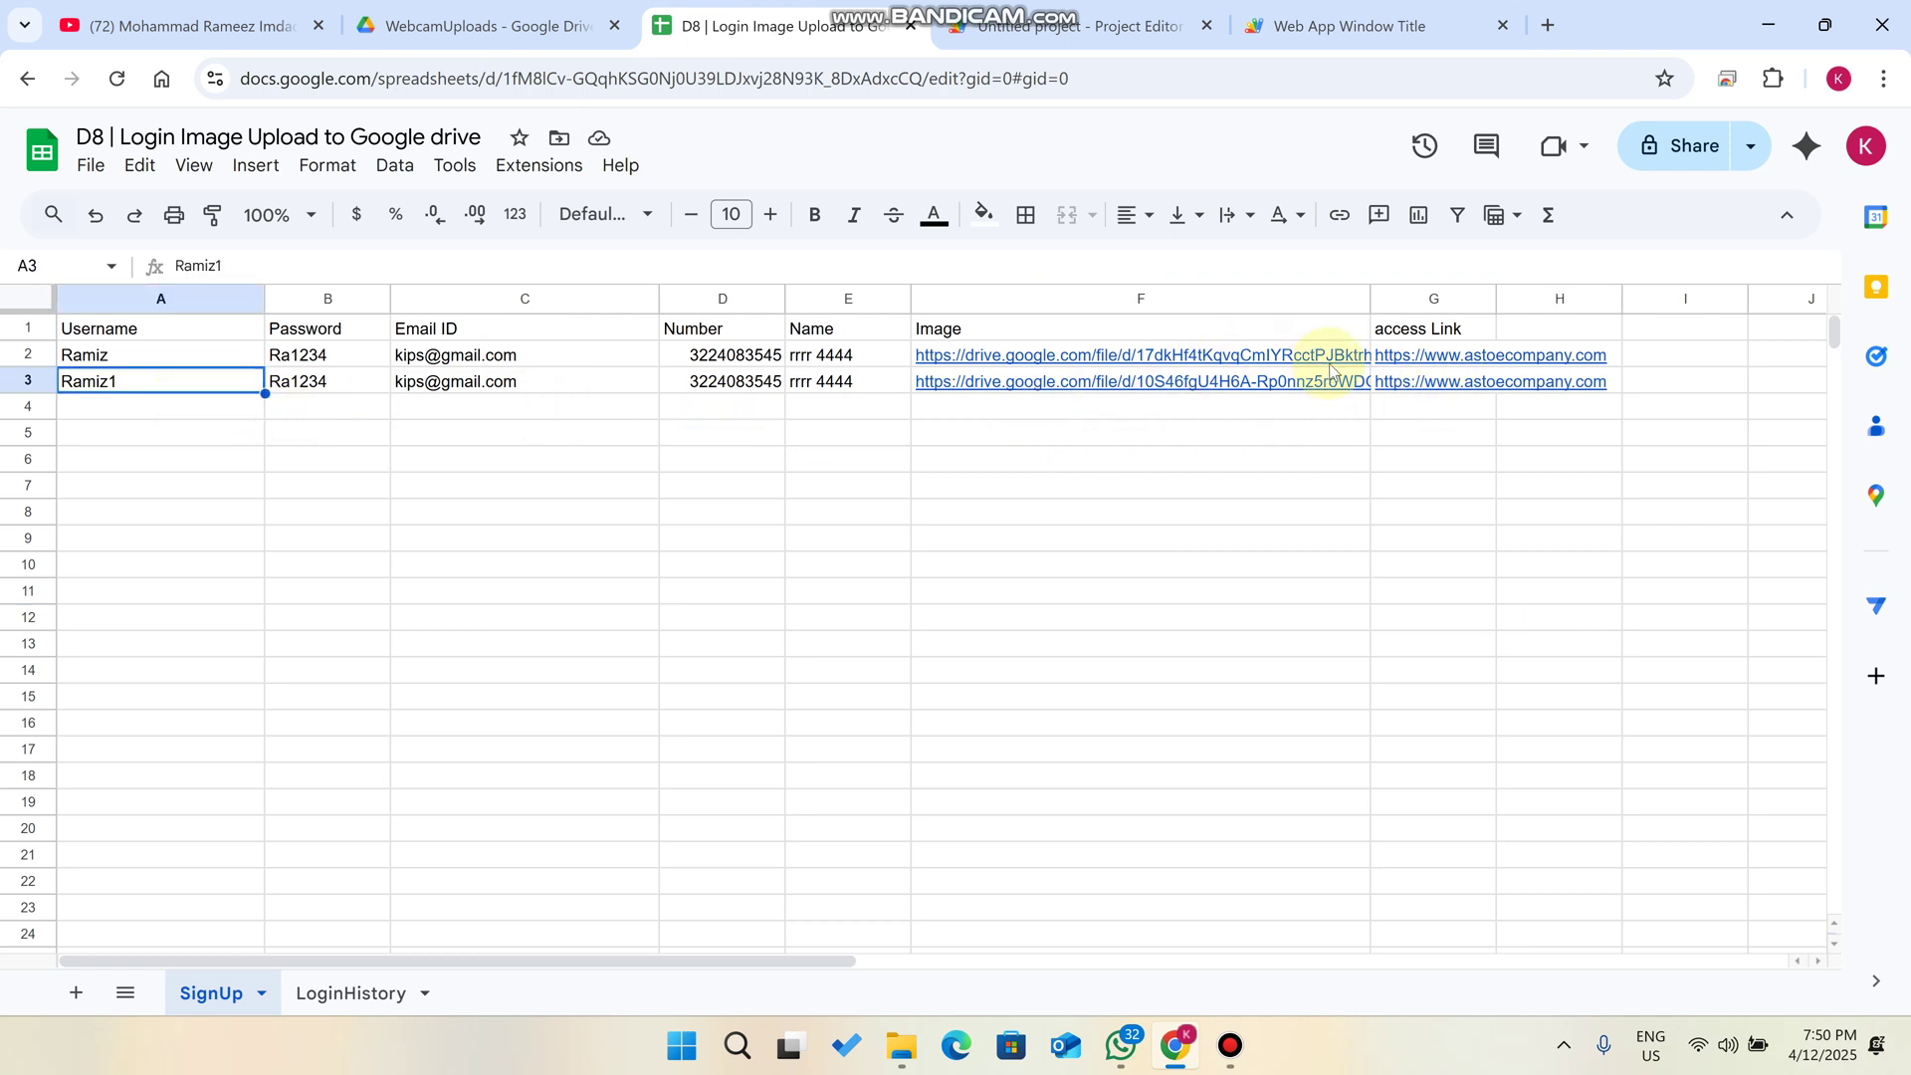
pyautogui.moveTo(1421, 388)
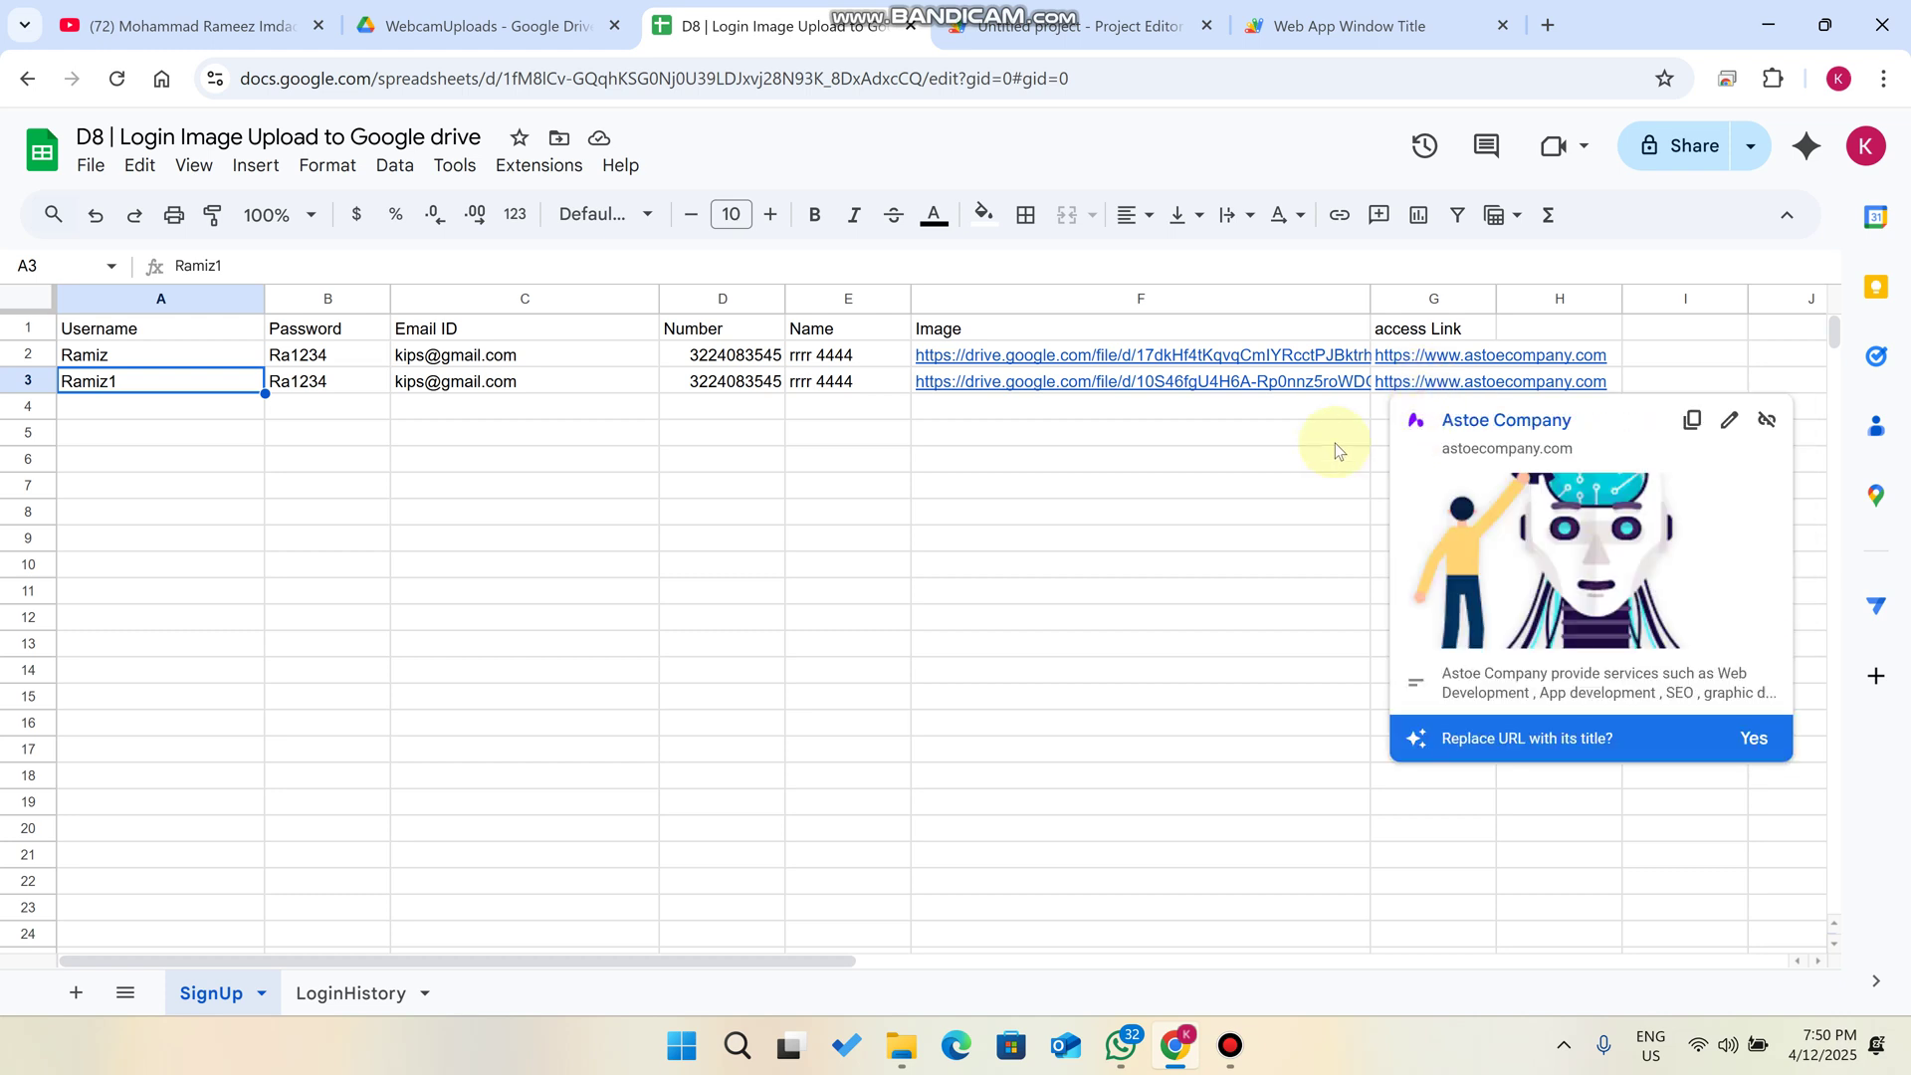
pyautogui.click(1354, 25)
pyautogui.click(1336, 323)
# - Fill the login form with the new account's saved credentials and attempt to log in
pyautogui.scroll(-2, 1277, 301)
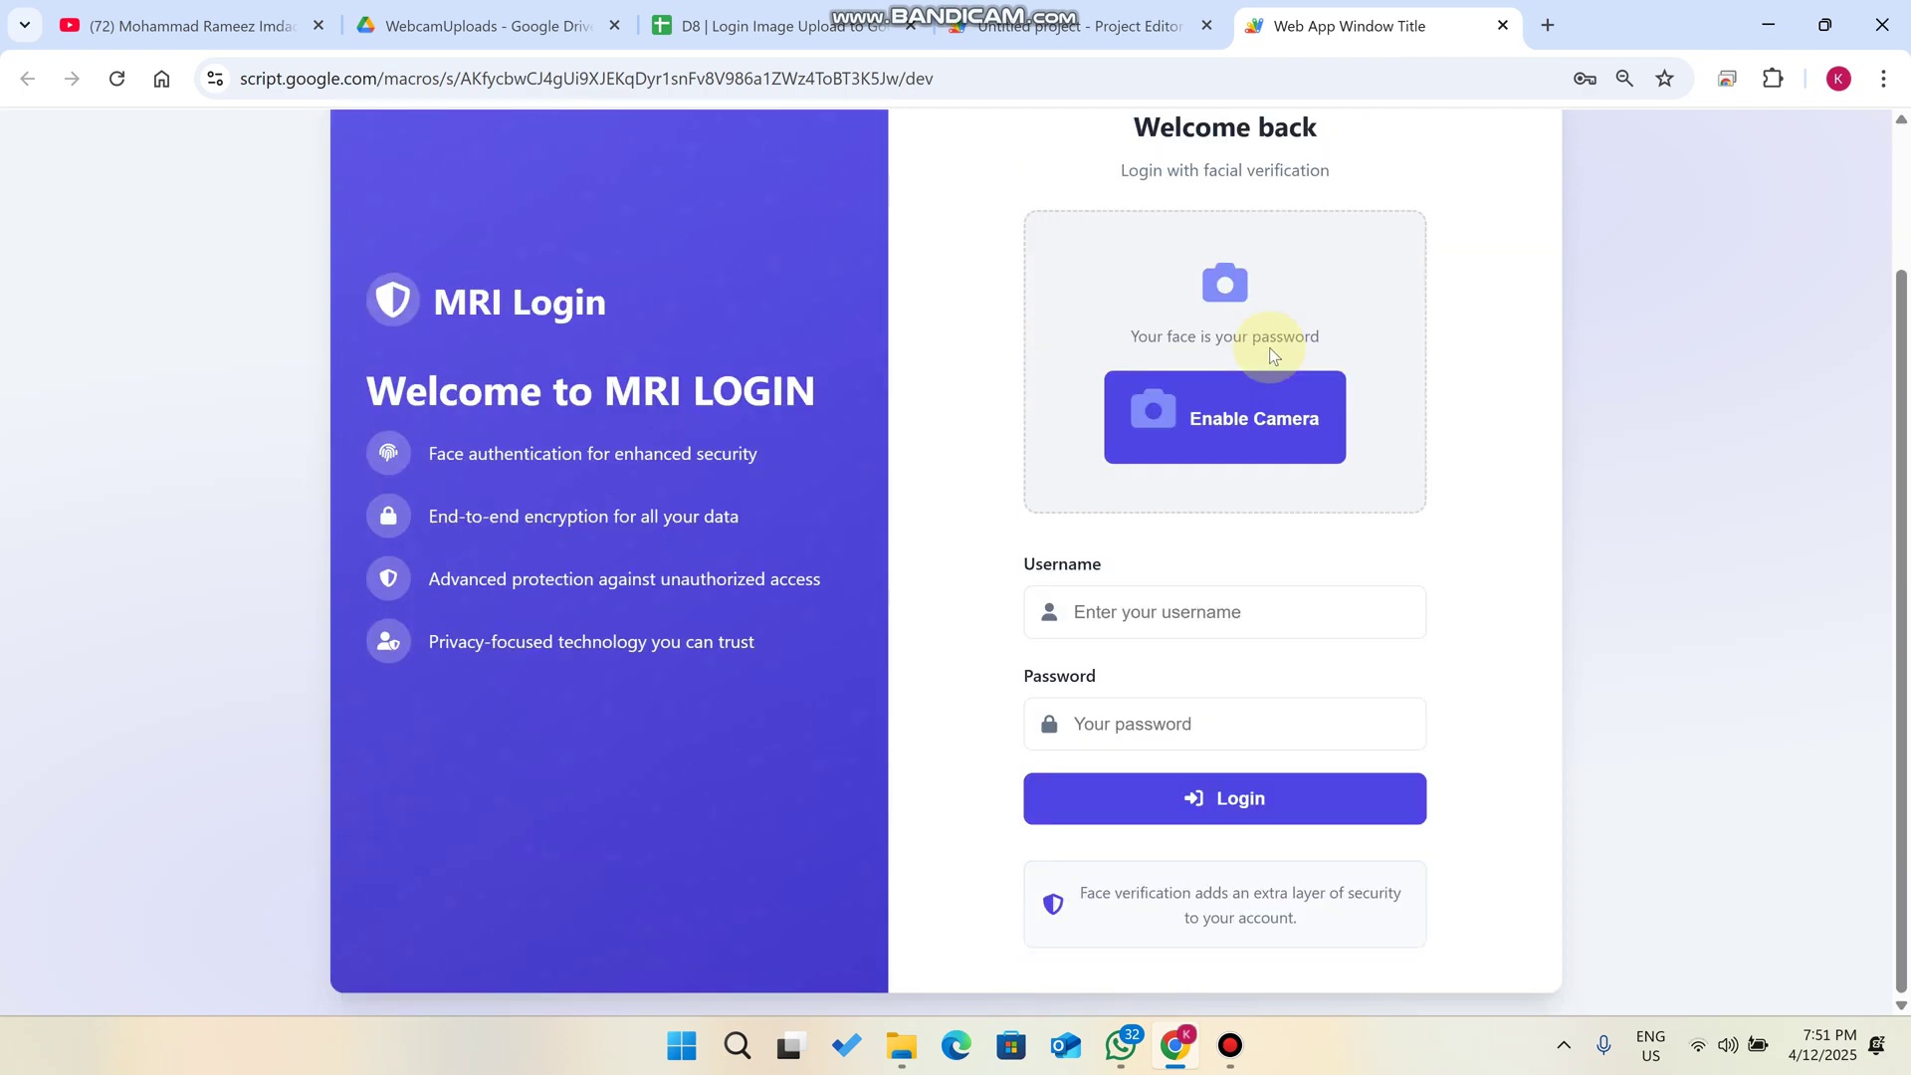
pyautogui.click(1099, 612)
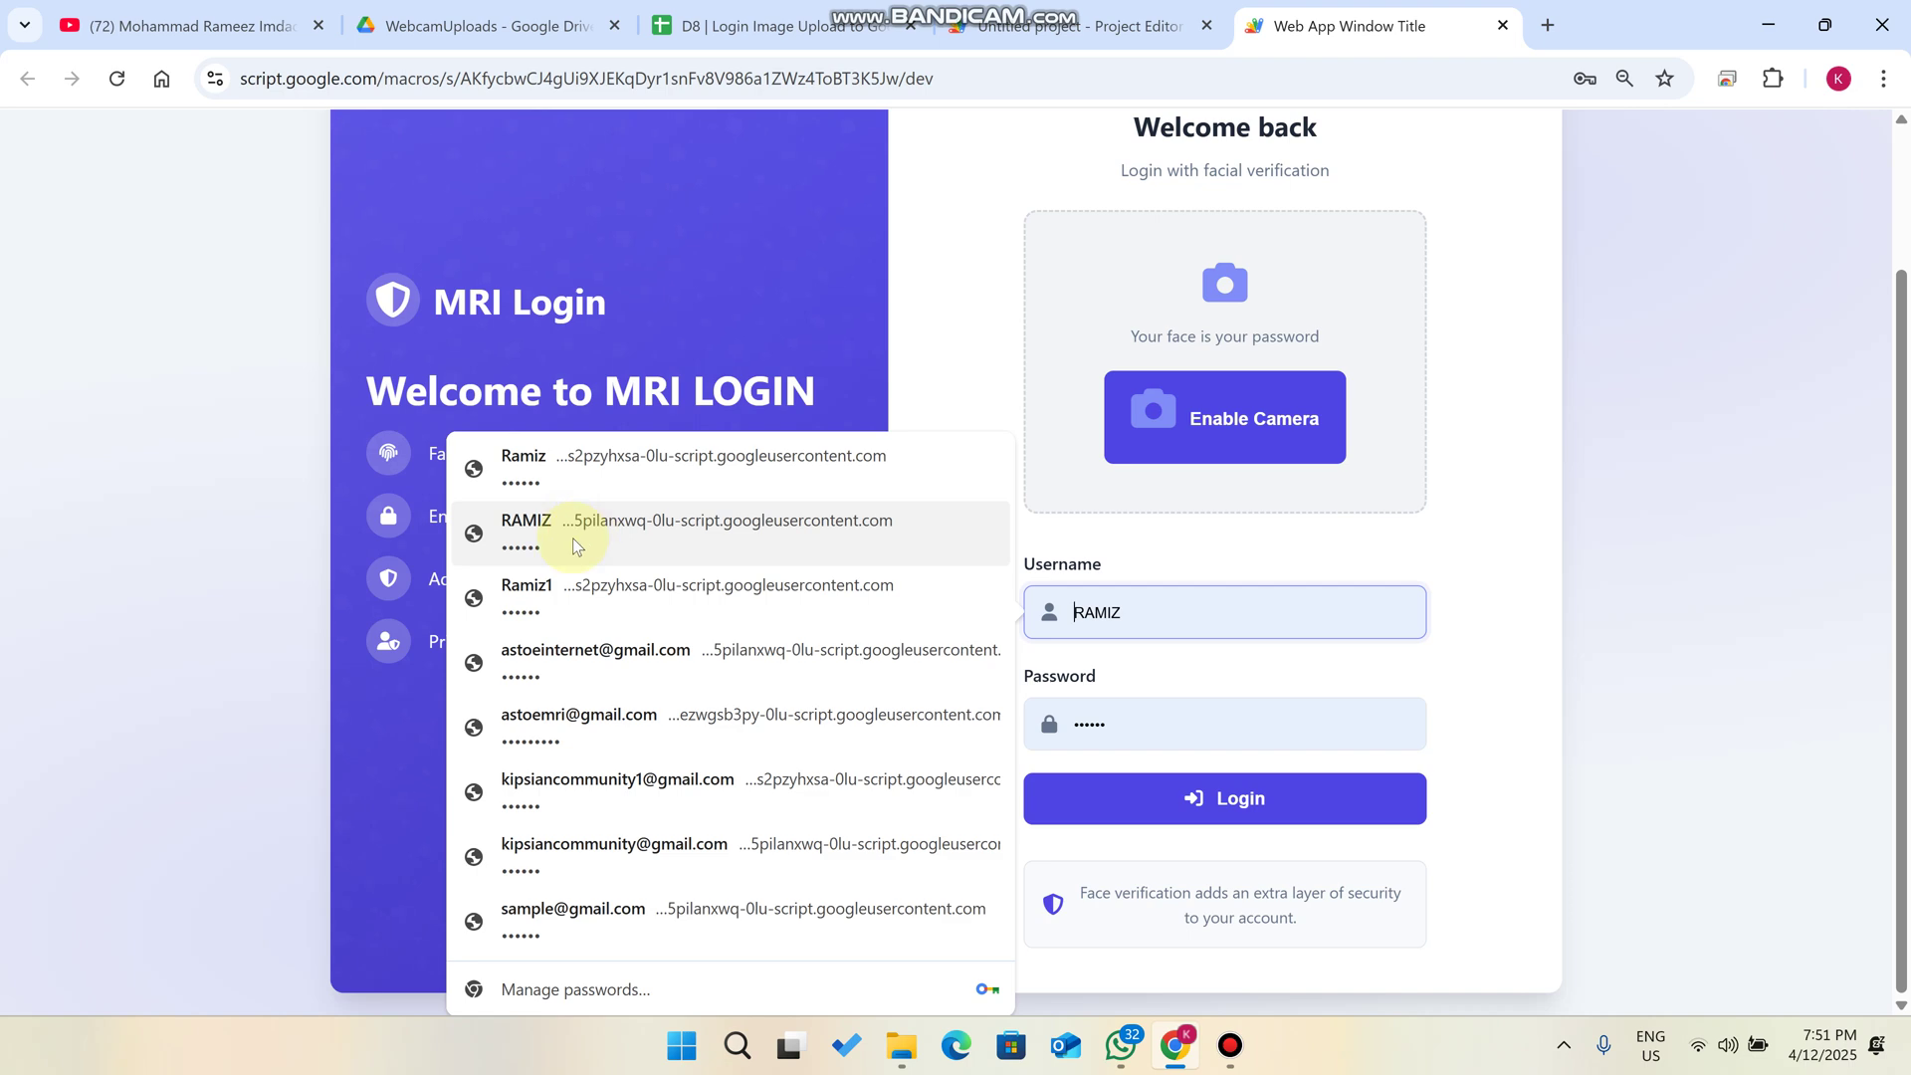
pyautogui.click(575, 583)
pyautogui.click(1333, 827)
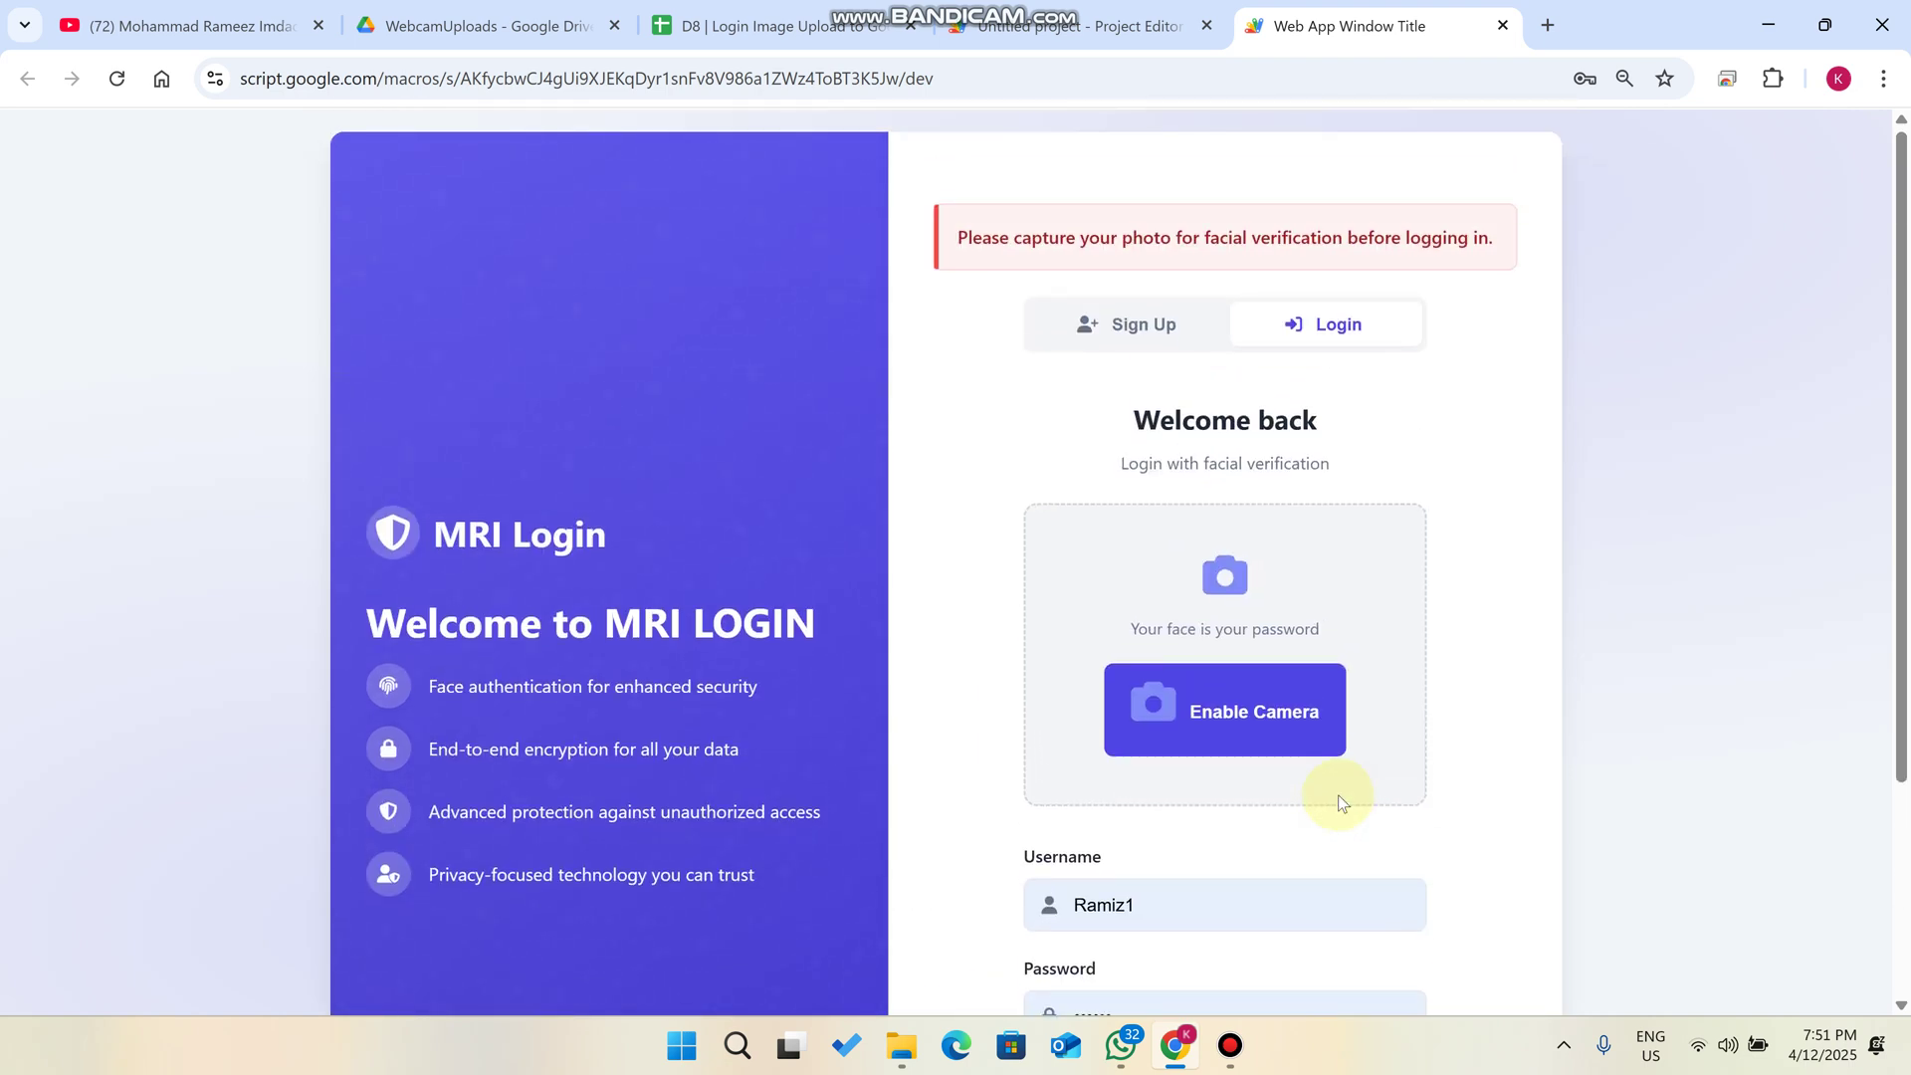
# - Allow the camera, capture a face photo and submit the login
pyautogui.click(1276, 723)
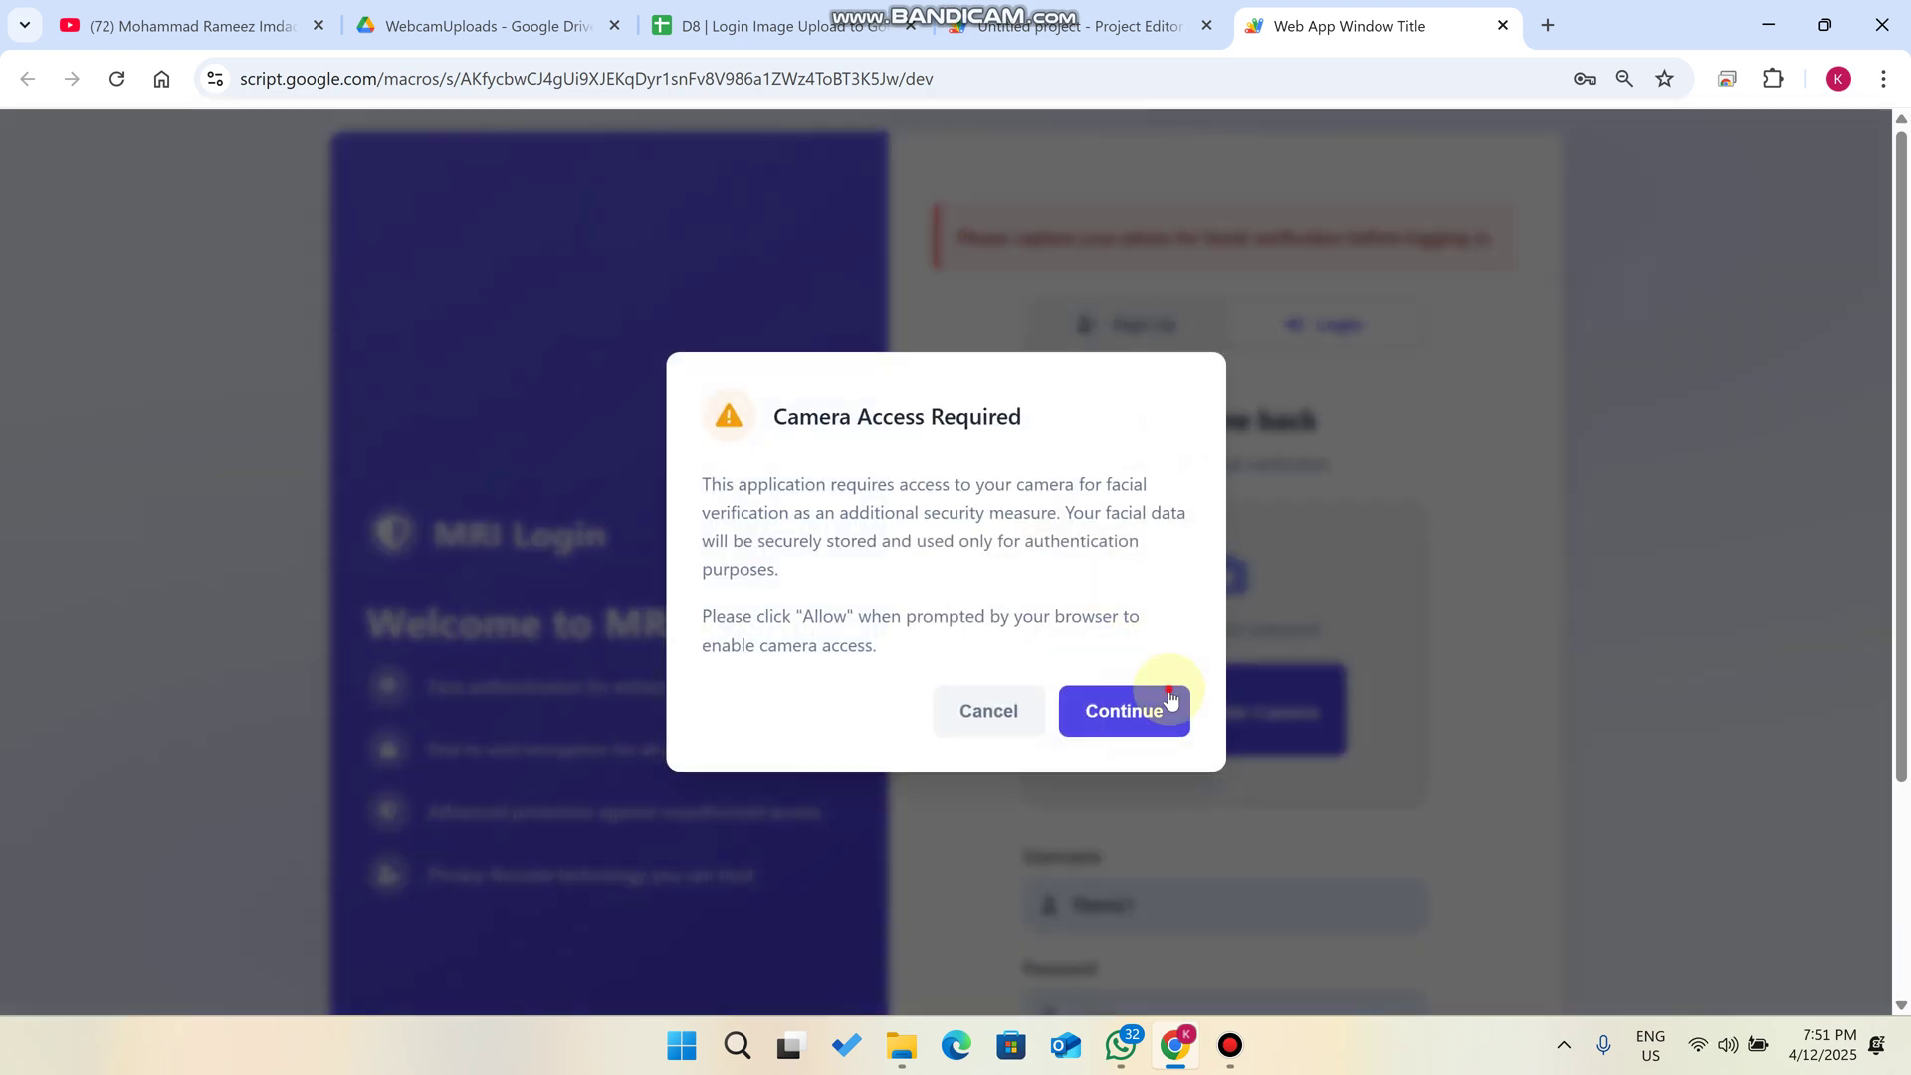
pyautogui.click(1172, 699)
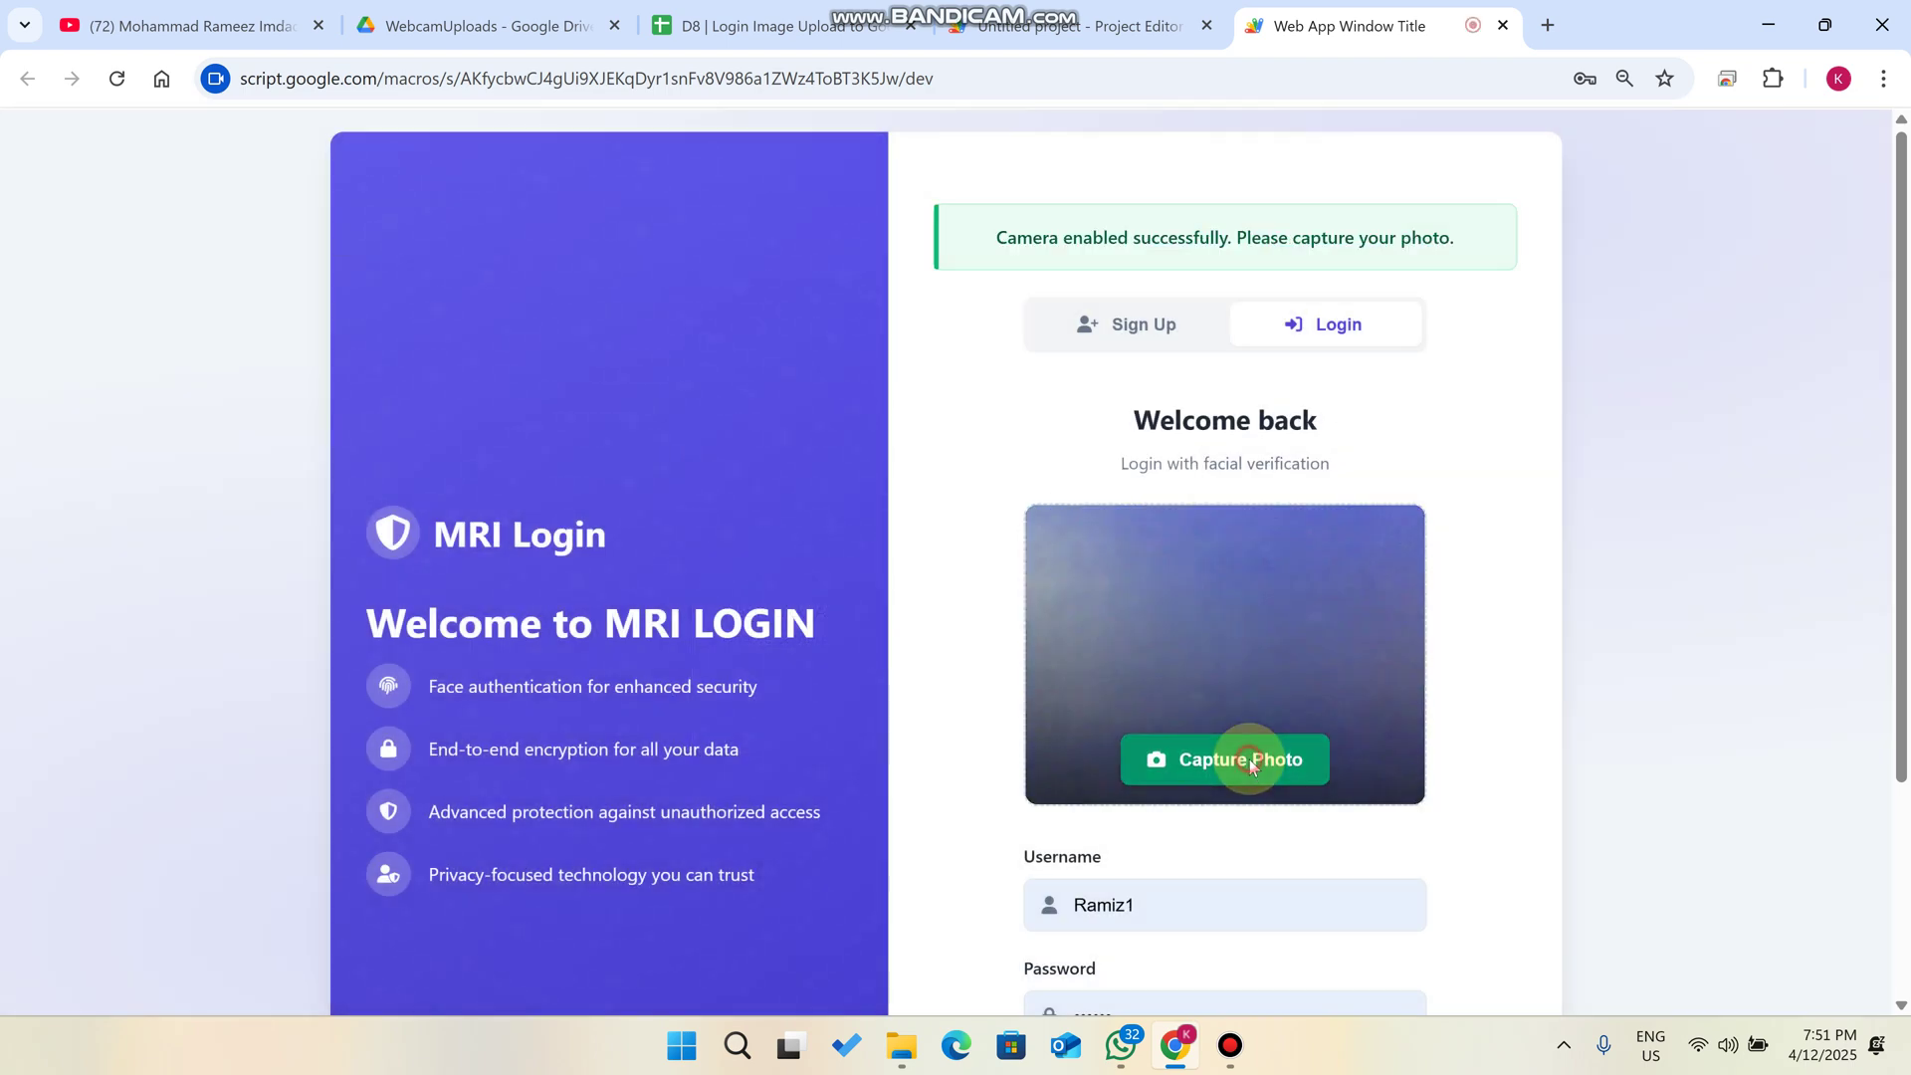
pyautogui.click(1249, 759)
pyautogui.scroll(-3, 1299, 761)
pyautogui.click(1284, 796)
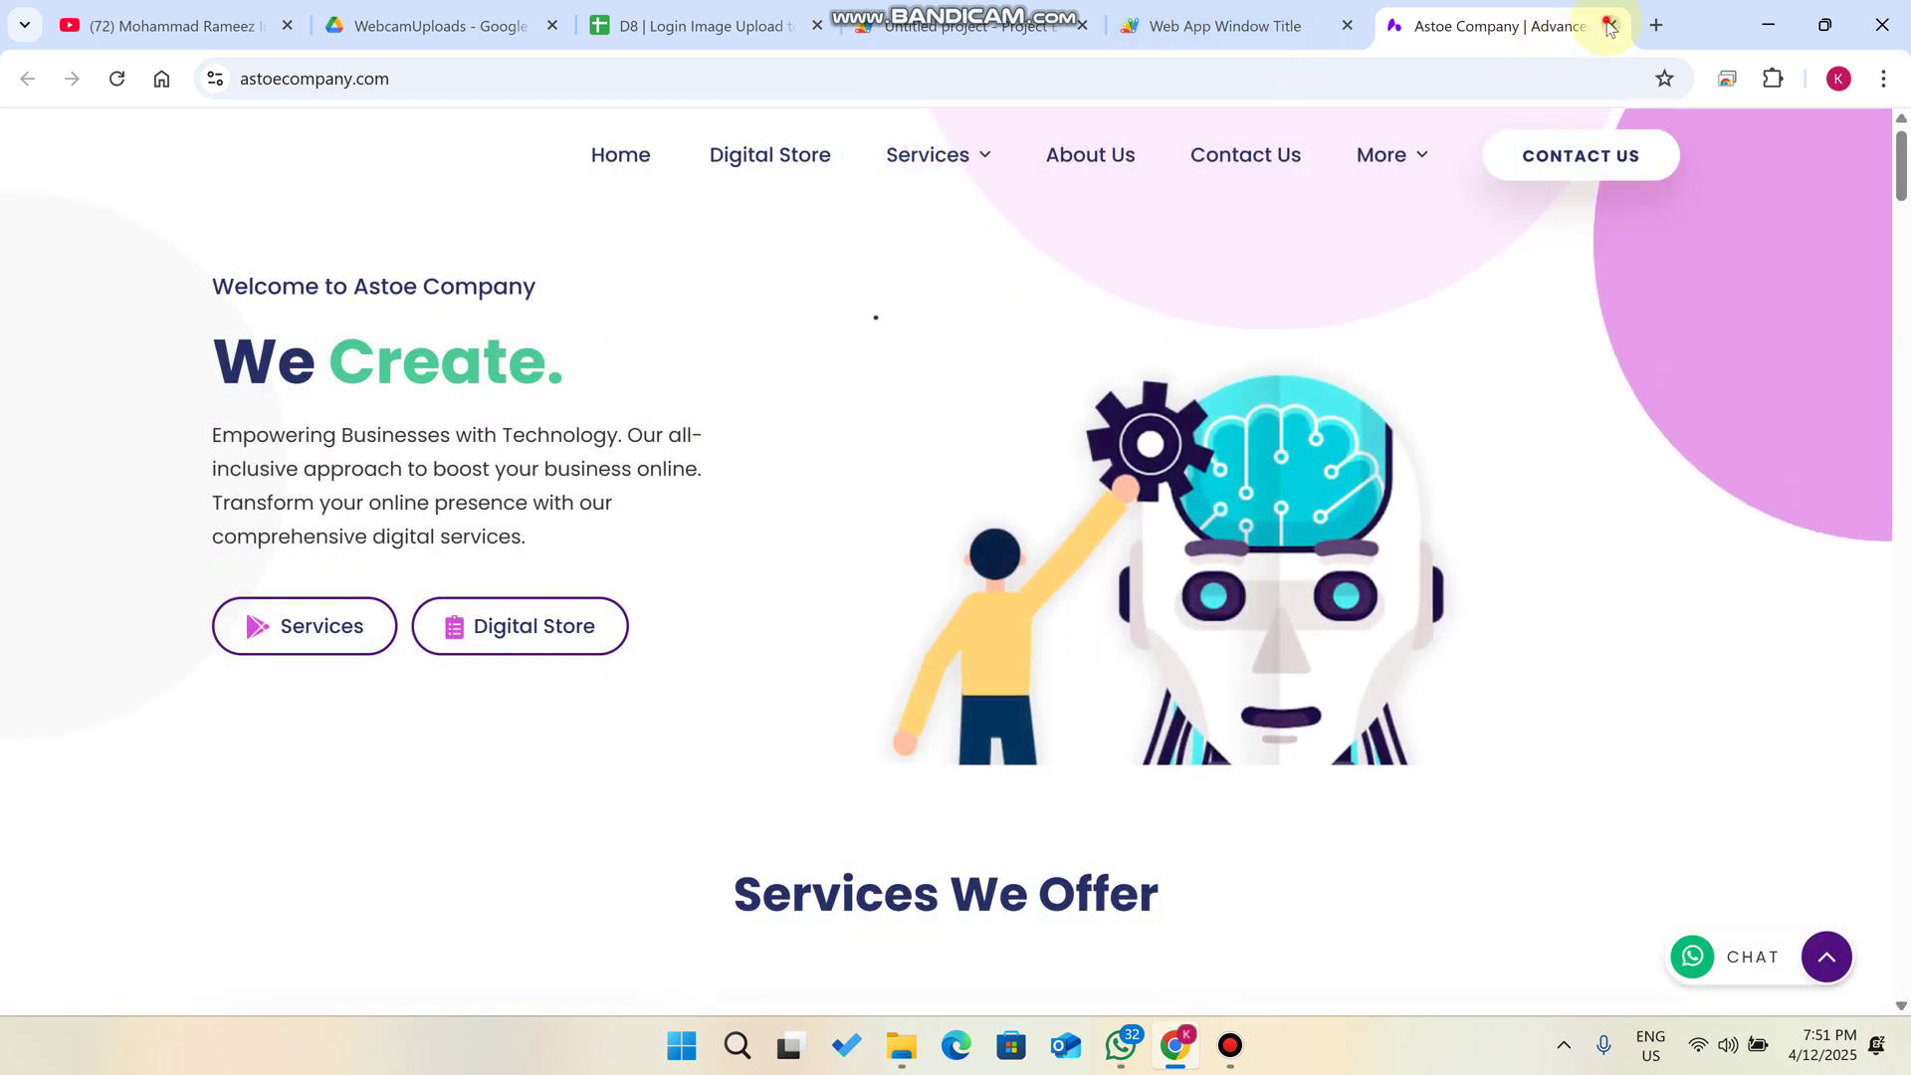
# - Close the Astoe Company page and switch to the YouTube channel tab
pyautogui.click(1609, 25)
pyautogui.scroll(-3, 1364, 414)
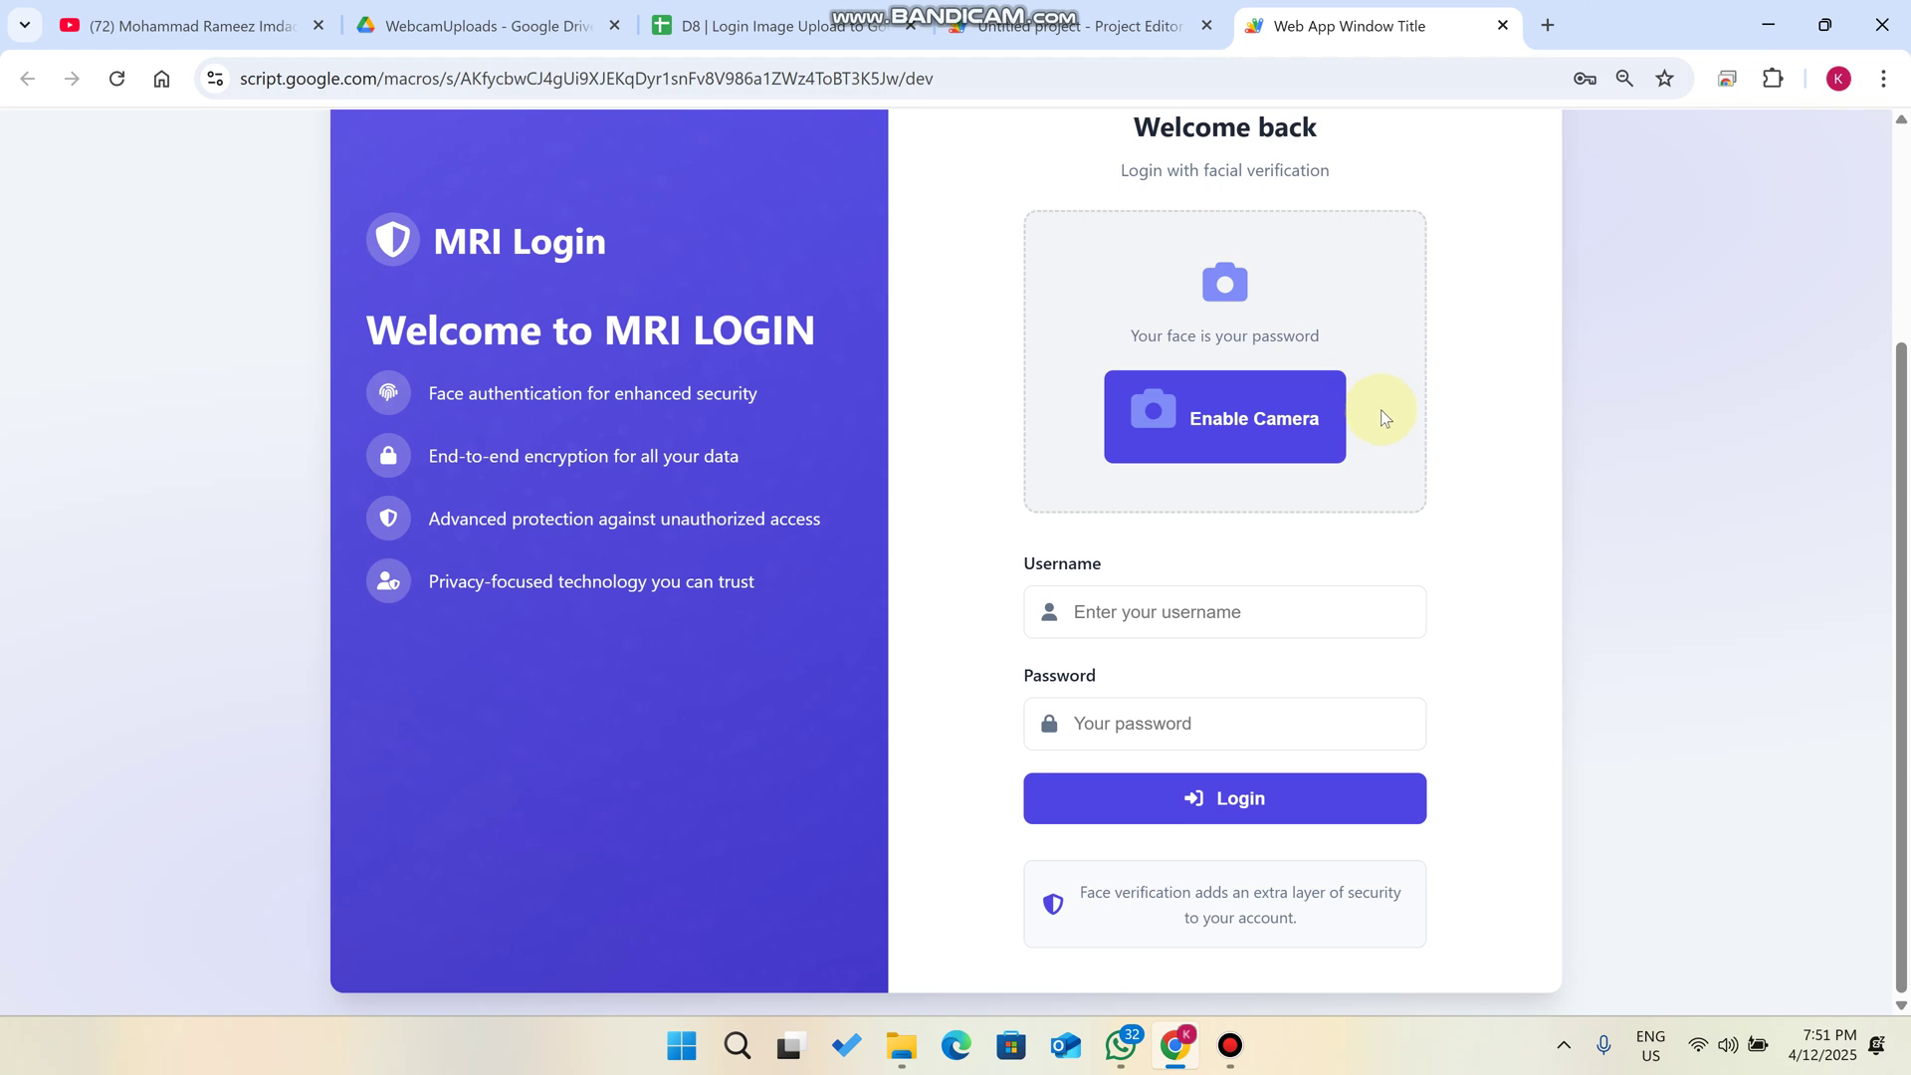
pyautogui.scroll(3, 1381, 406)
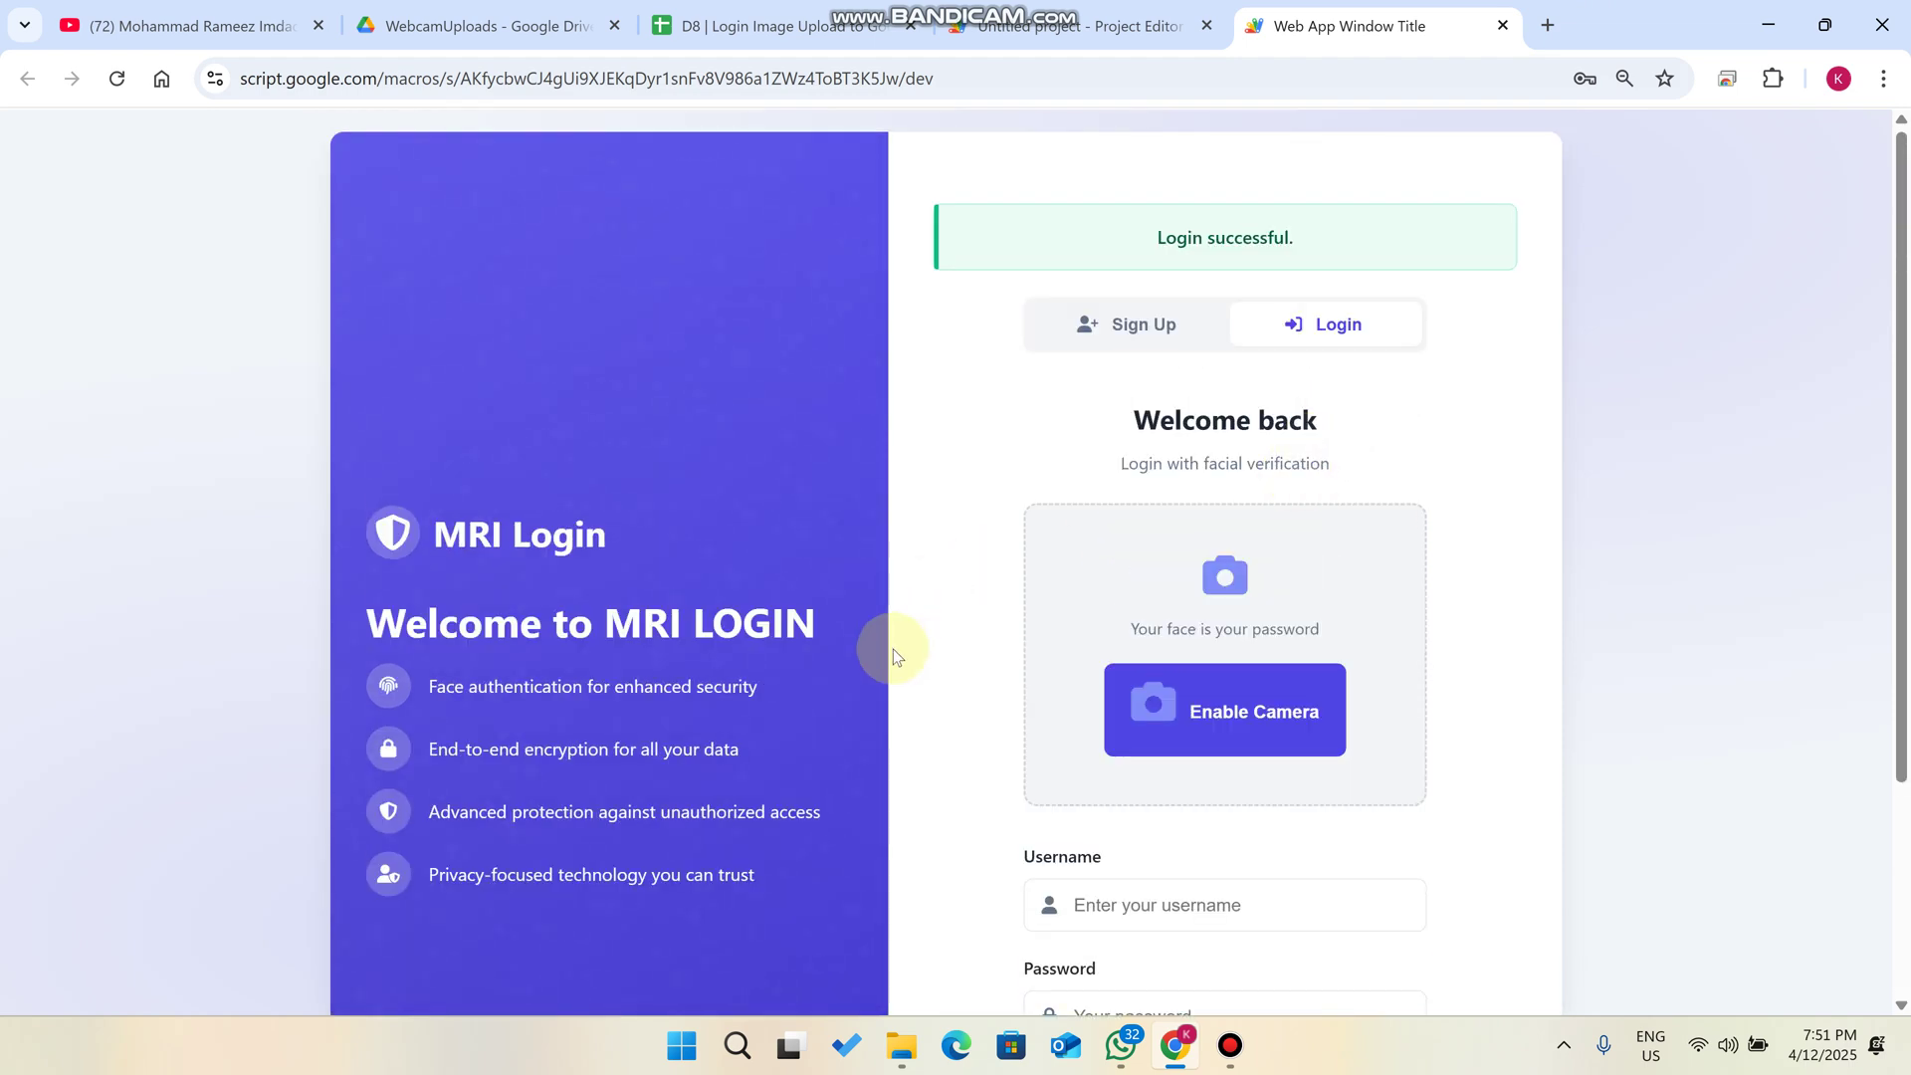
pyautogui.moveTo(1083, 8)
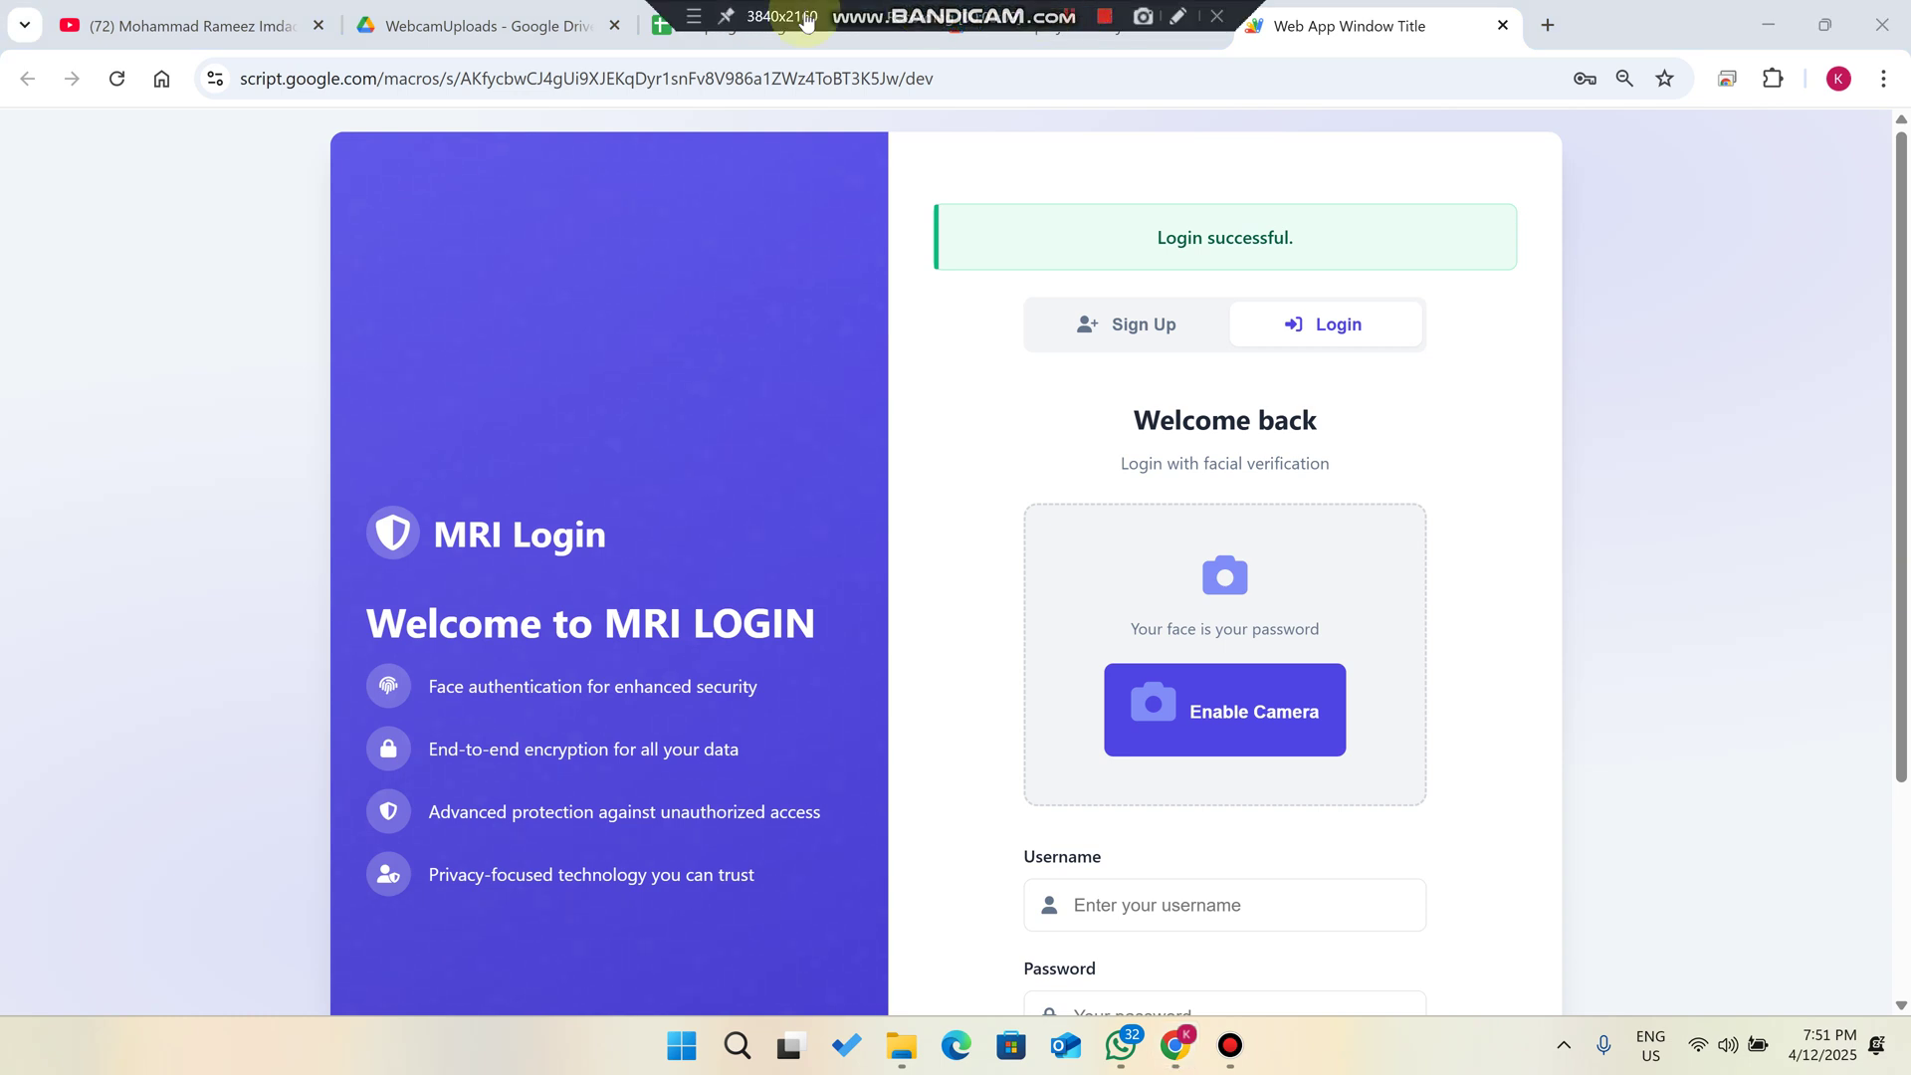
pyautogui.click(211, 24)
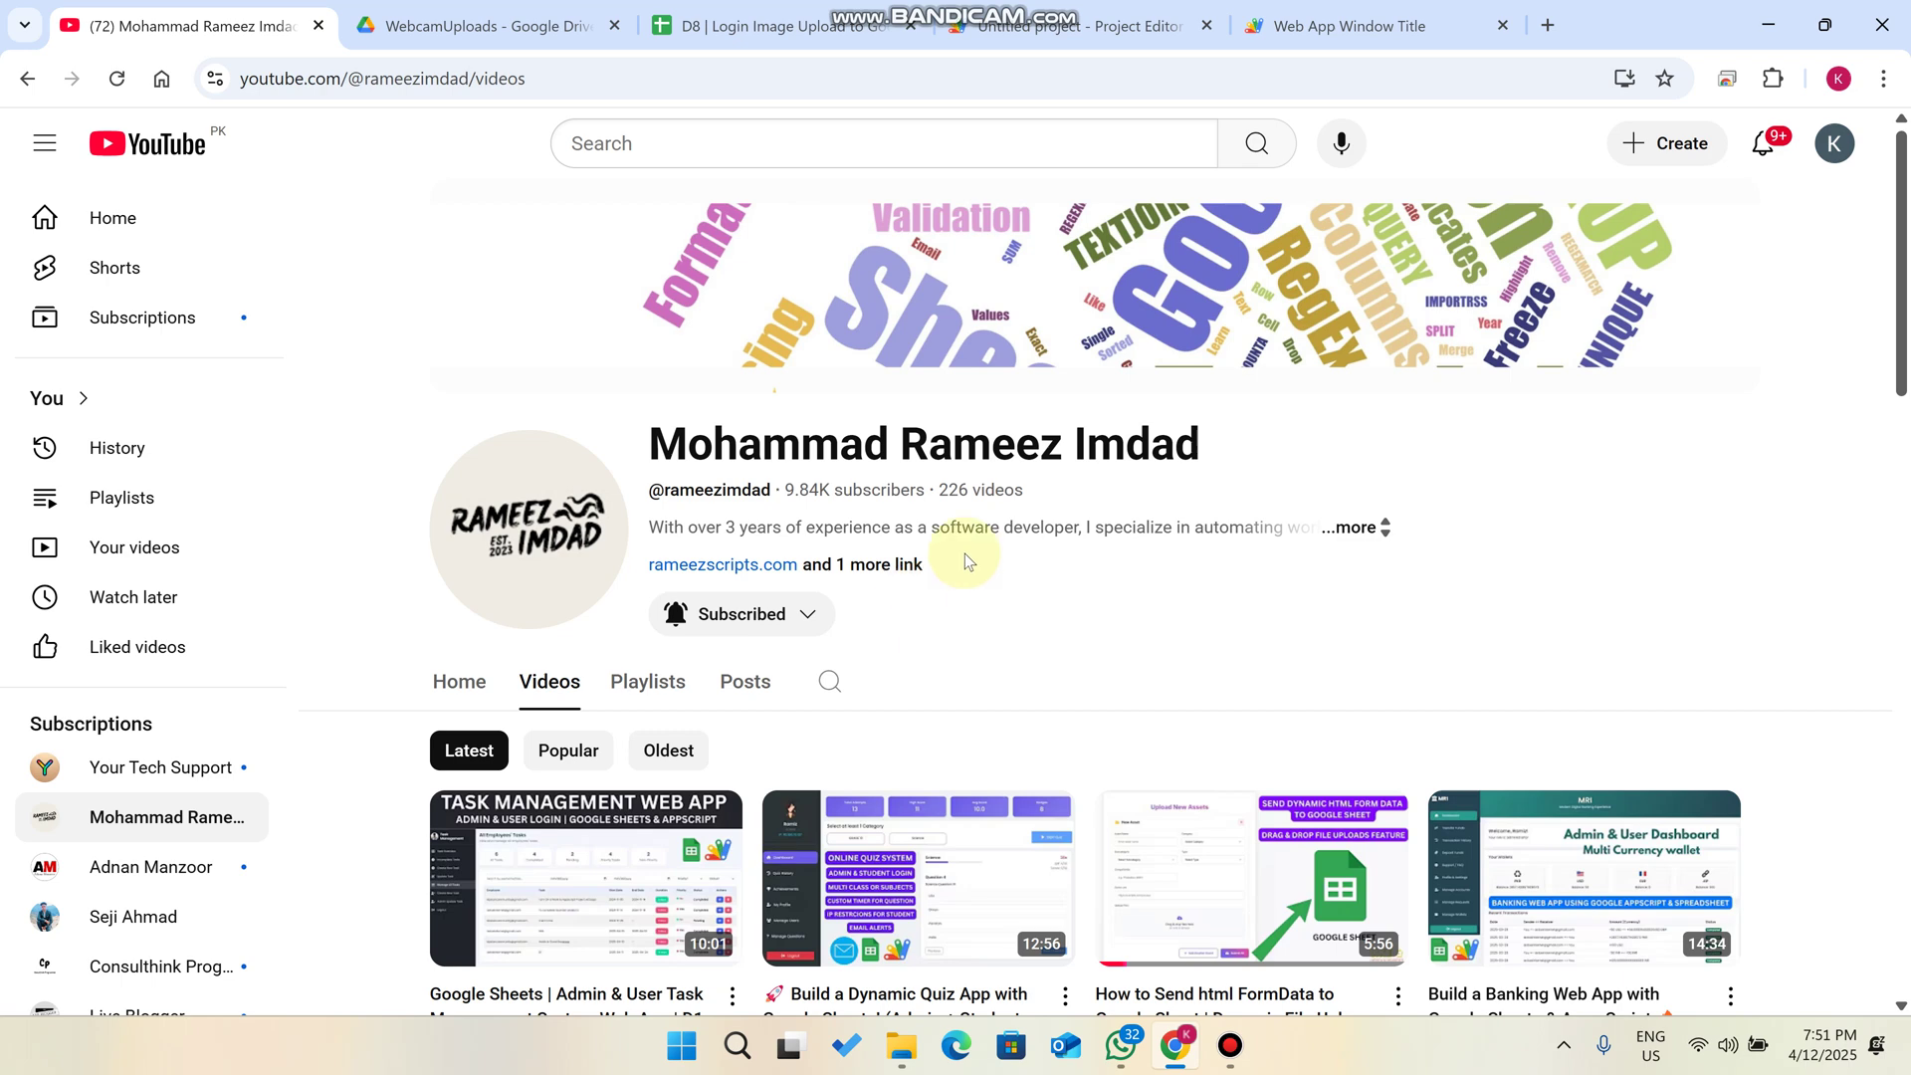
# - In the Apps Script Code.gs, highlight the SPREADSHEET_ID value and the WebcamUploads folder name
pyautogui.click(786, 25)
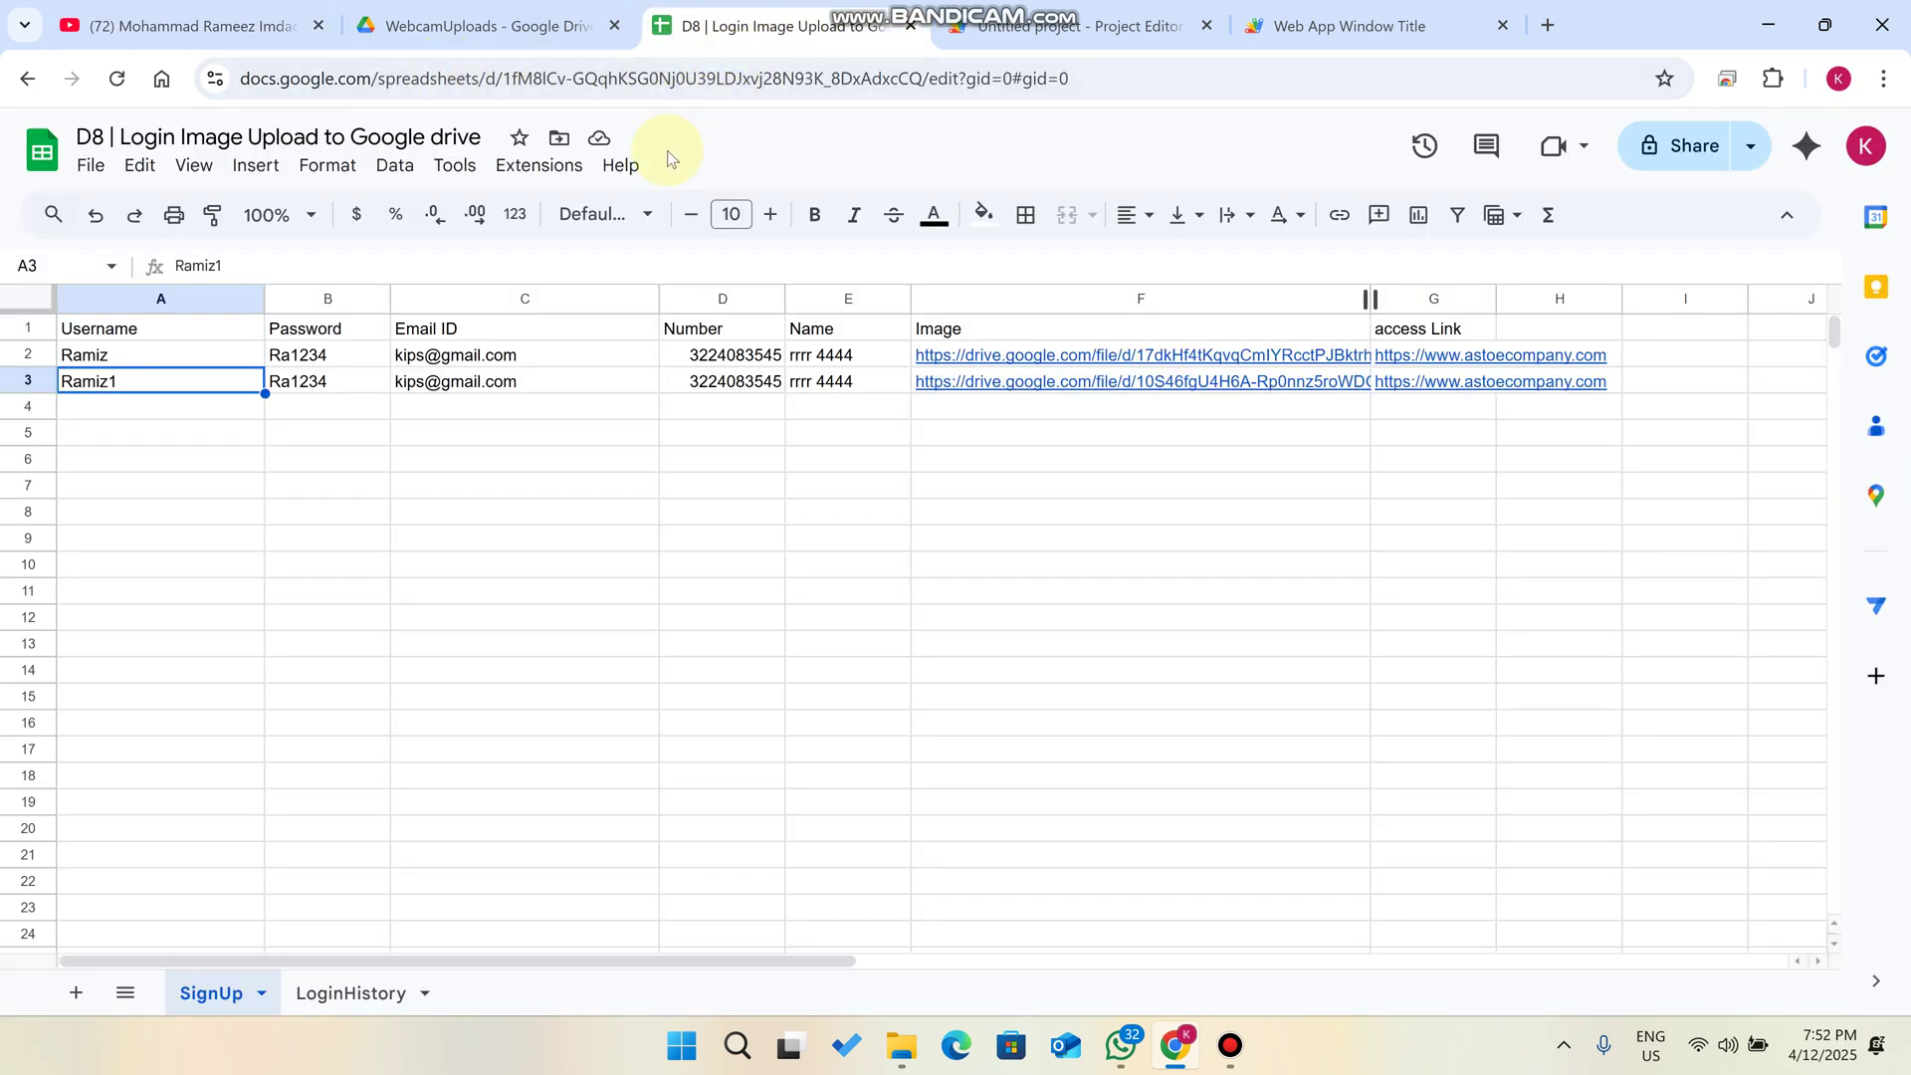
pyautogui.click(1075, 25)
pyautogui.click(1289, 858)
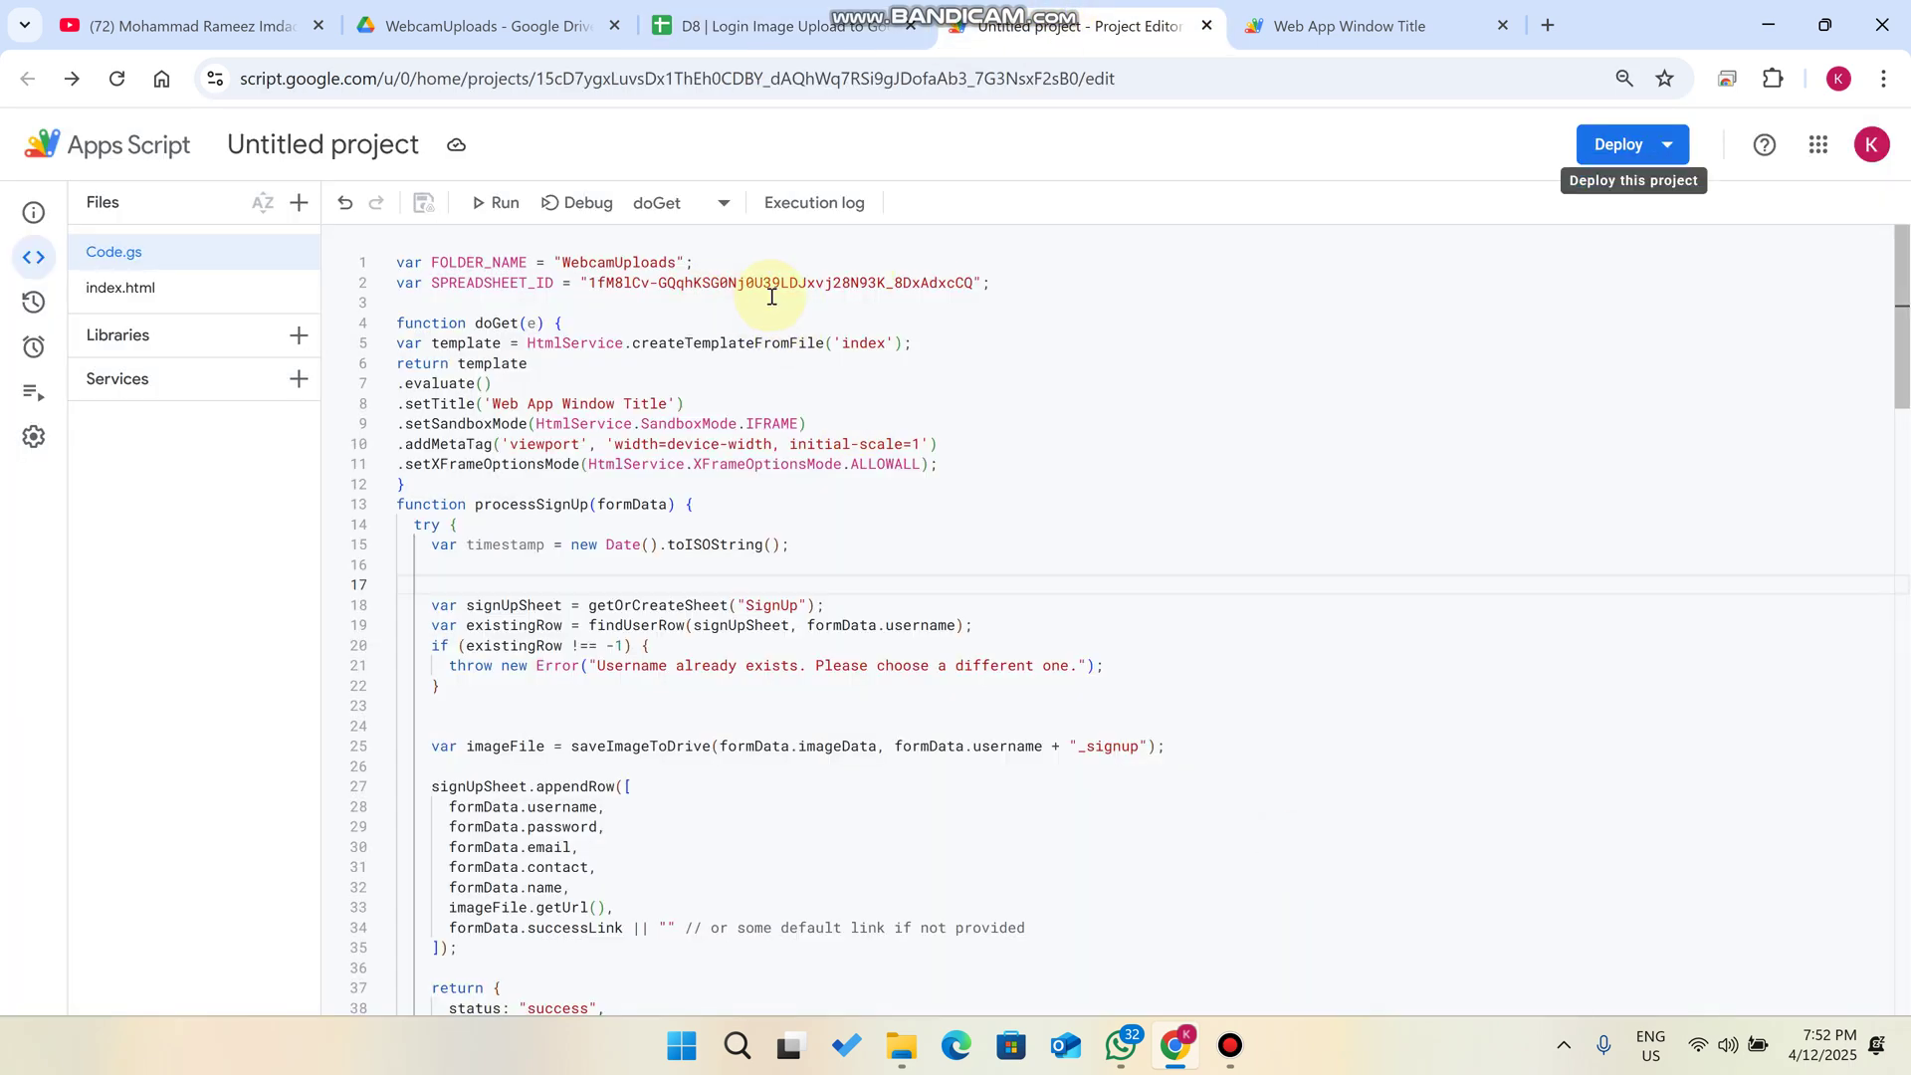
pyautogui.moveTo(974, 282); pyautogui.dragTo(590, 282)
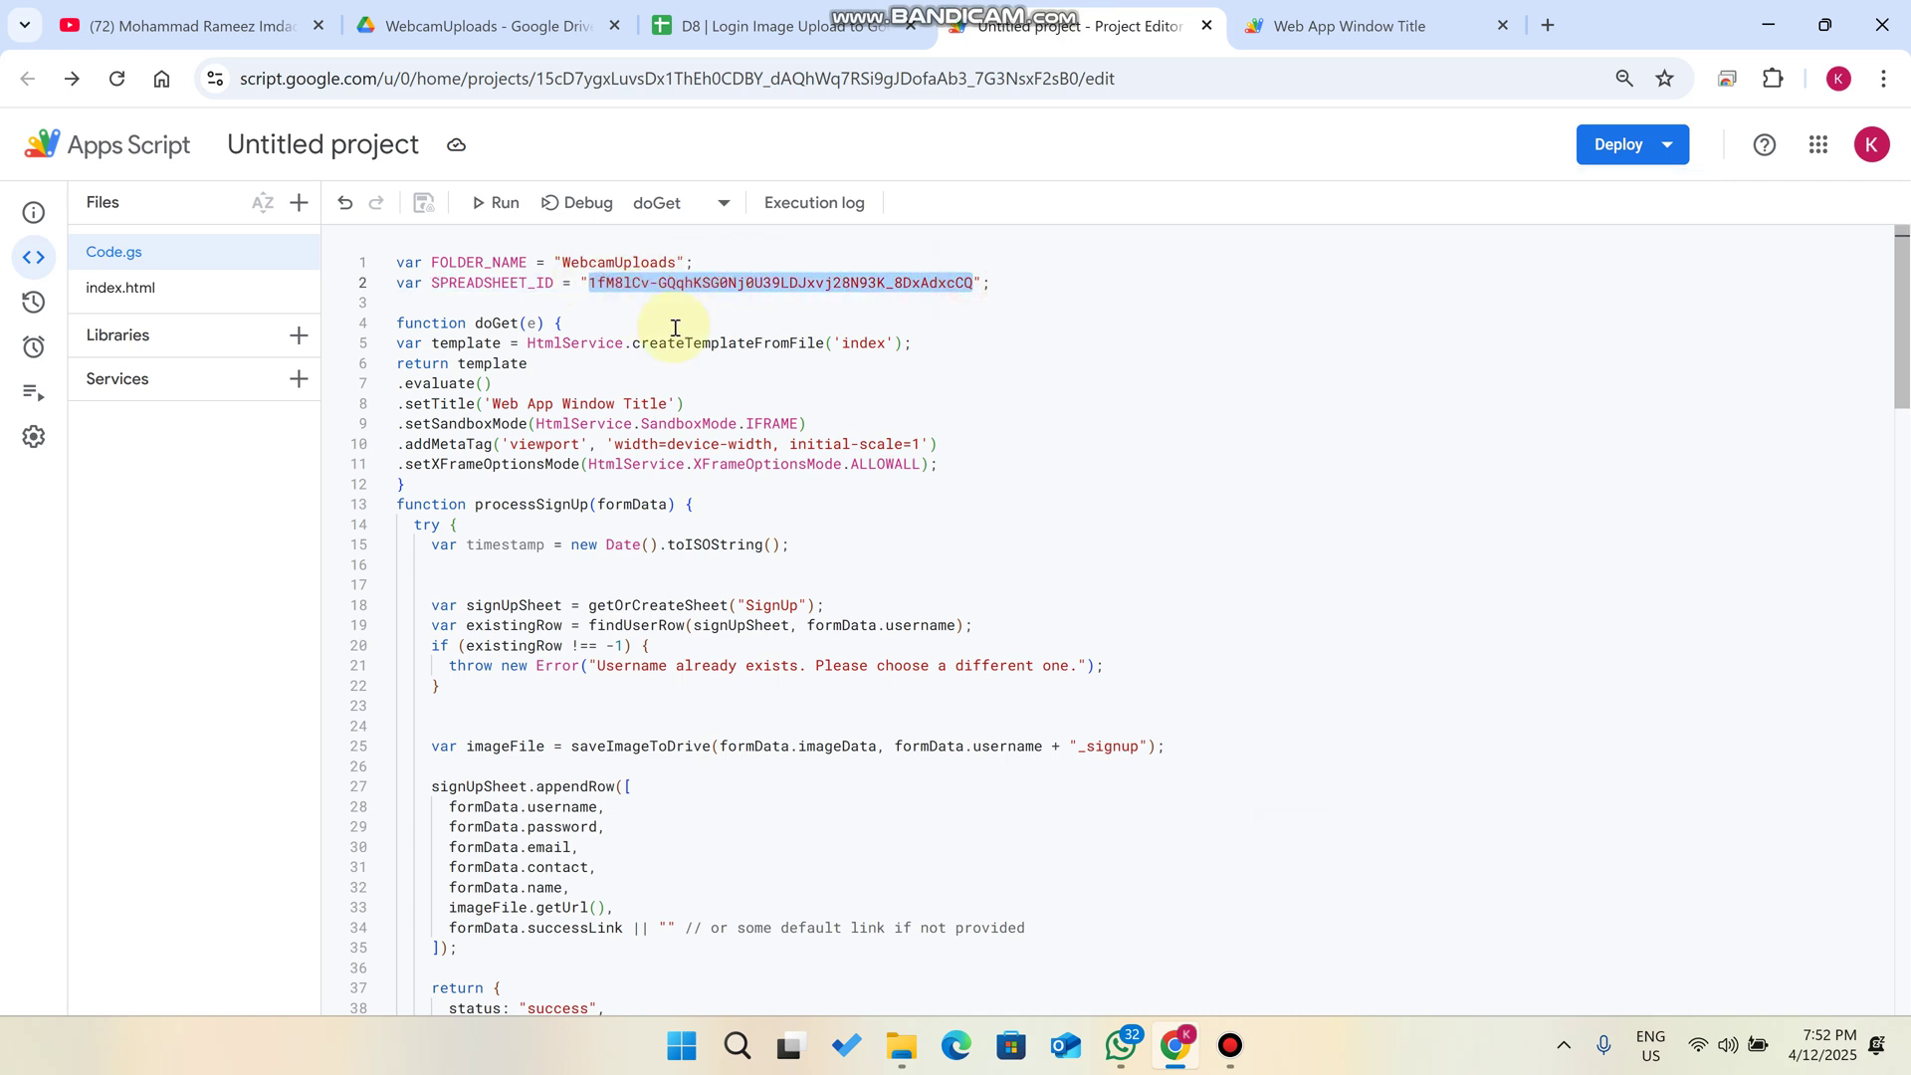
pyautogui.moveTo(679, 262); pyautogui.dragTo(569, 261)
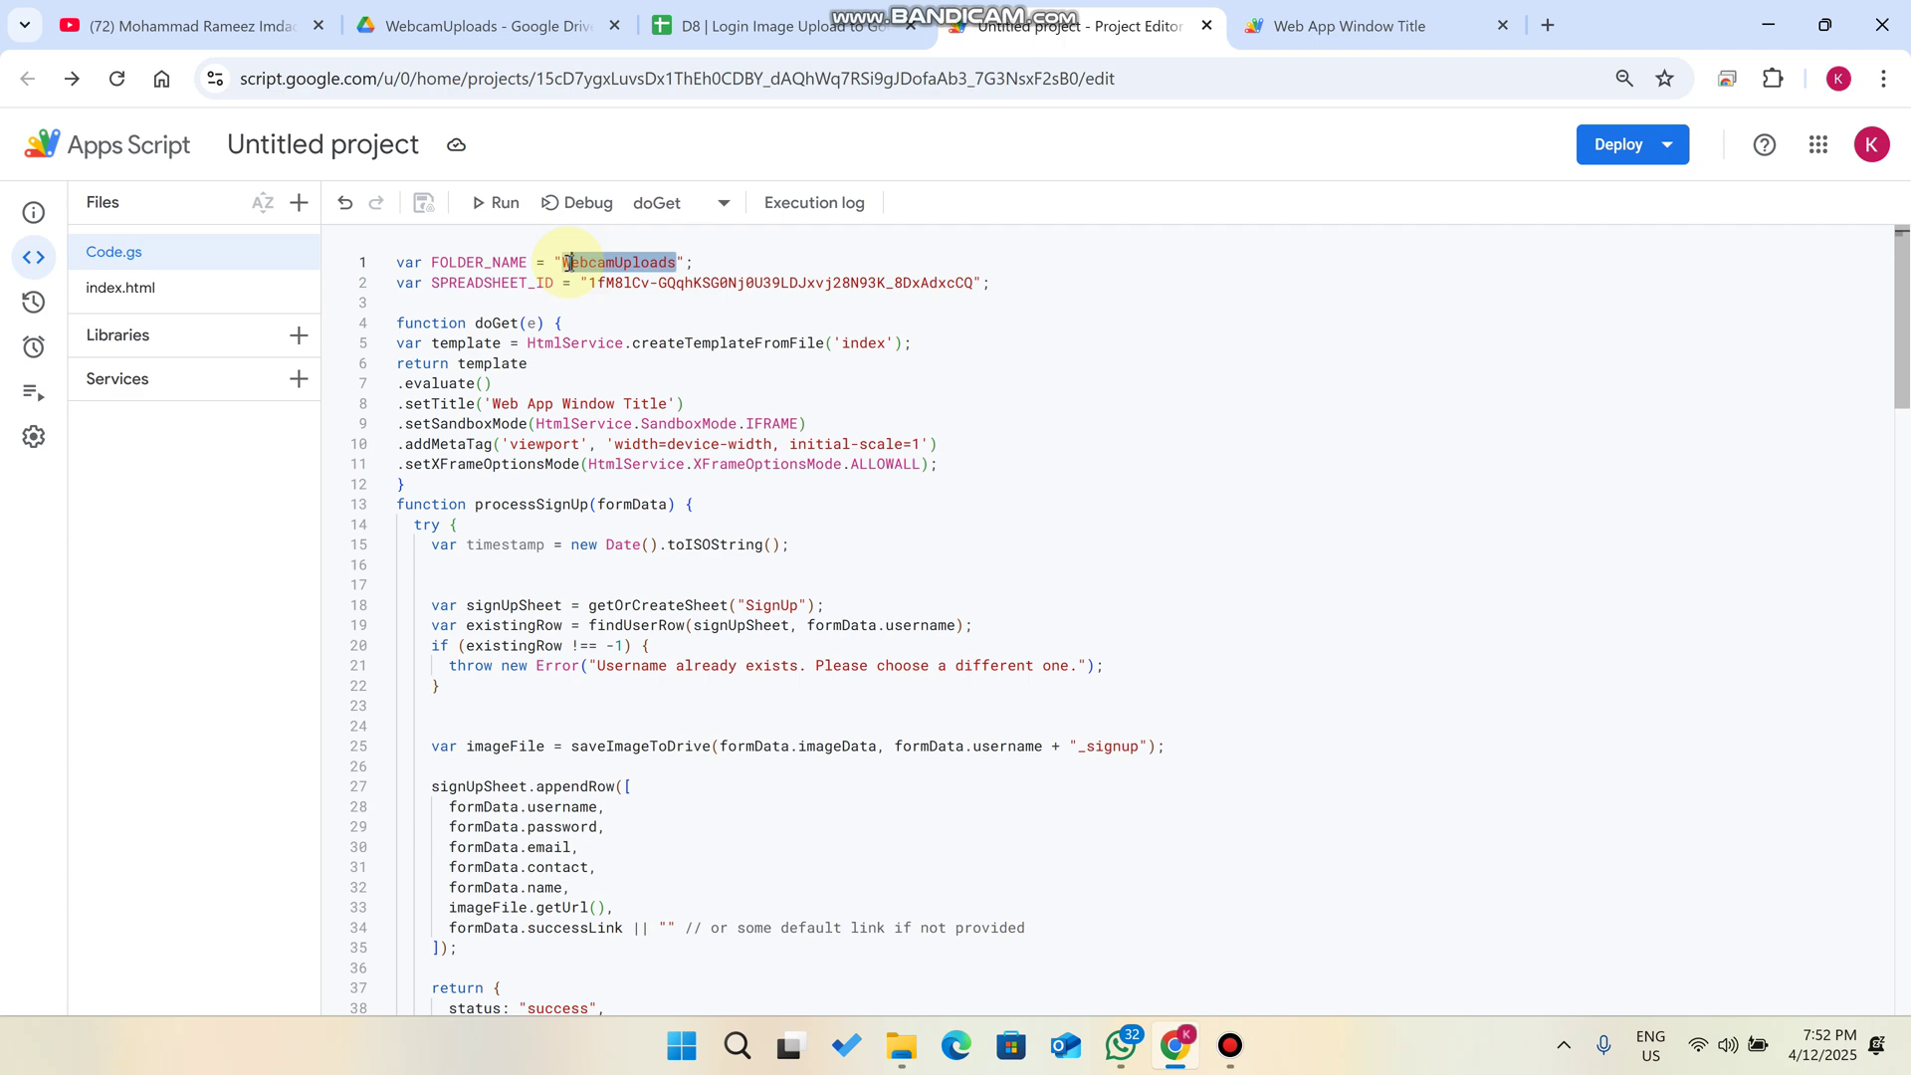
# - Copy the D8 login spreadsheet into My Drive as 'Copy of D8 | Login Image Upload to Google drive'
pyautogui.click(682, 12)
pyautogui.click(92, 165)
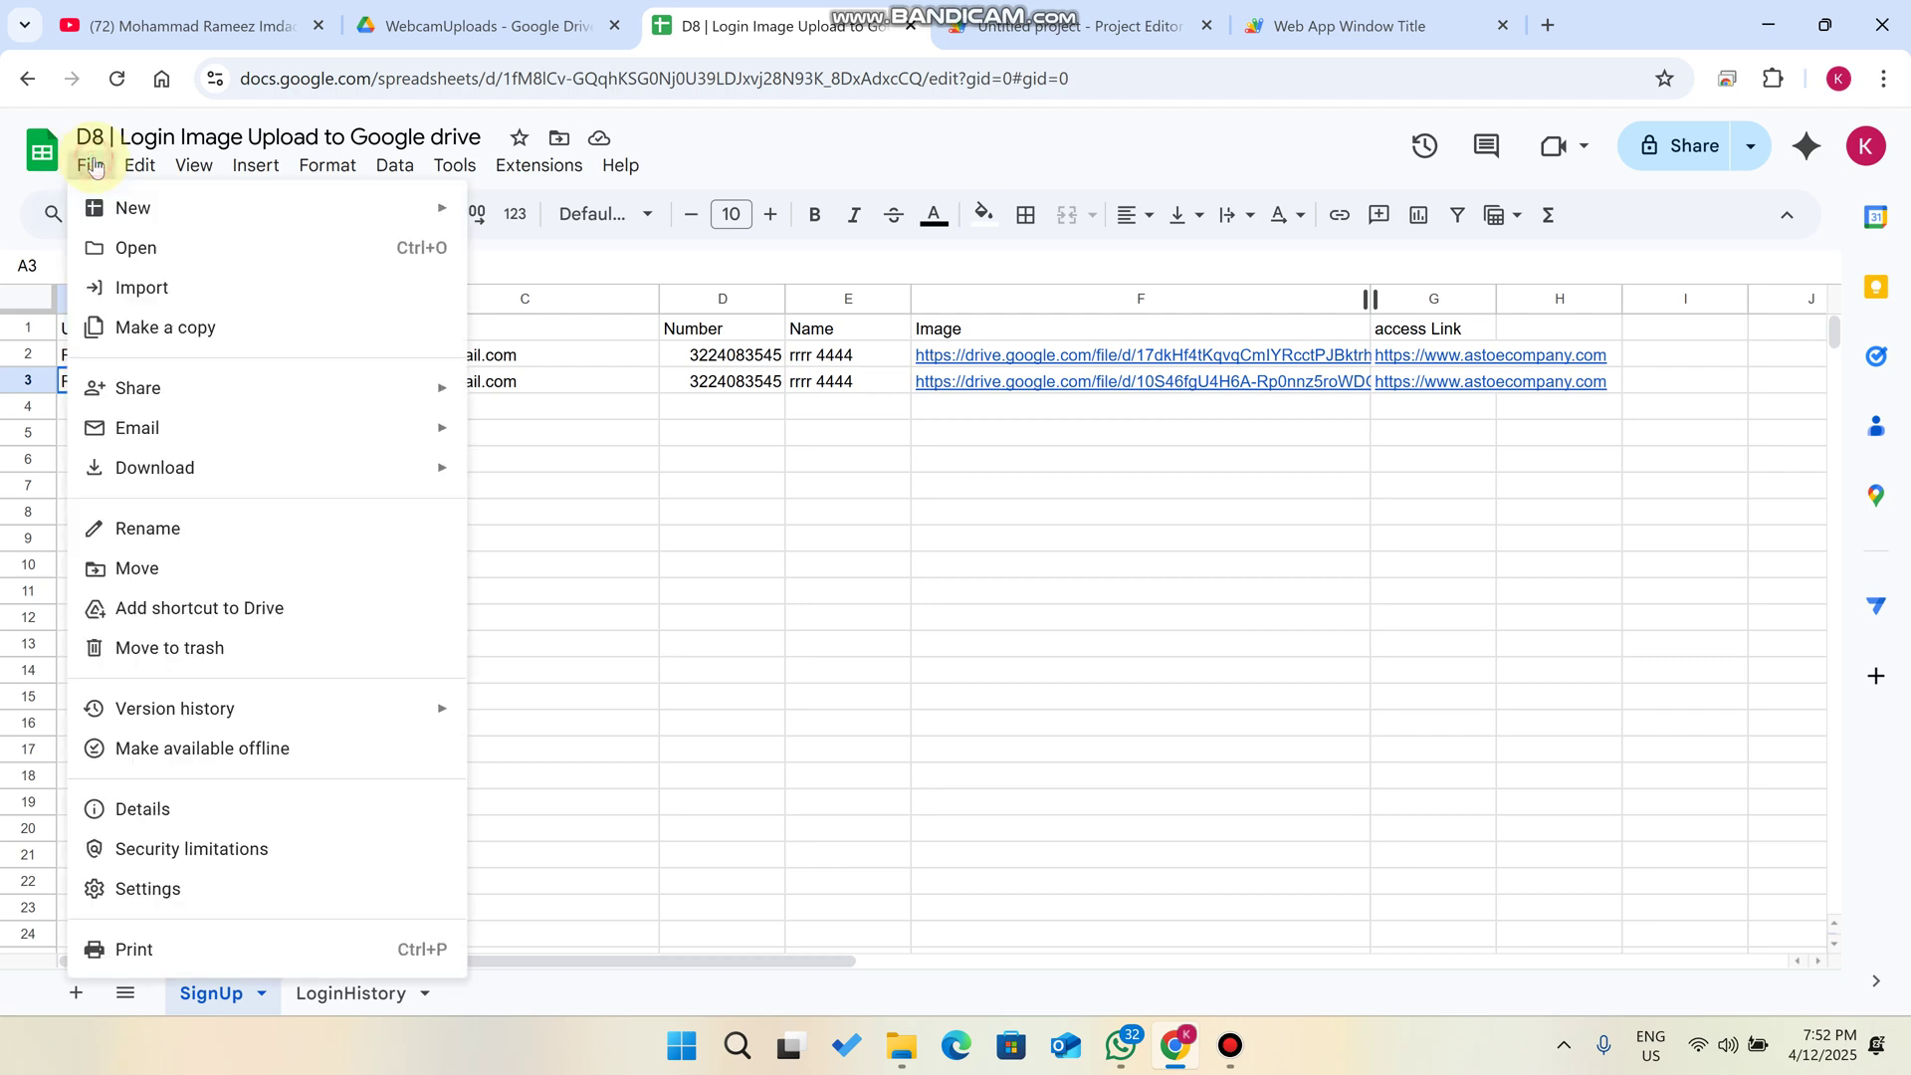
pyautogui.click(165, 328)
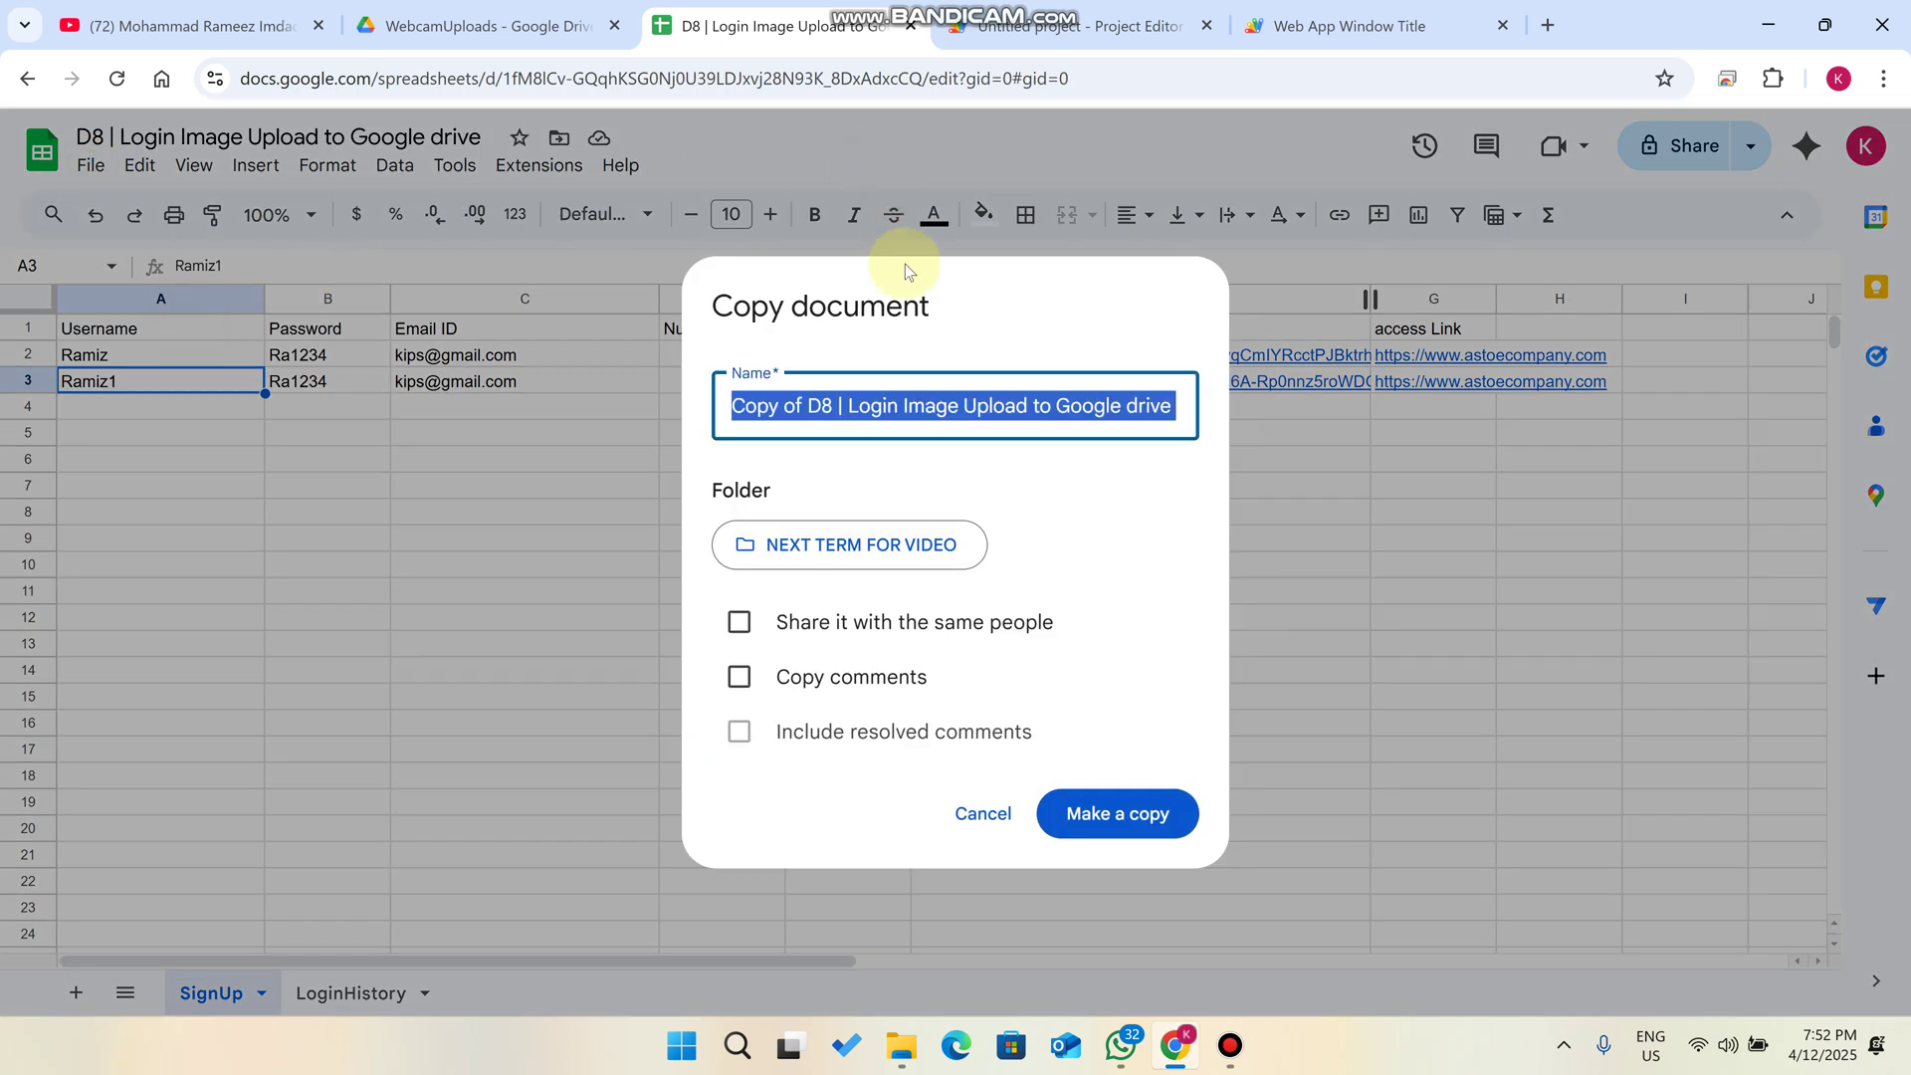
pyautogui.click(908, 644)
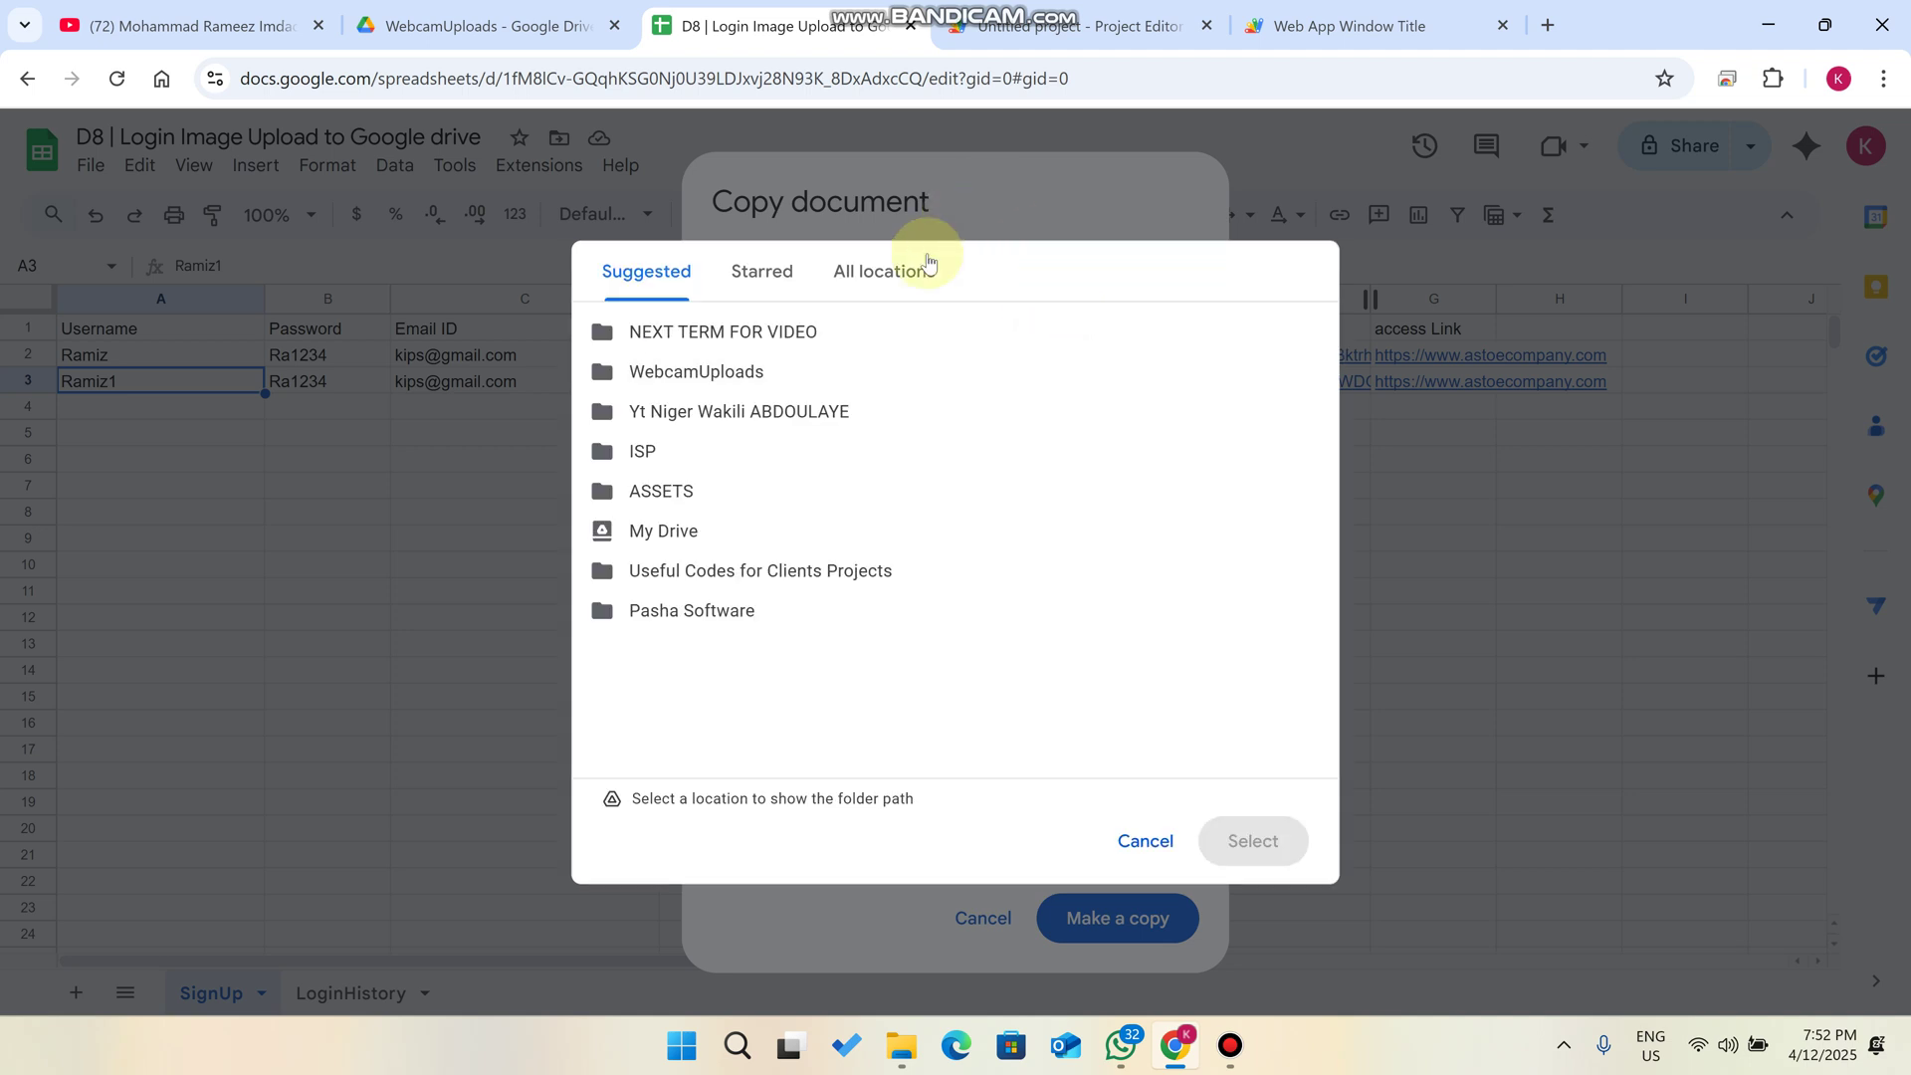
pyautogui.click(927, 263)
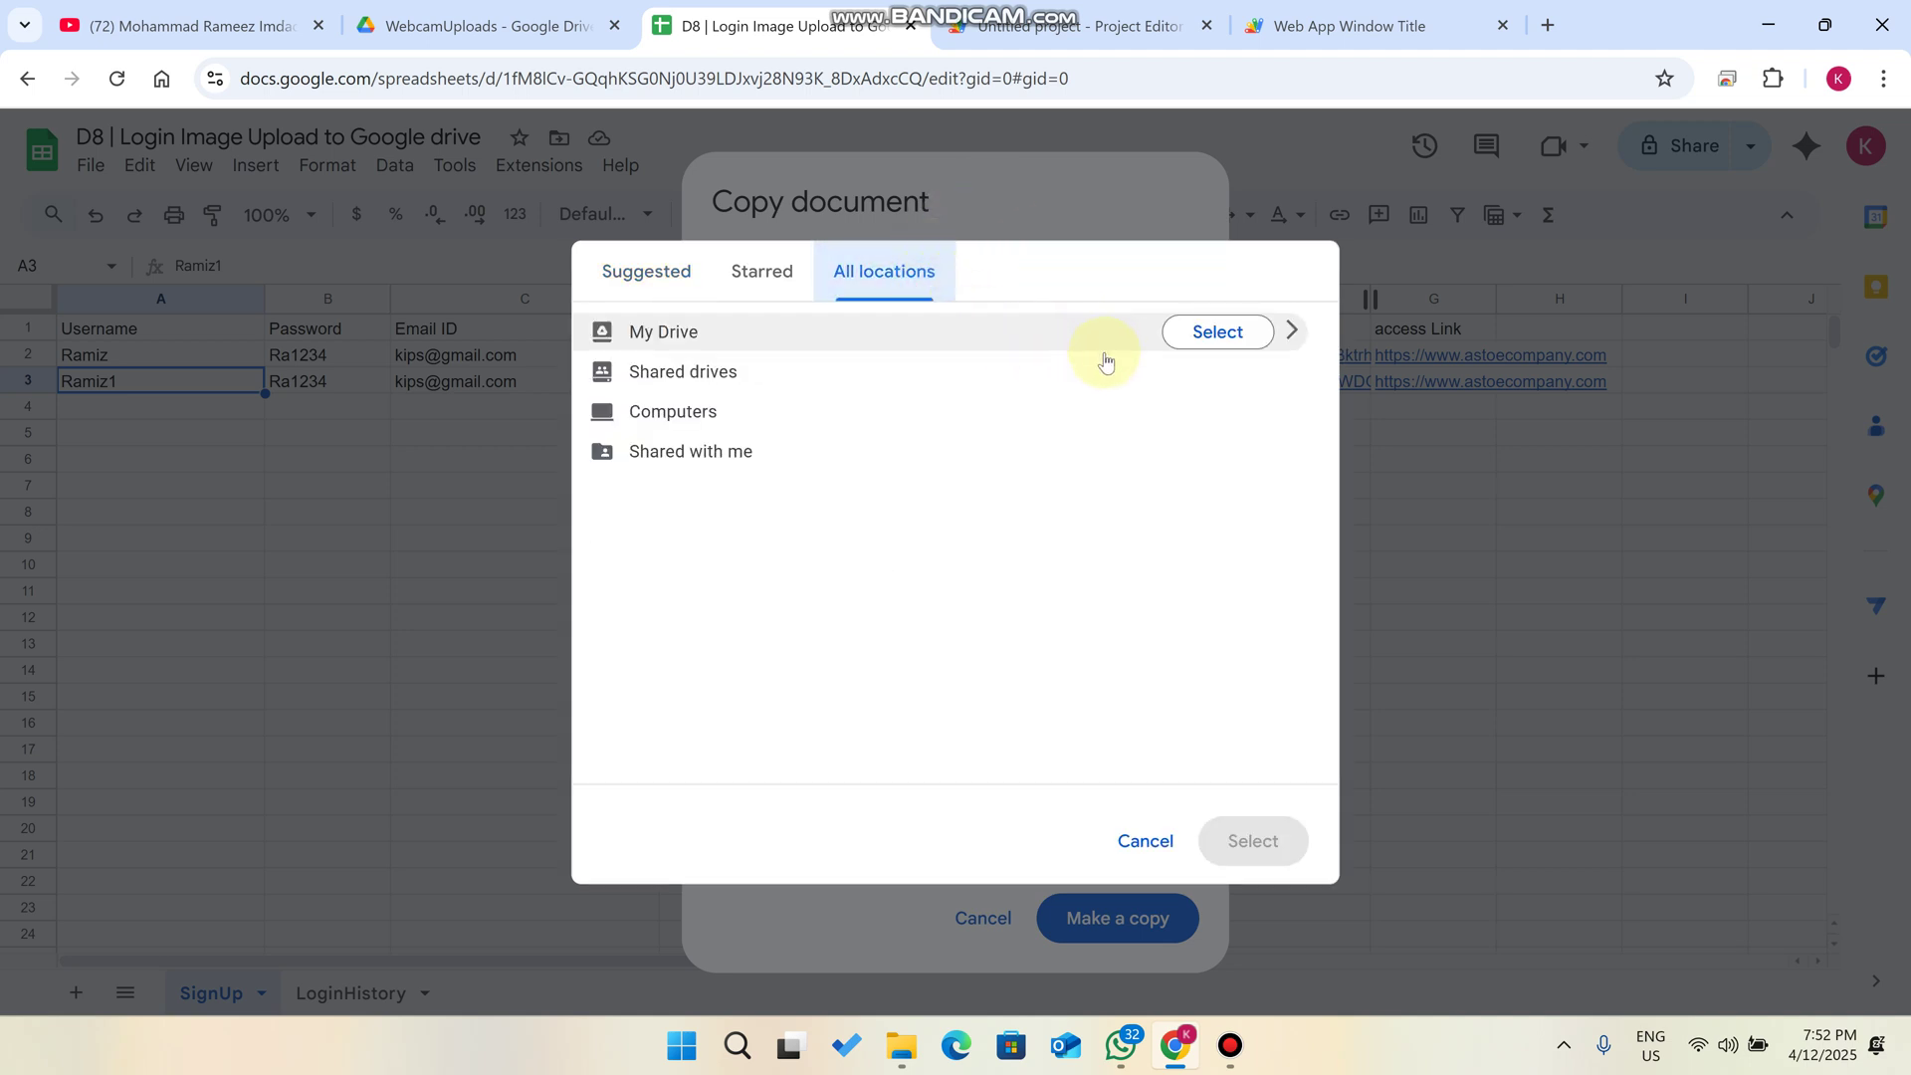
pyautogui.click(1215, 333)
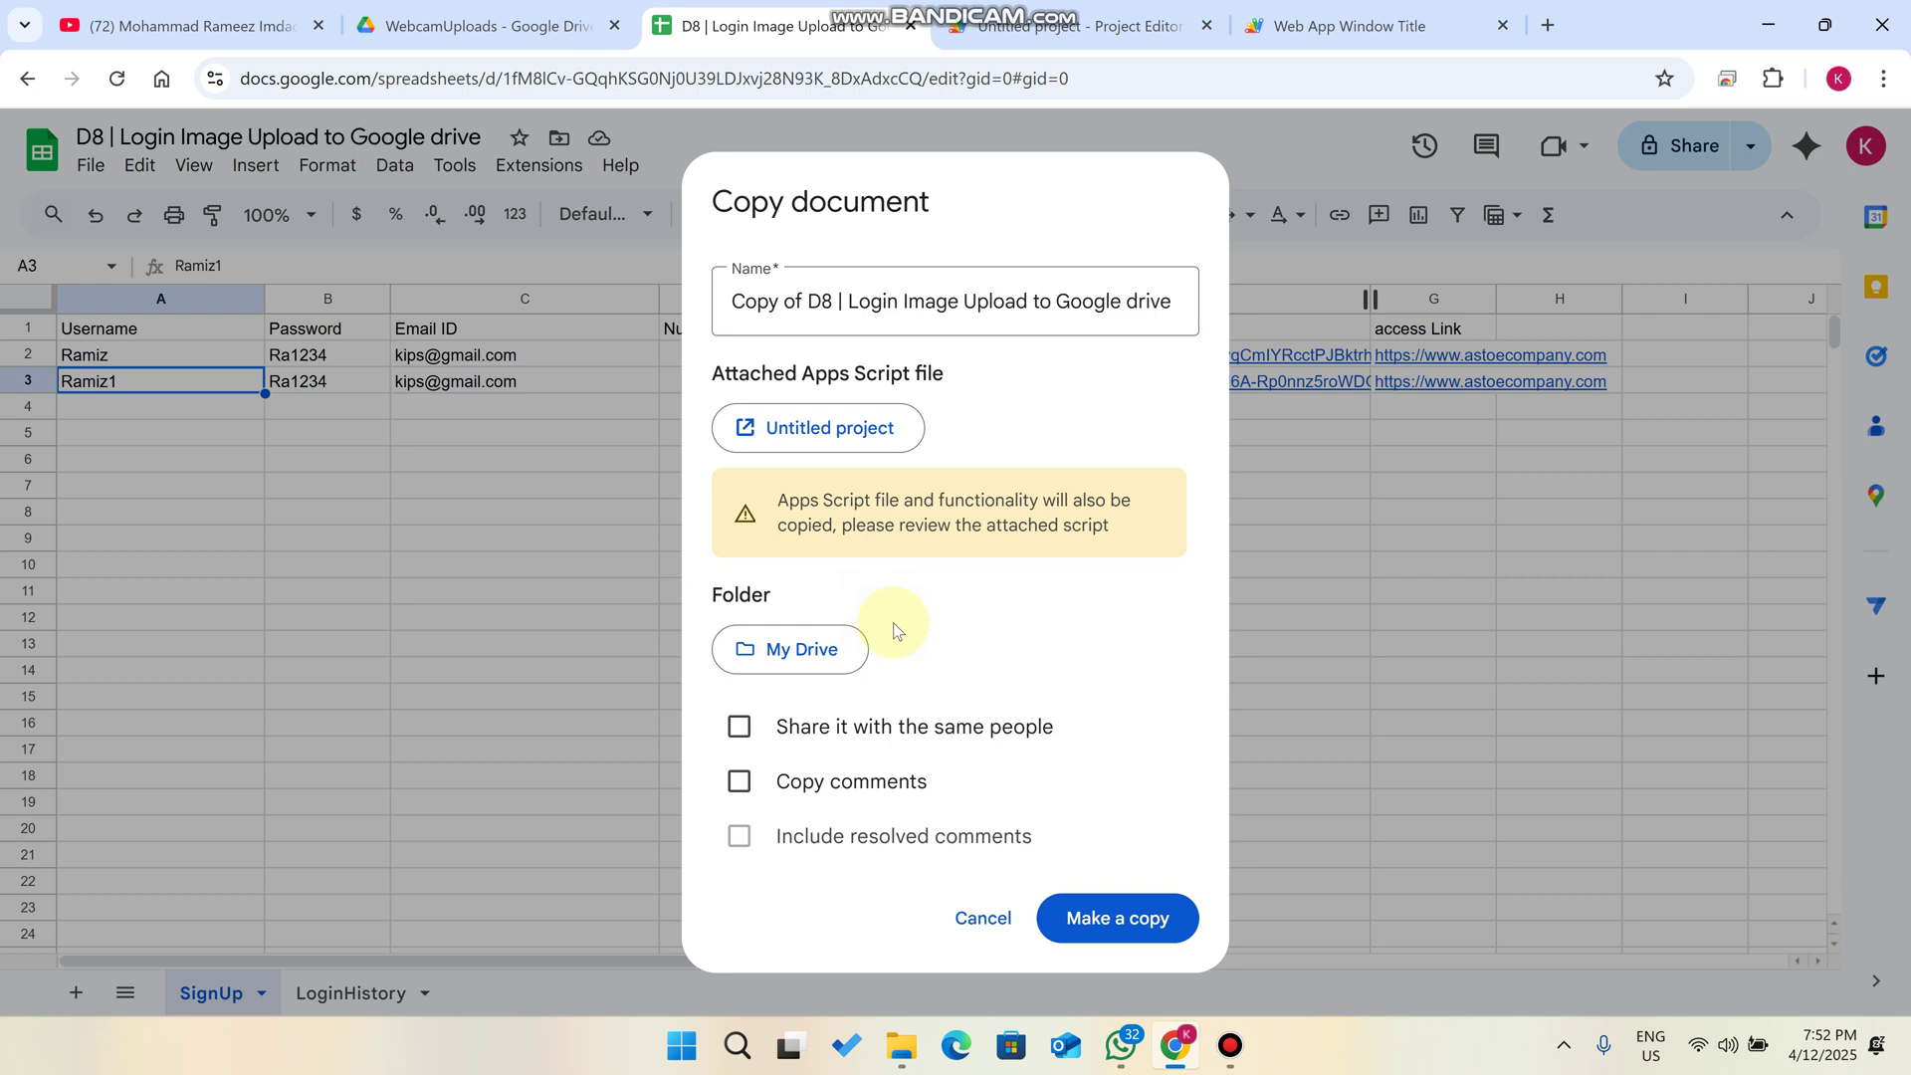
pyautogui.click(1117, 923)
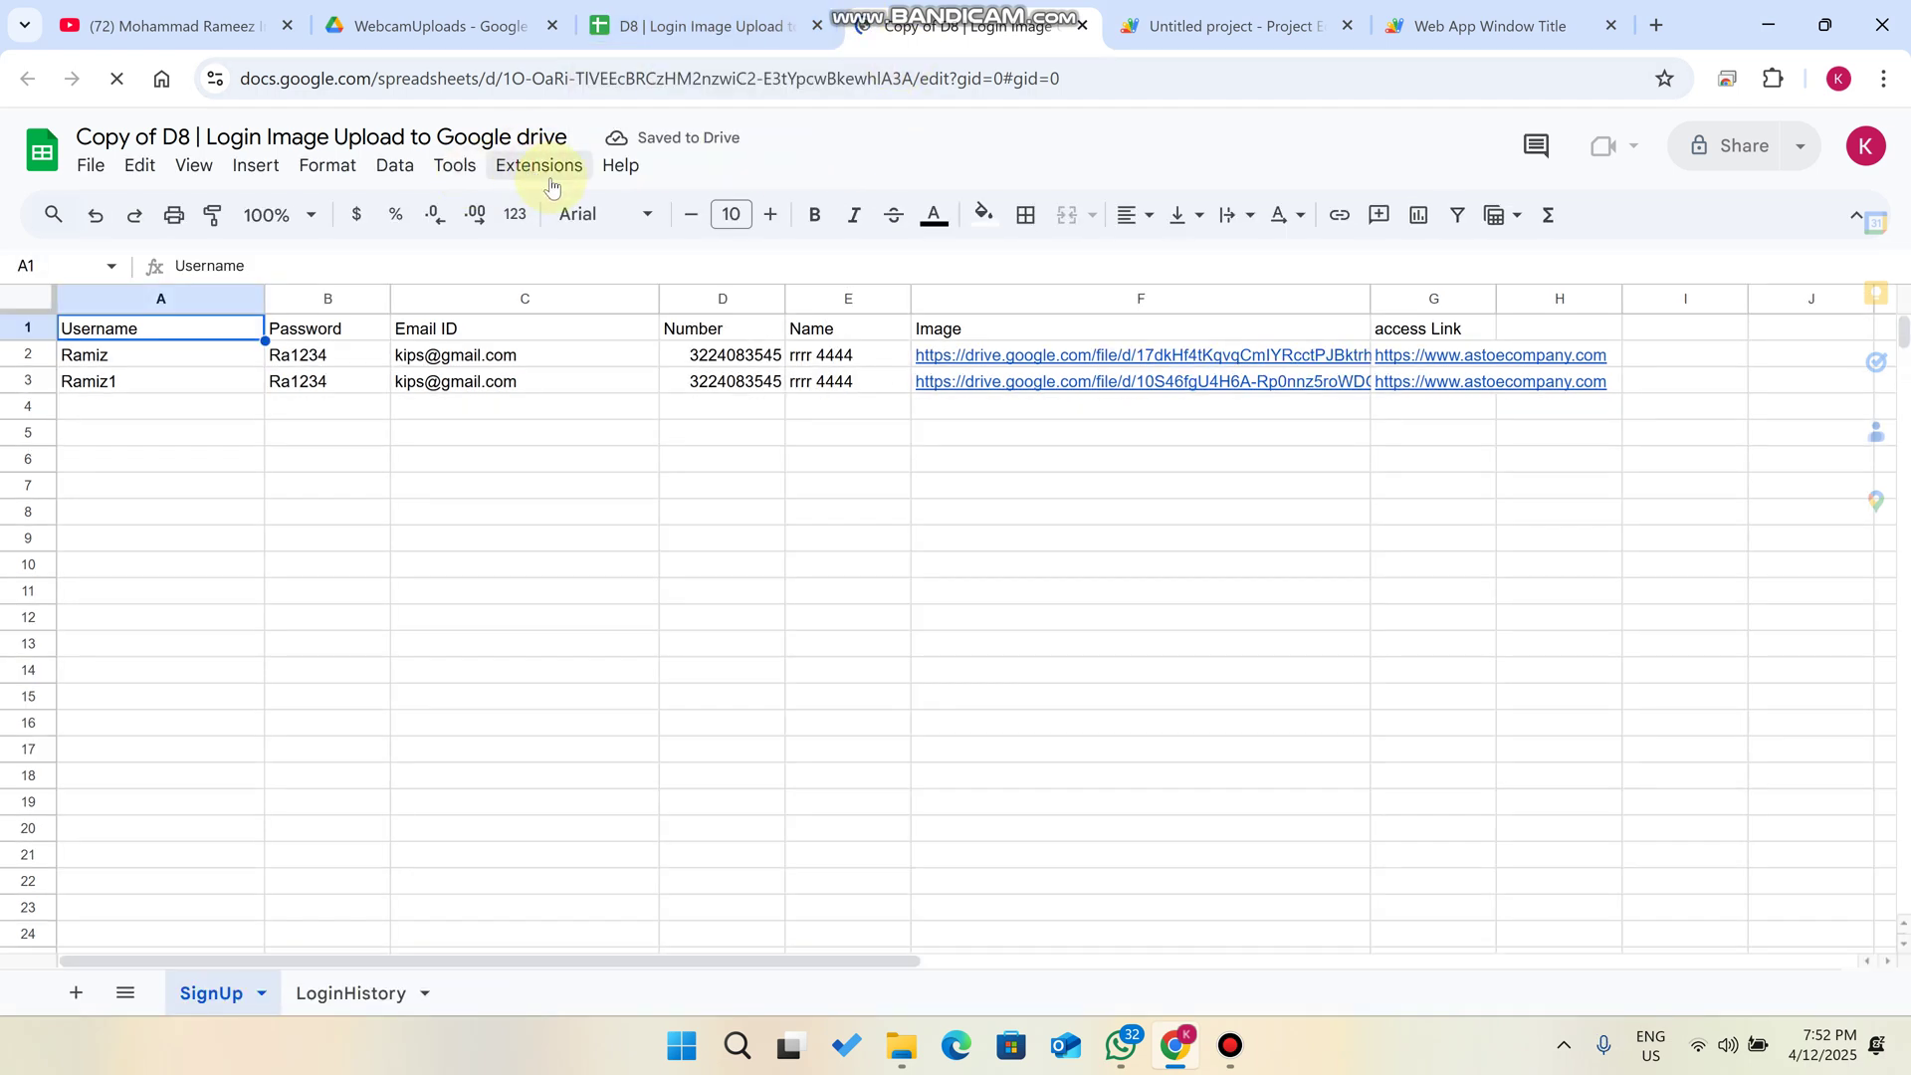
# - Open the copy's Apps Script project, then copy the new spreadsheet ID from the sheet's URL
pyautogui.click(531, 171)
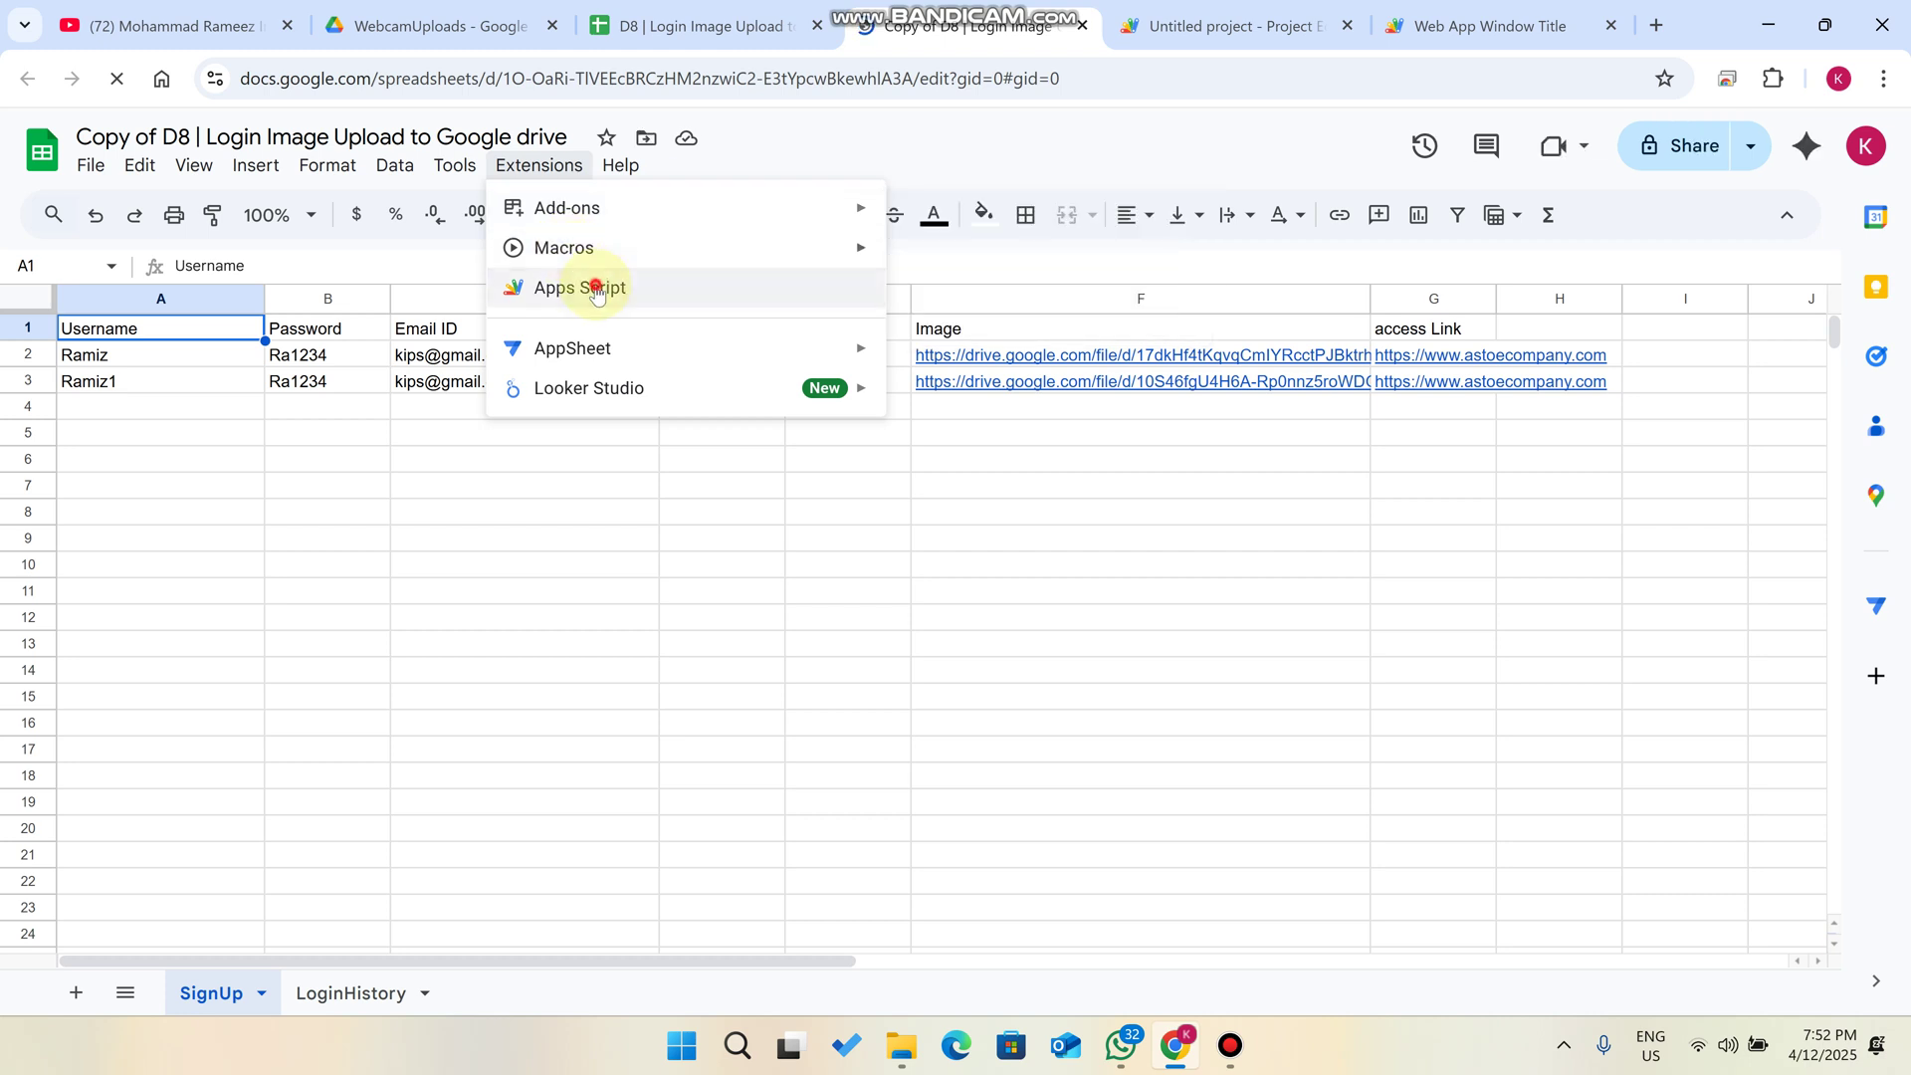
pyautogui.click(597, 288)
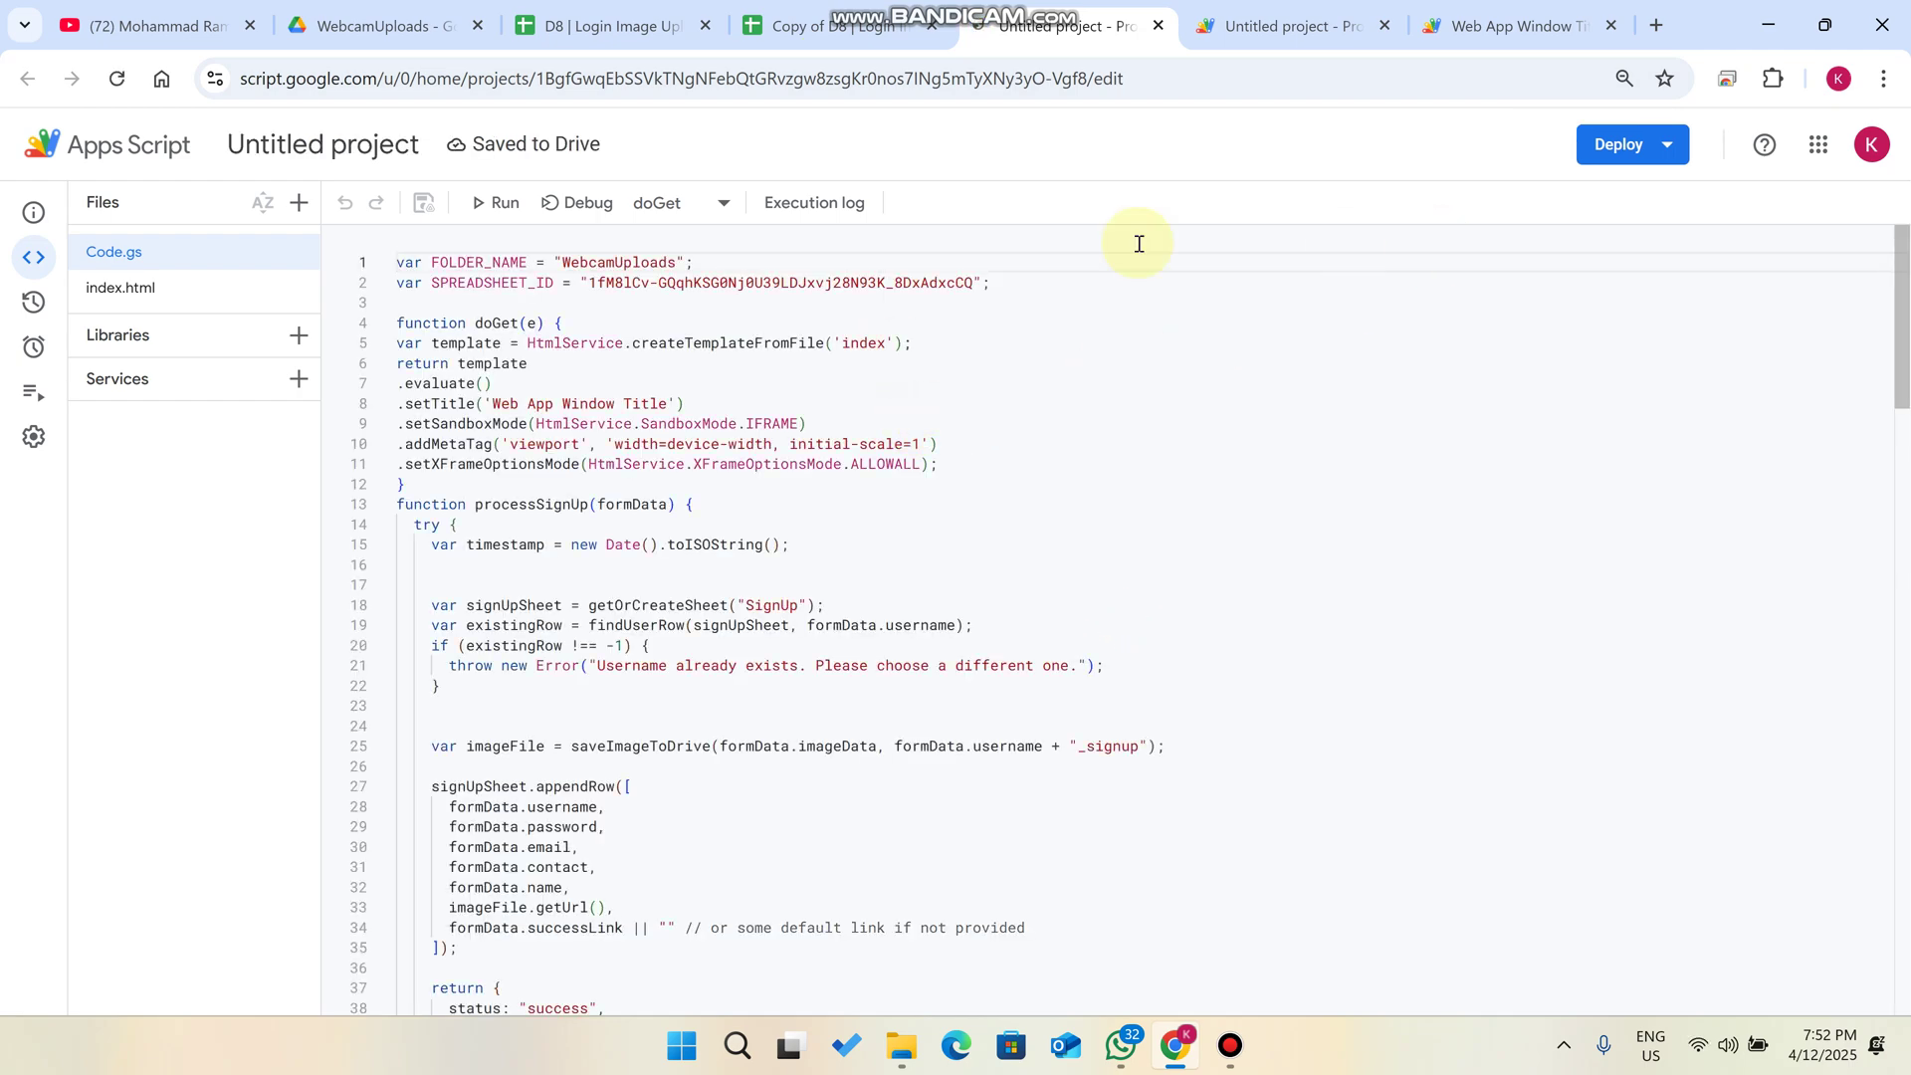
pyautogui.click(786, 26)
pyautogui.click(665, 79)
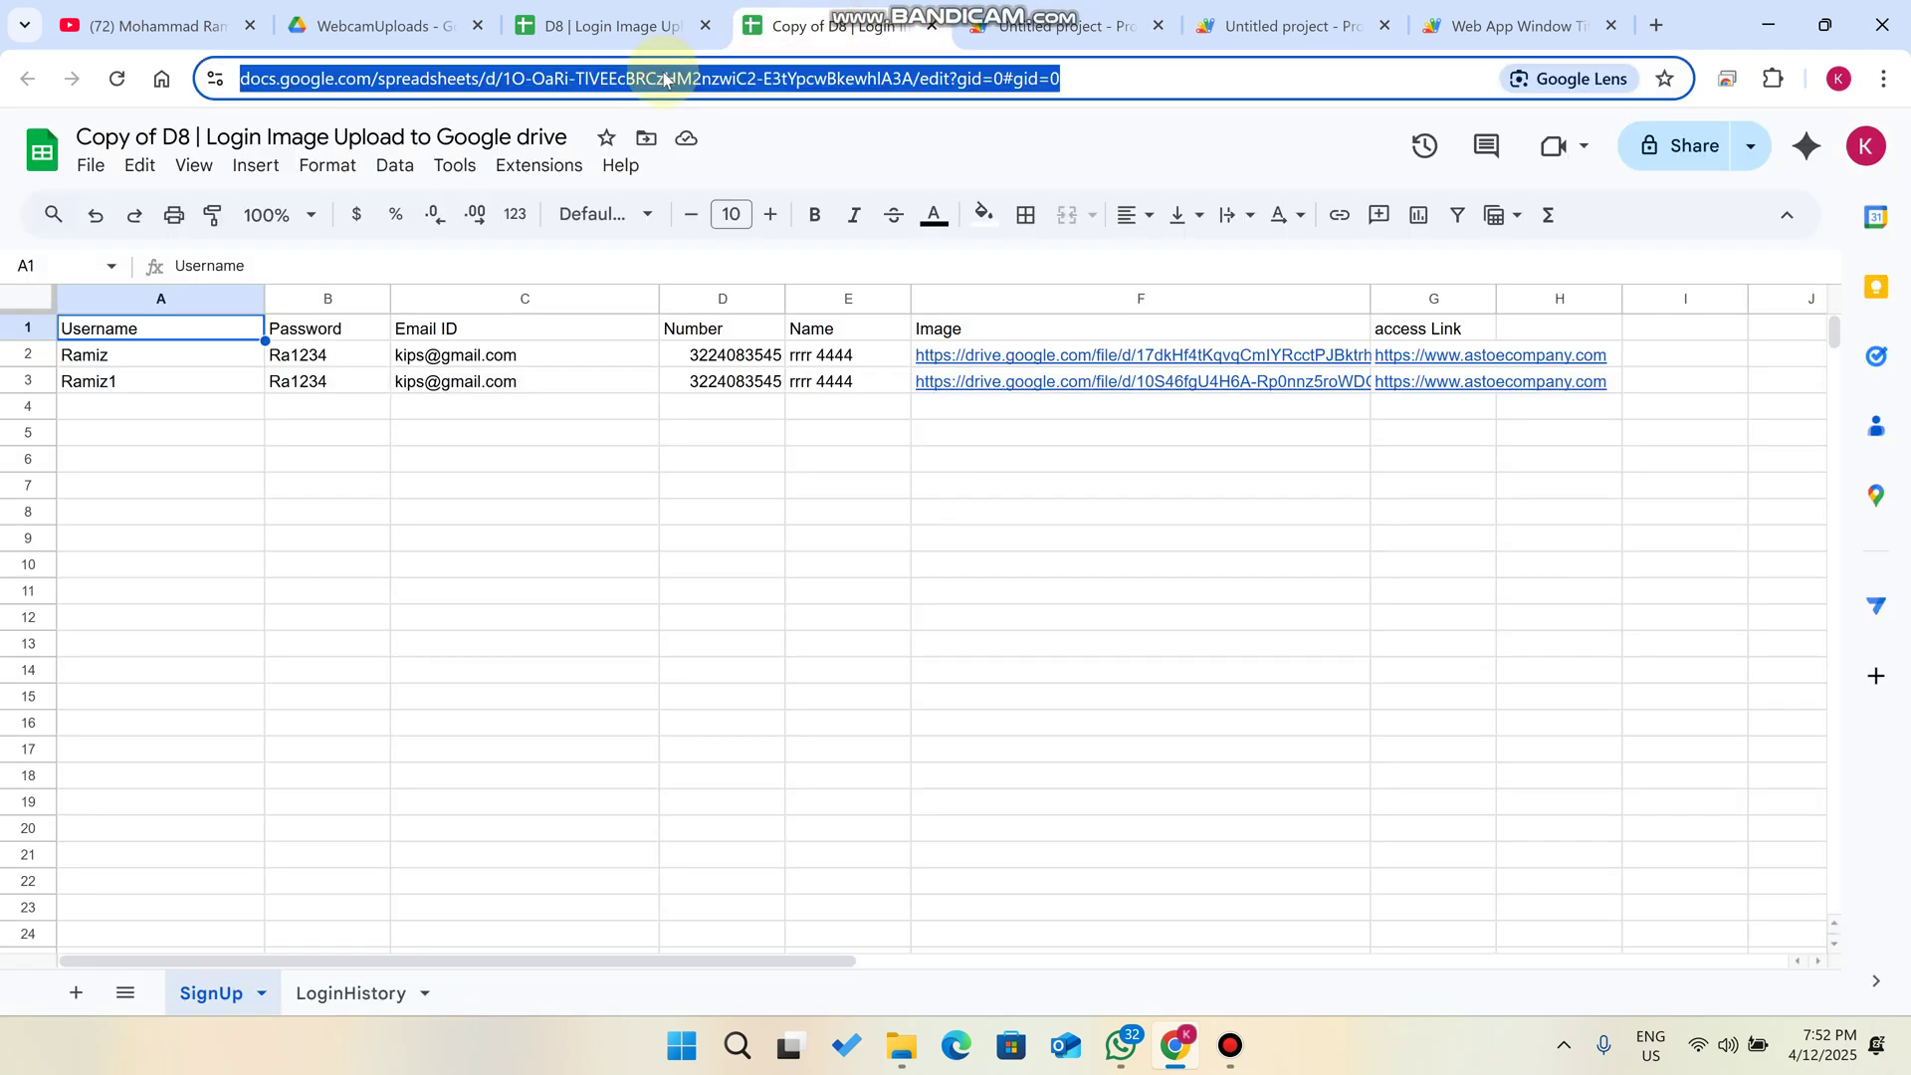
pyautogui.click(660, 79)
pyautogui.moveTo(564, 84); pyautogui.dragTo(960, 81)
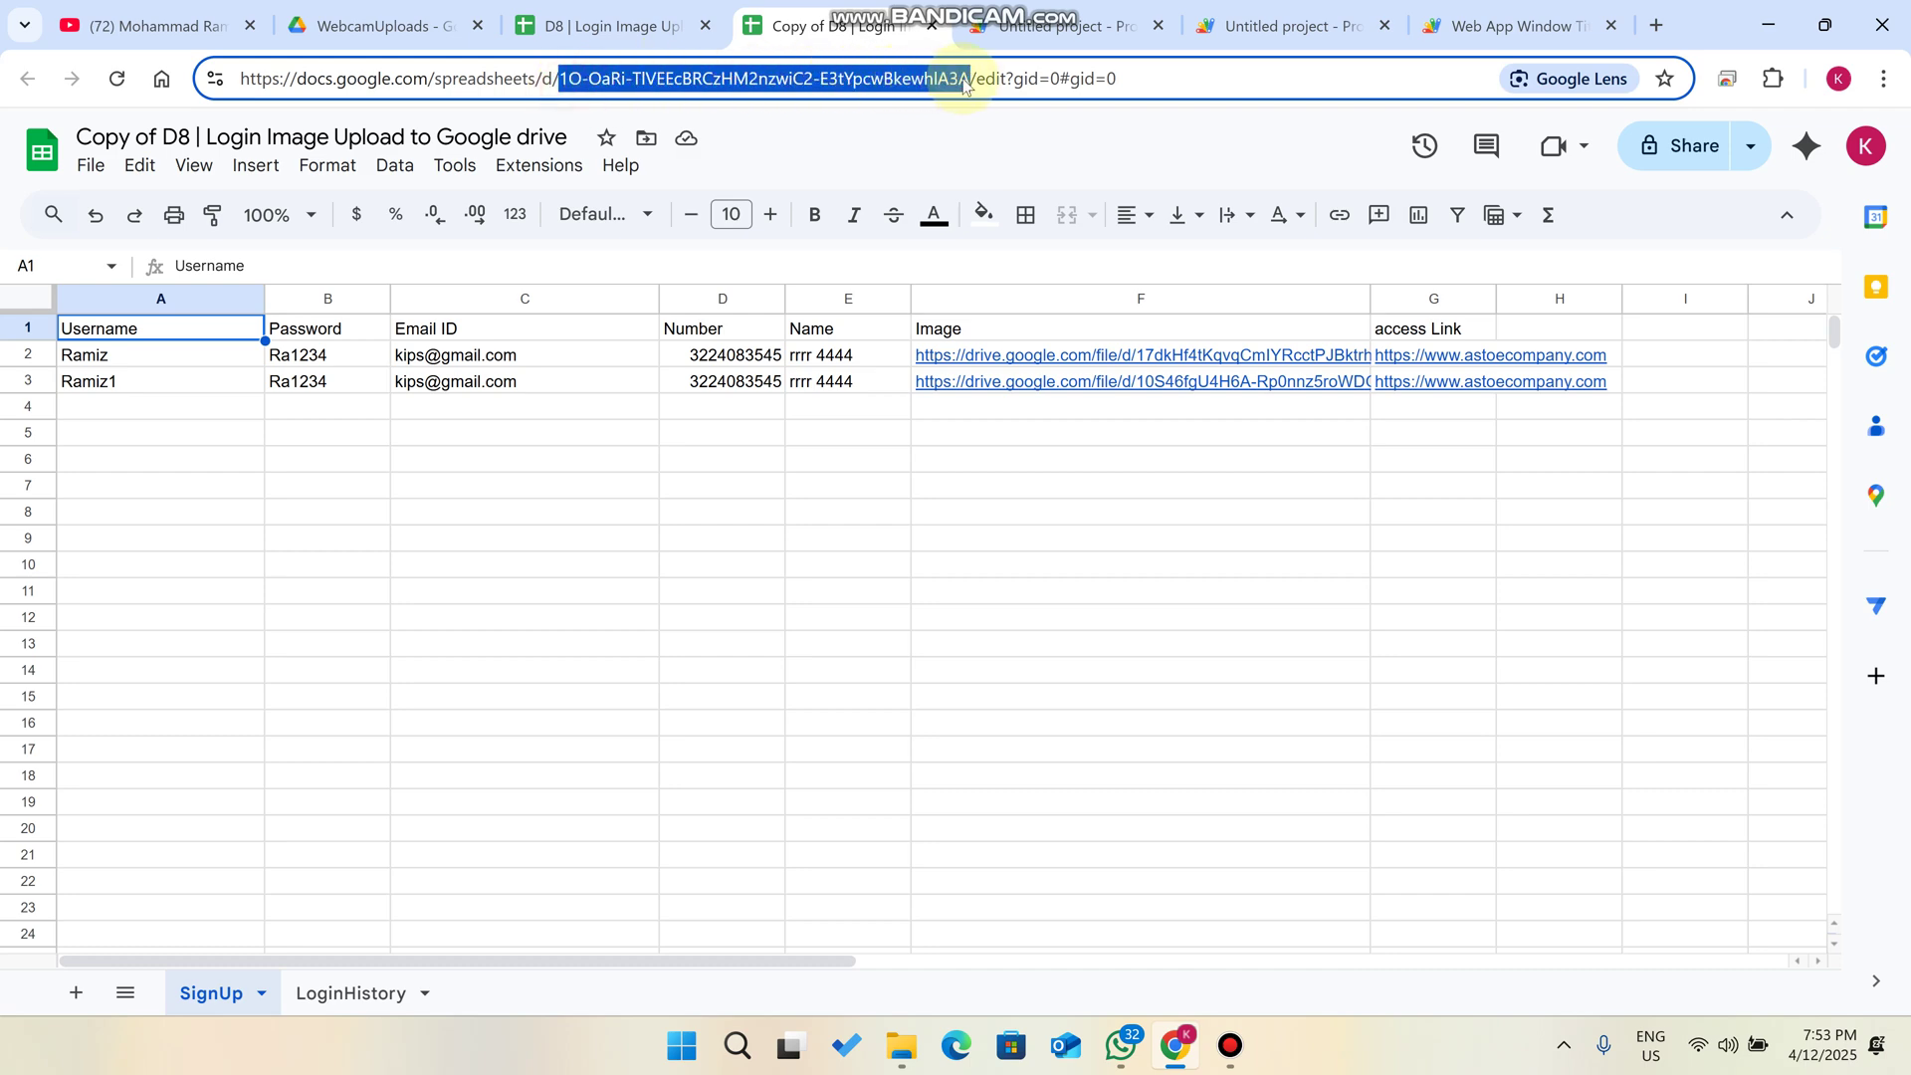
# - Select the old SPREADSHEET_ID value in Code.gs
pyautogui.click(1065, 25)
pyautogui.moveTo(980, 281); pyautogui.dragTo(782, 282)
pyautogui.moveTo(588, 282); pyautogui.dragTo(967, 288)
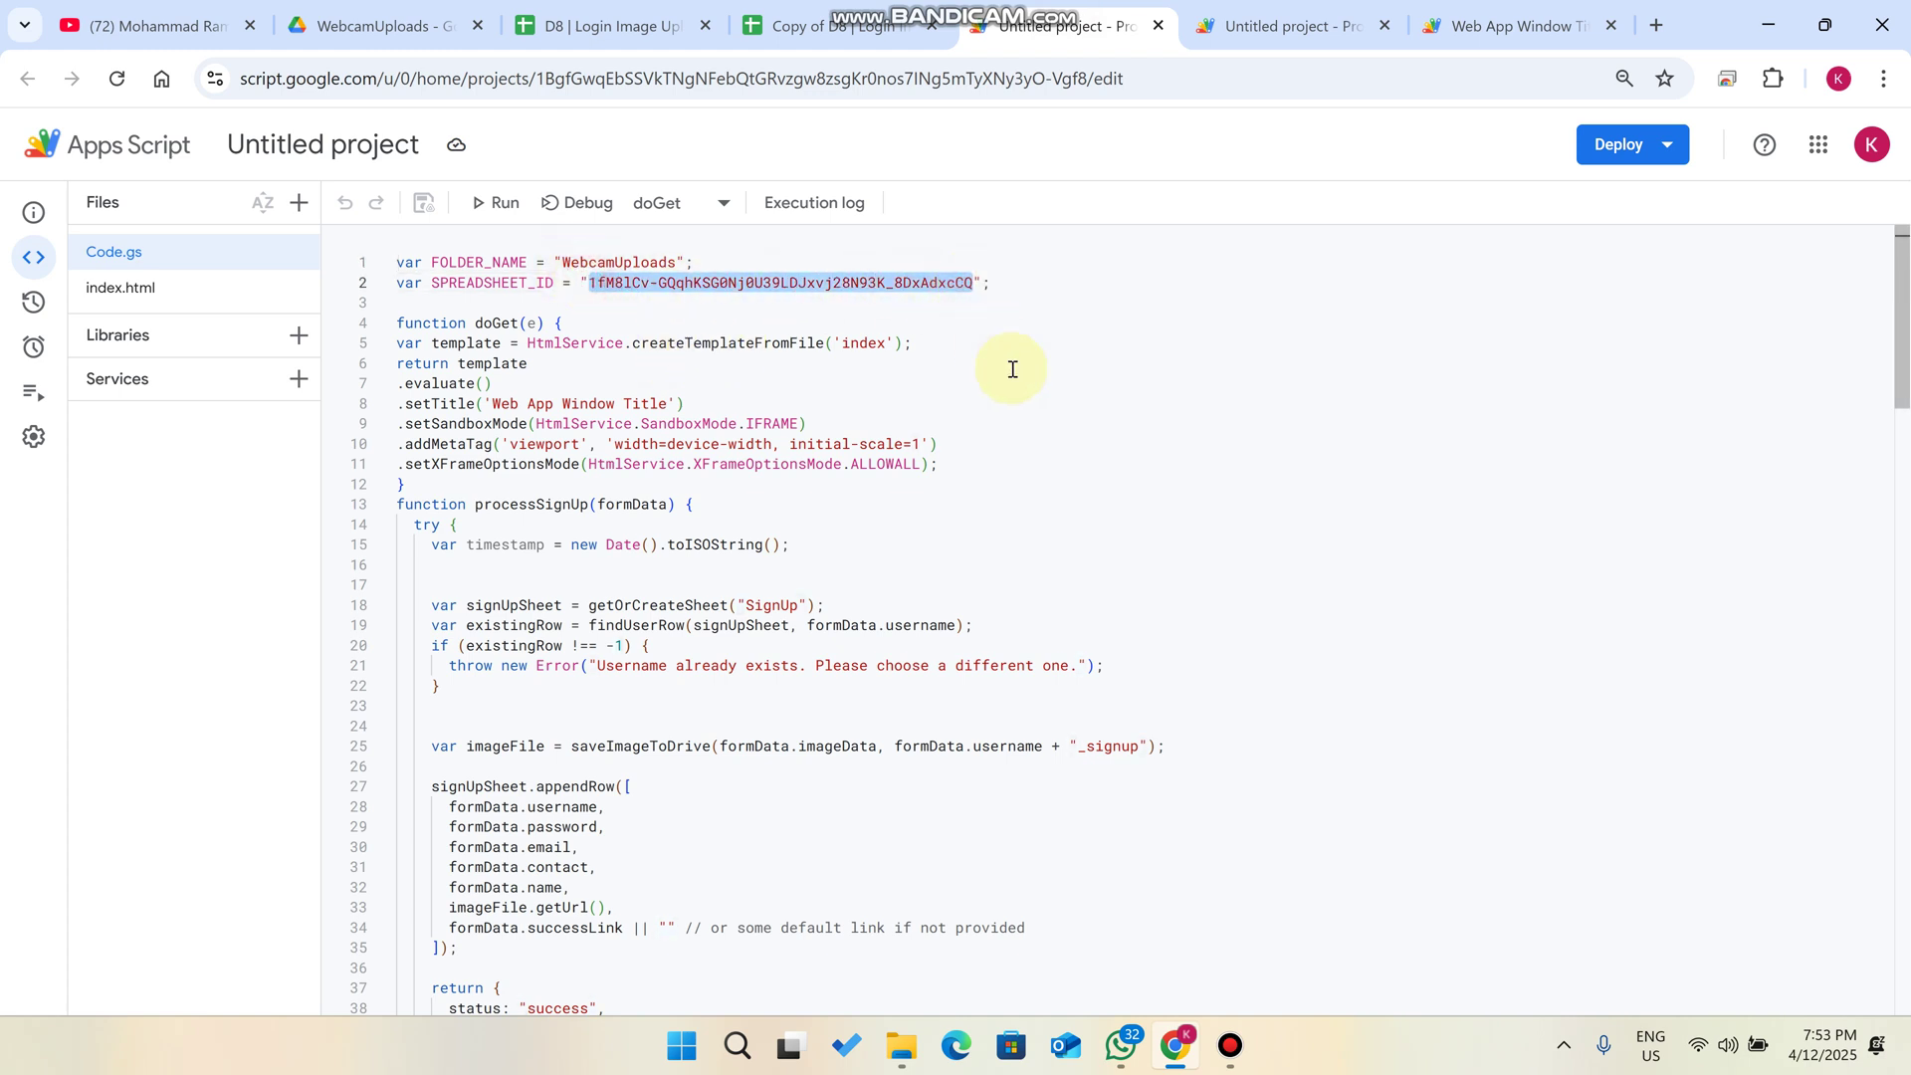
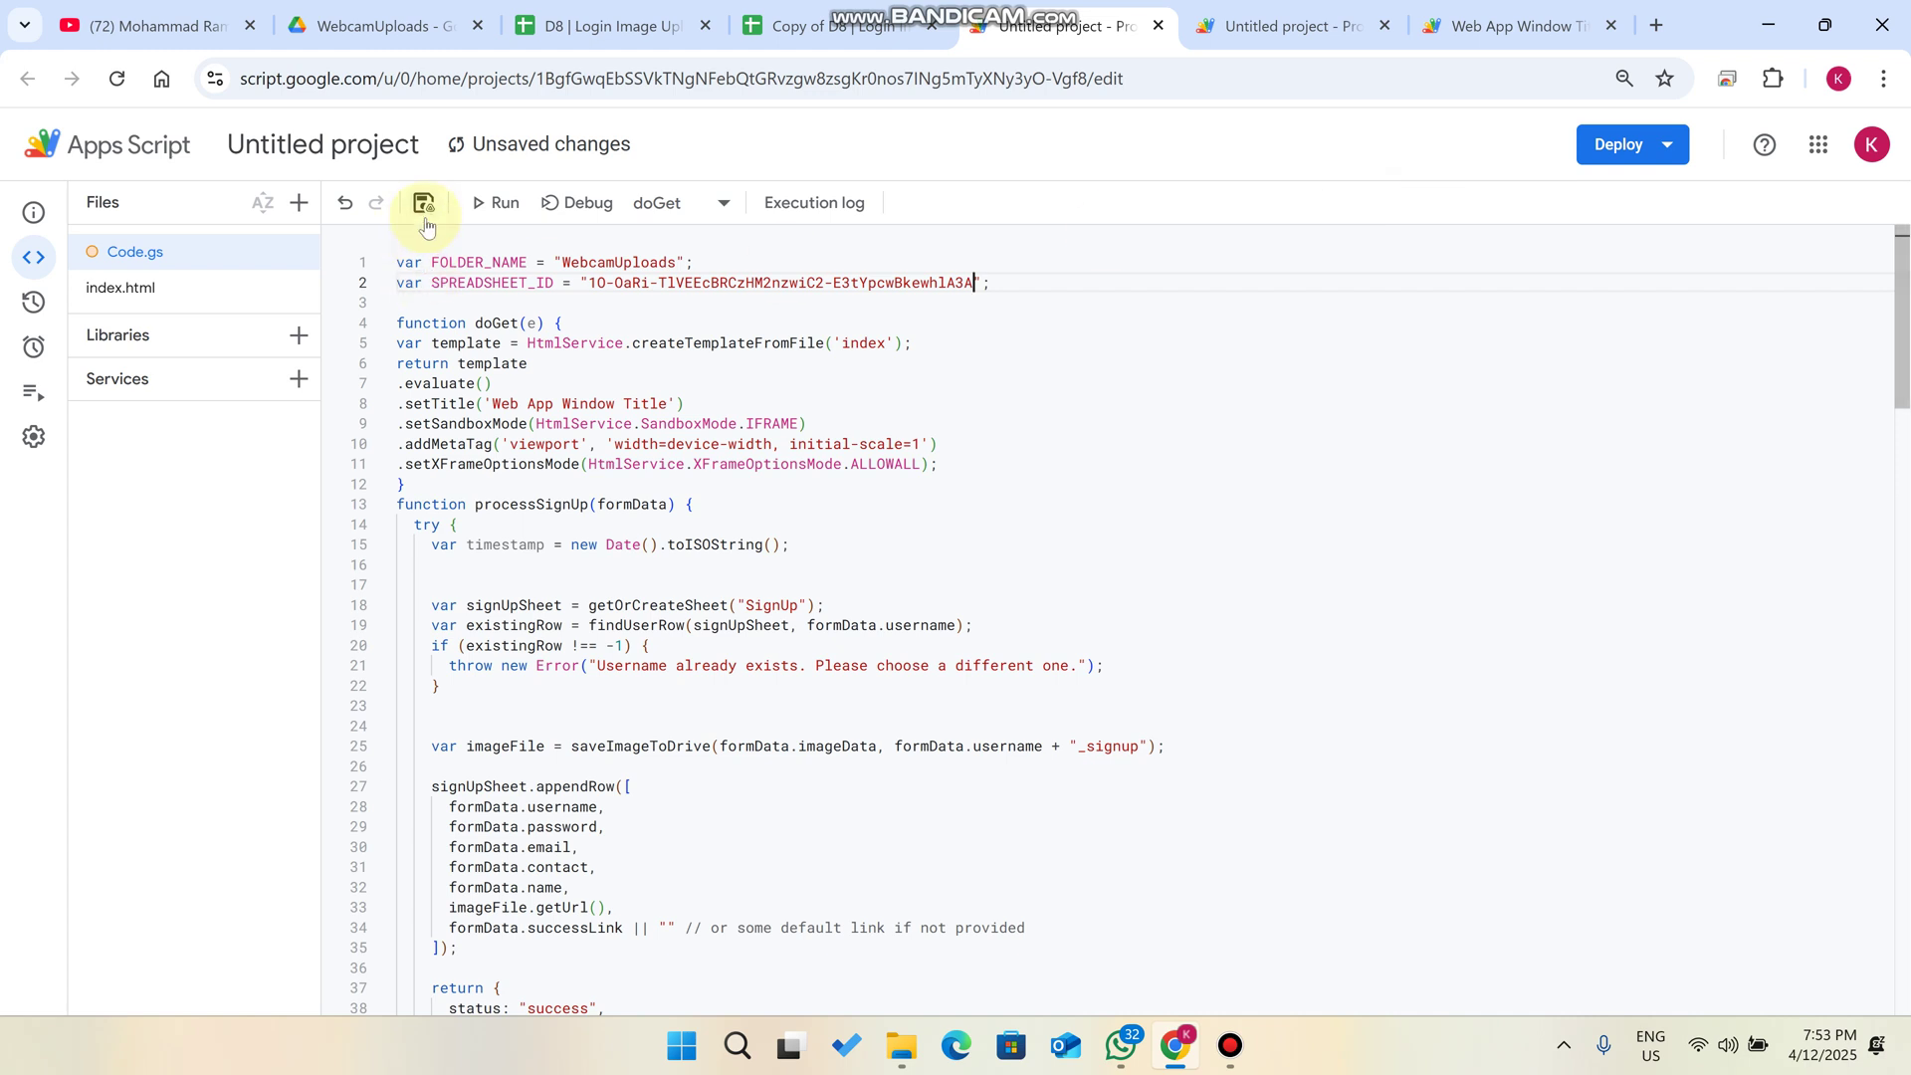
# - Paste the new ID into SPREADSHEET_ID, save, and deploy as a new web app
pyautogui.click(424, 204)
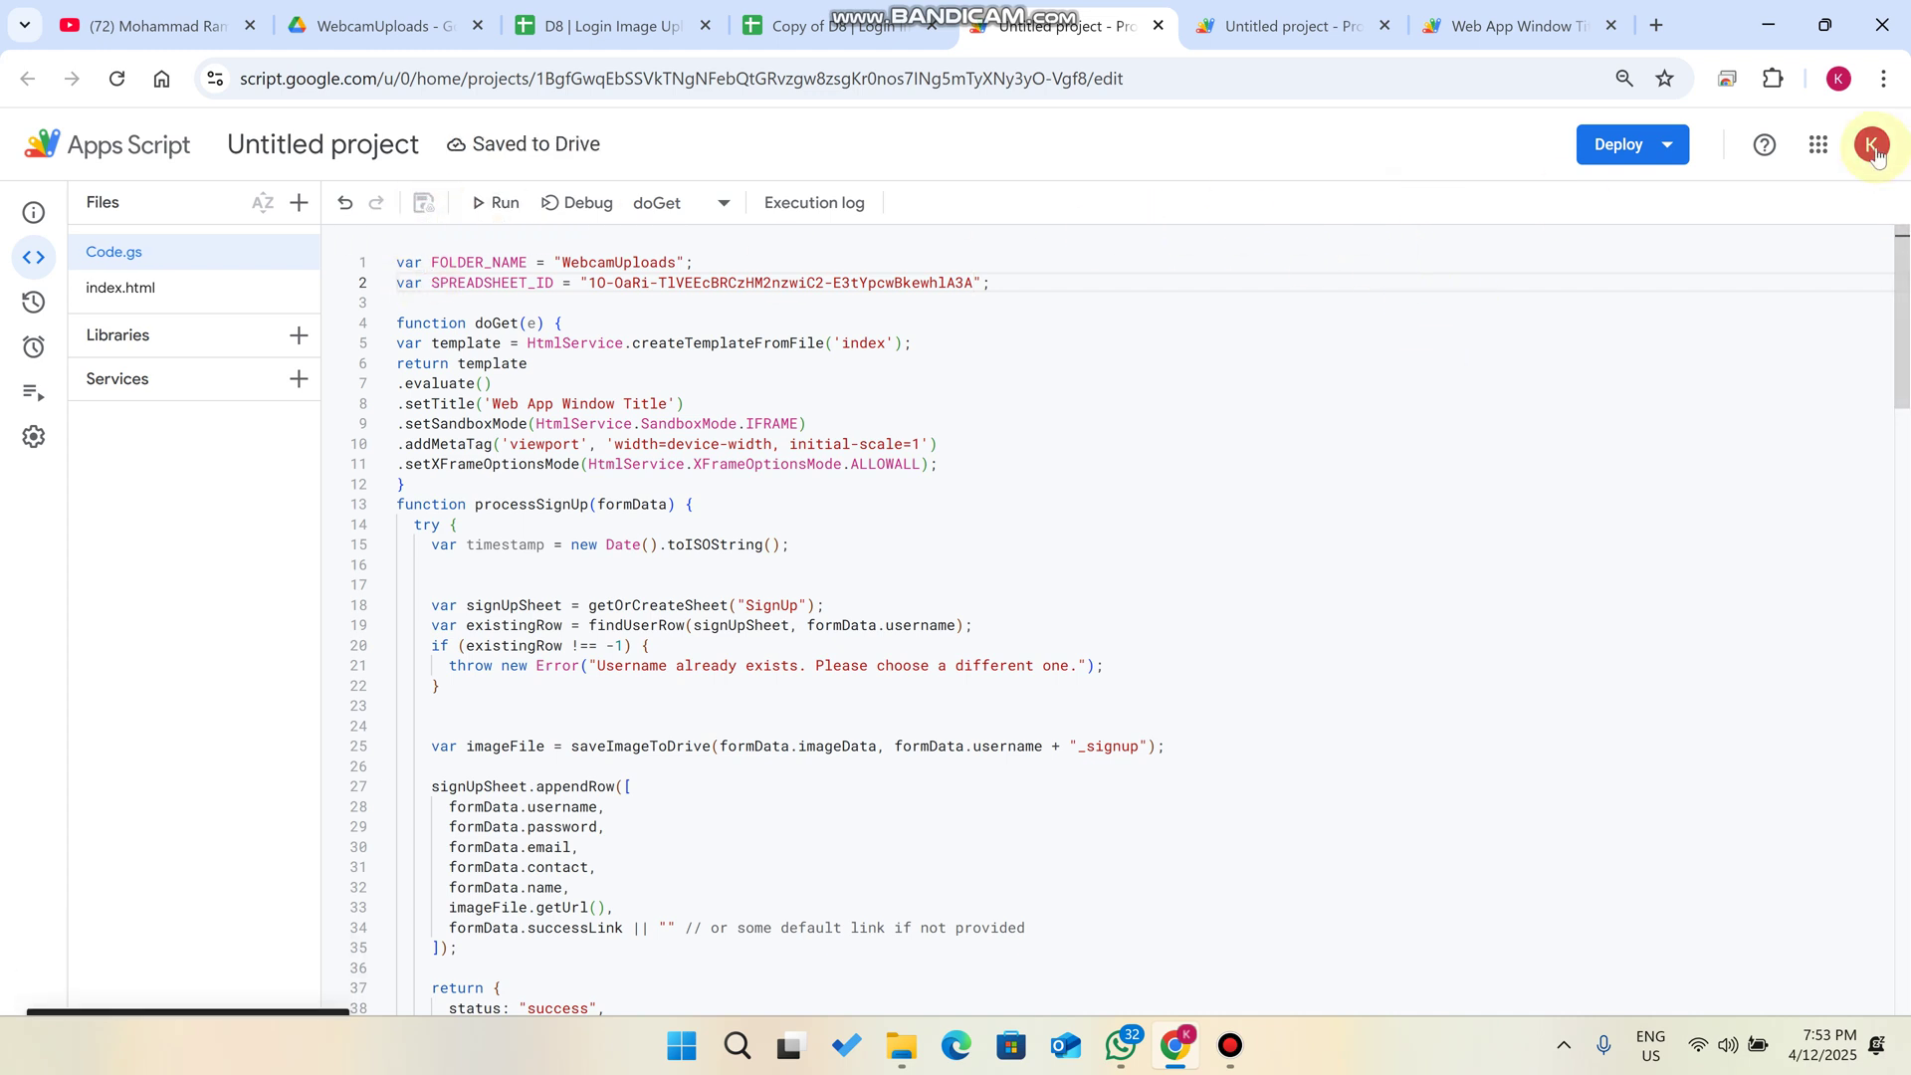
pyautogui.click(1631, 158)
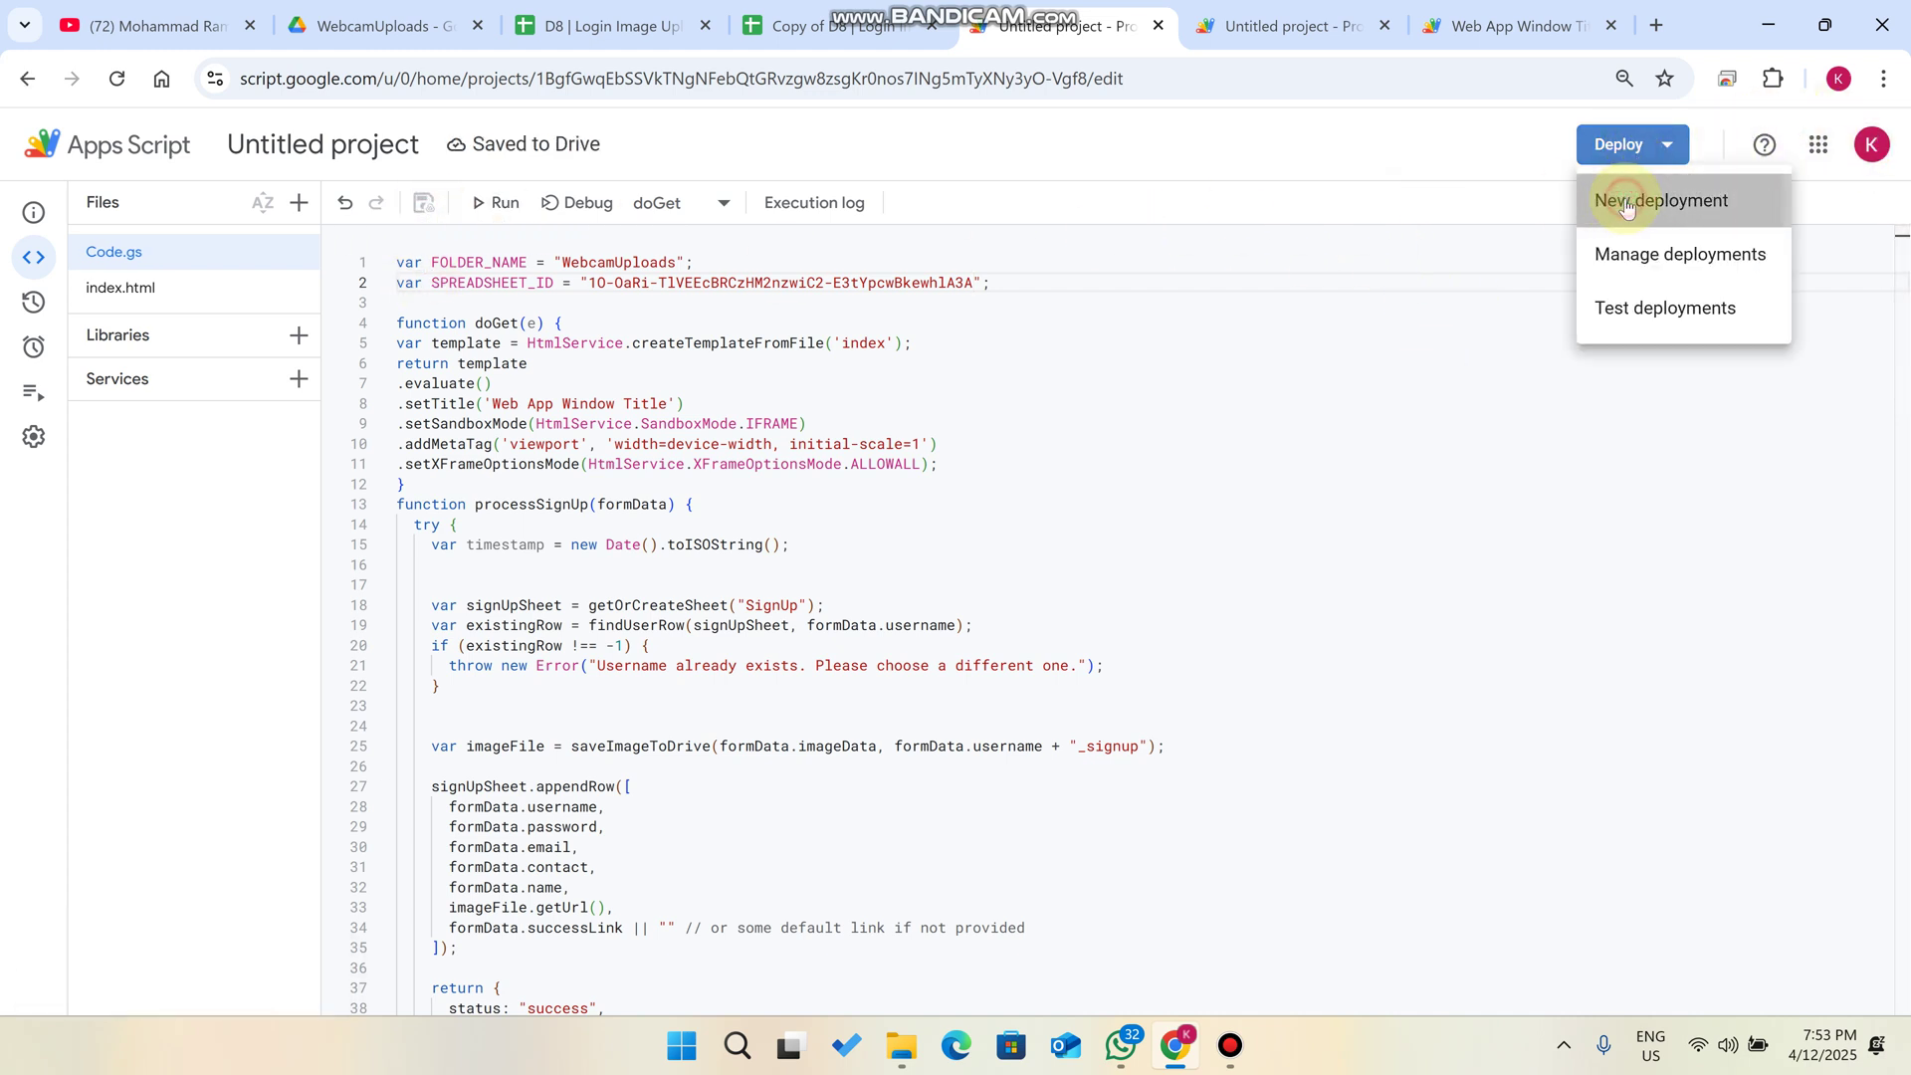
pyautogui.click(1626, 197)
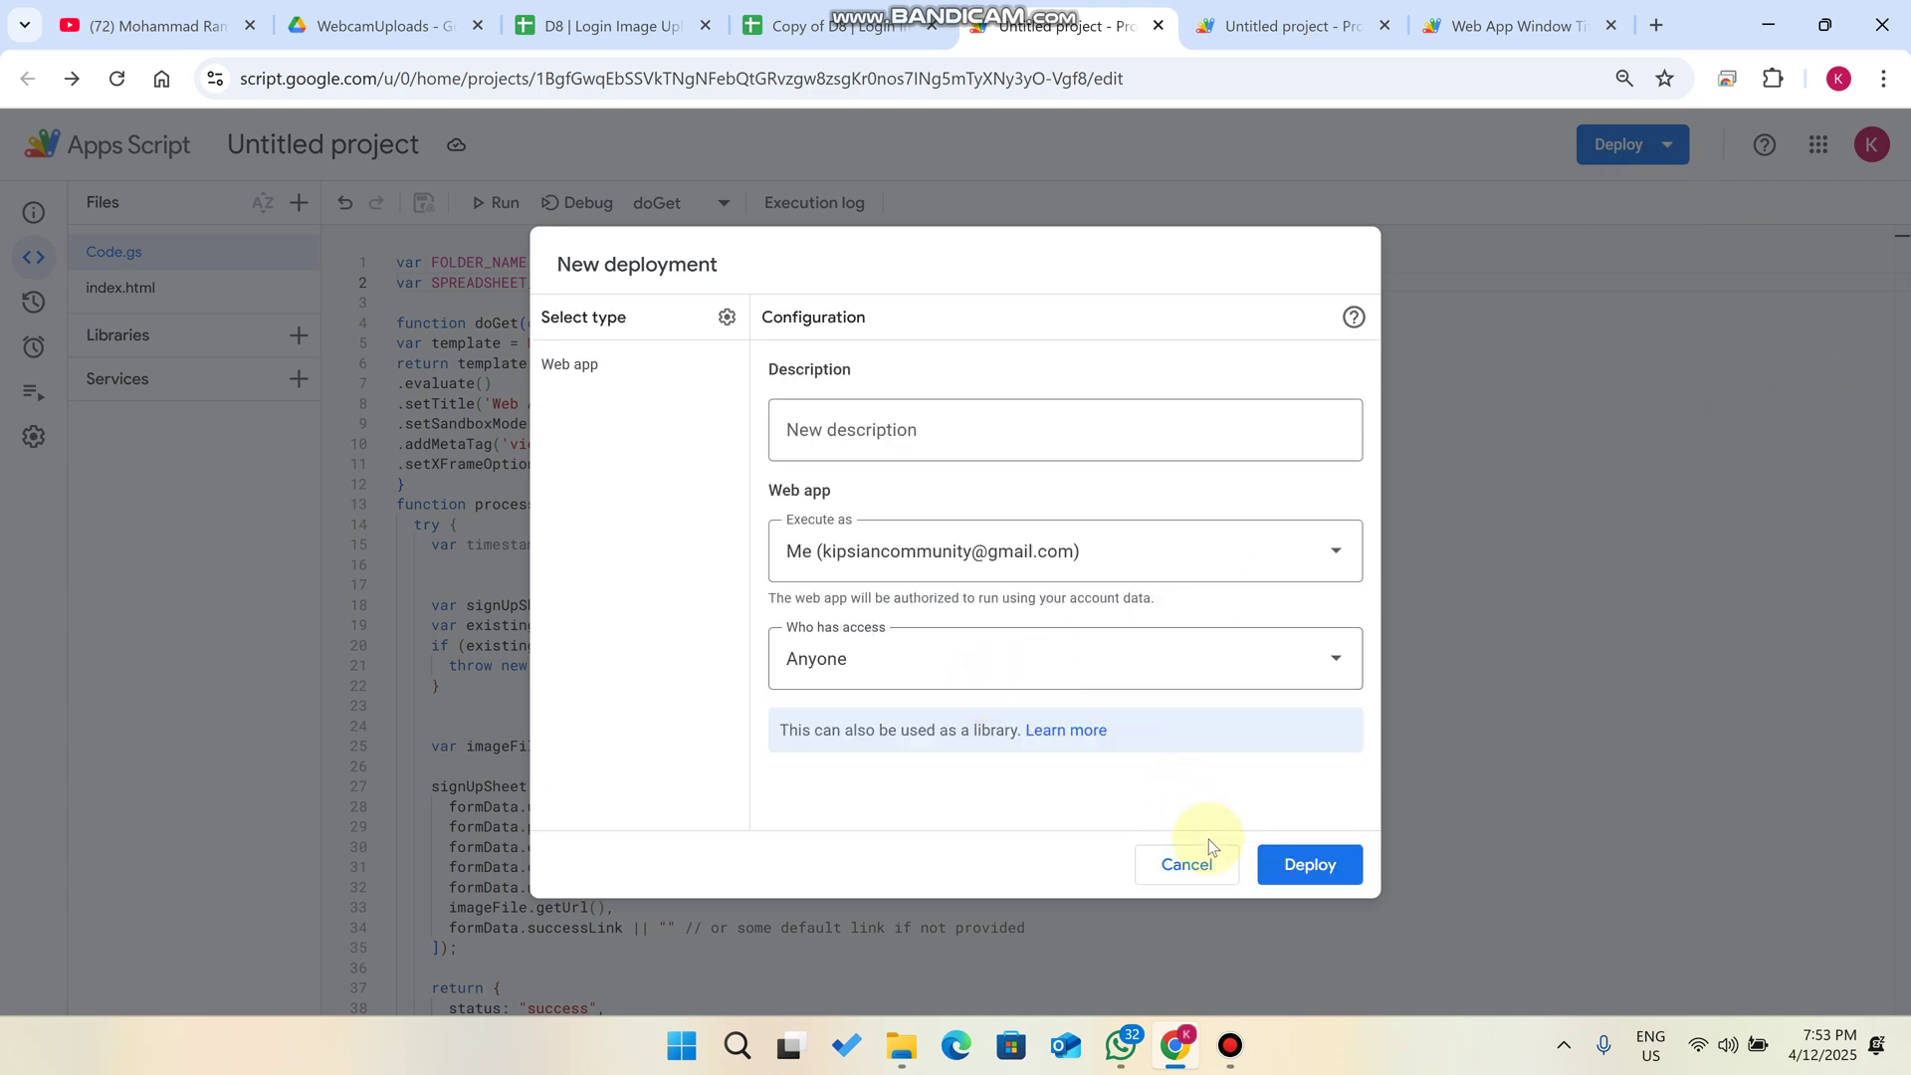
pyautogui.click(1284, 864)
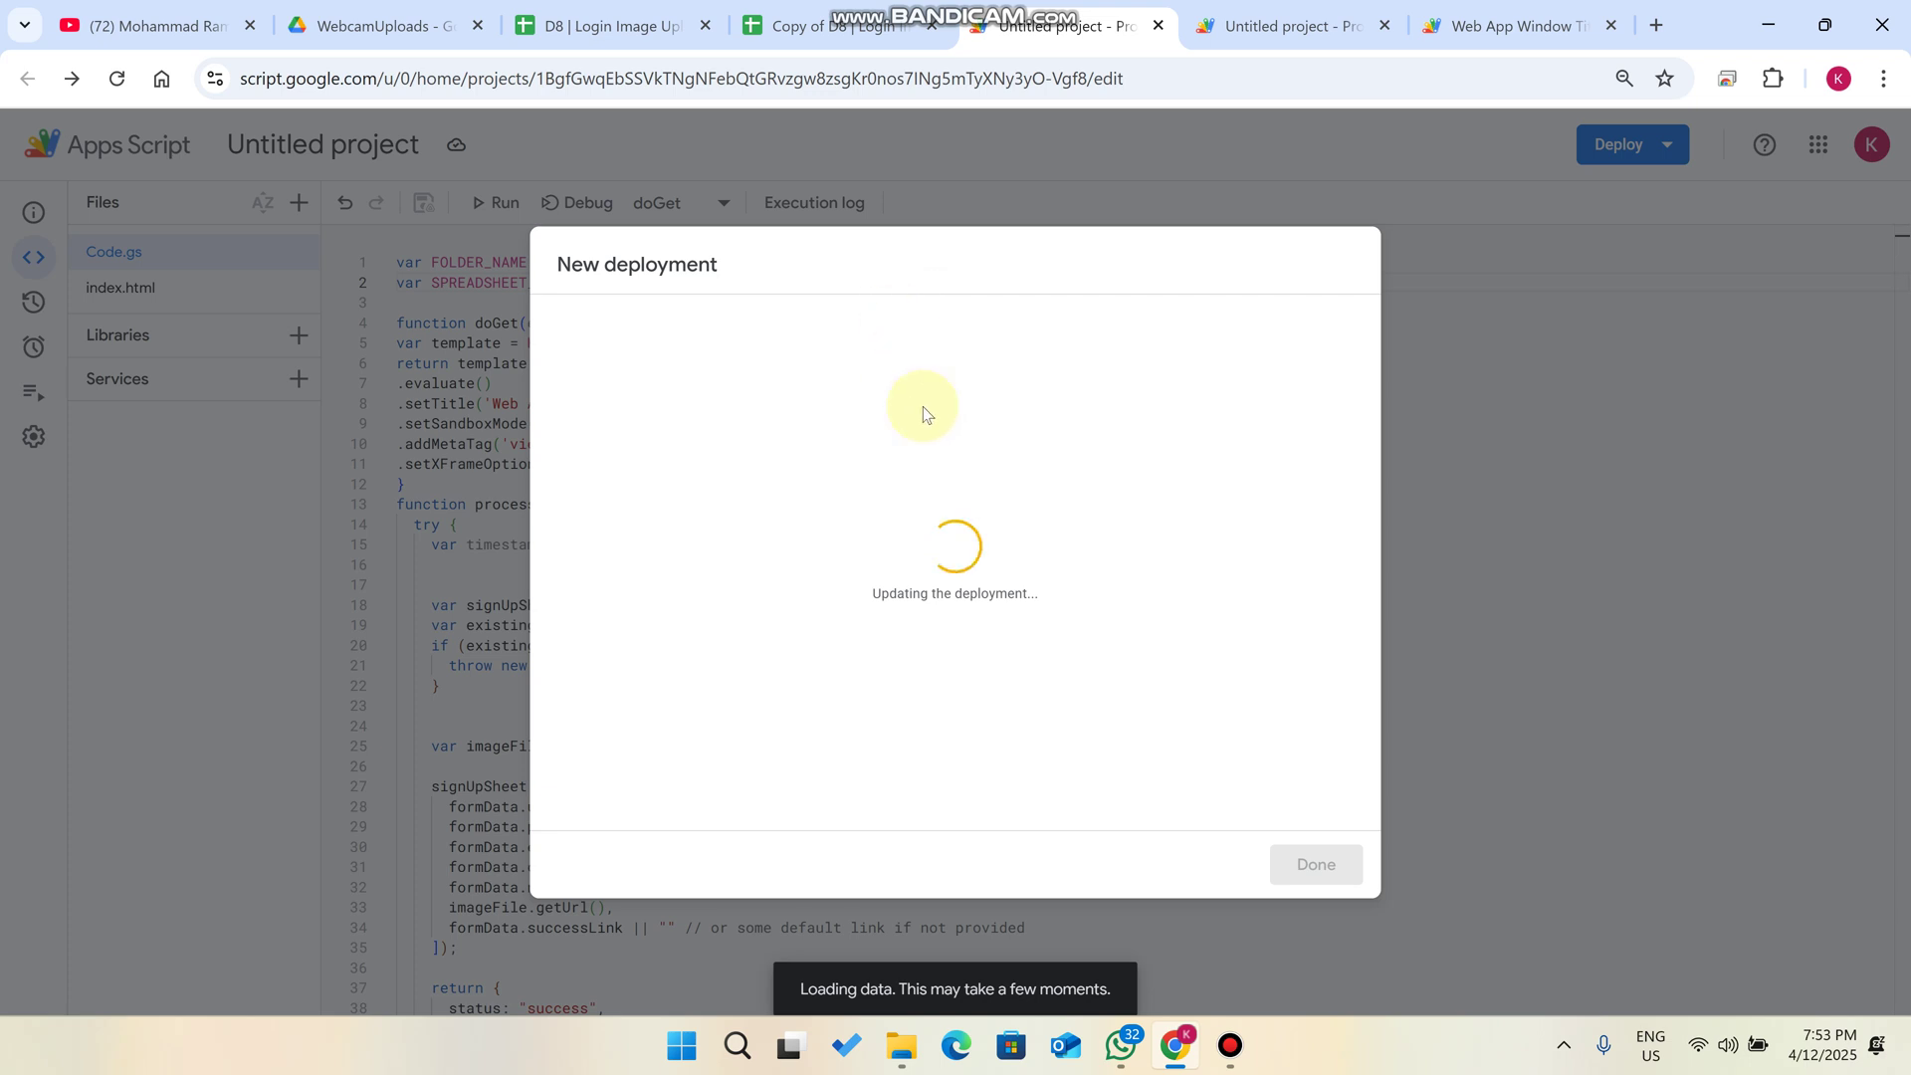
# - Authorize the unverified Untitled project with the Google account and allow its access
pyautogui.click(659, 372)
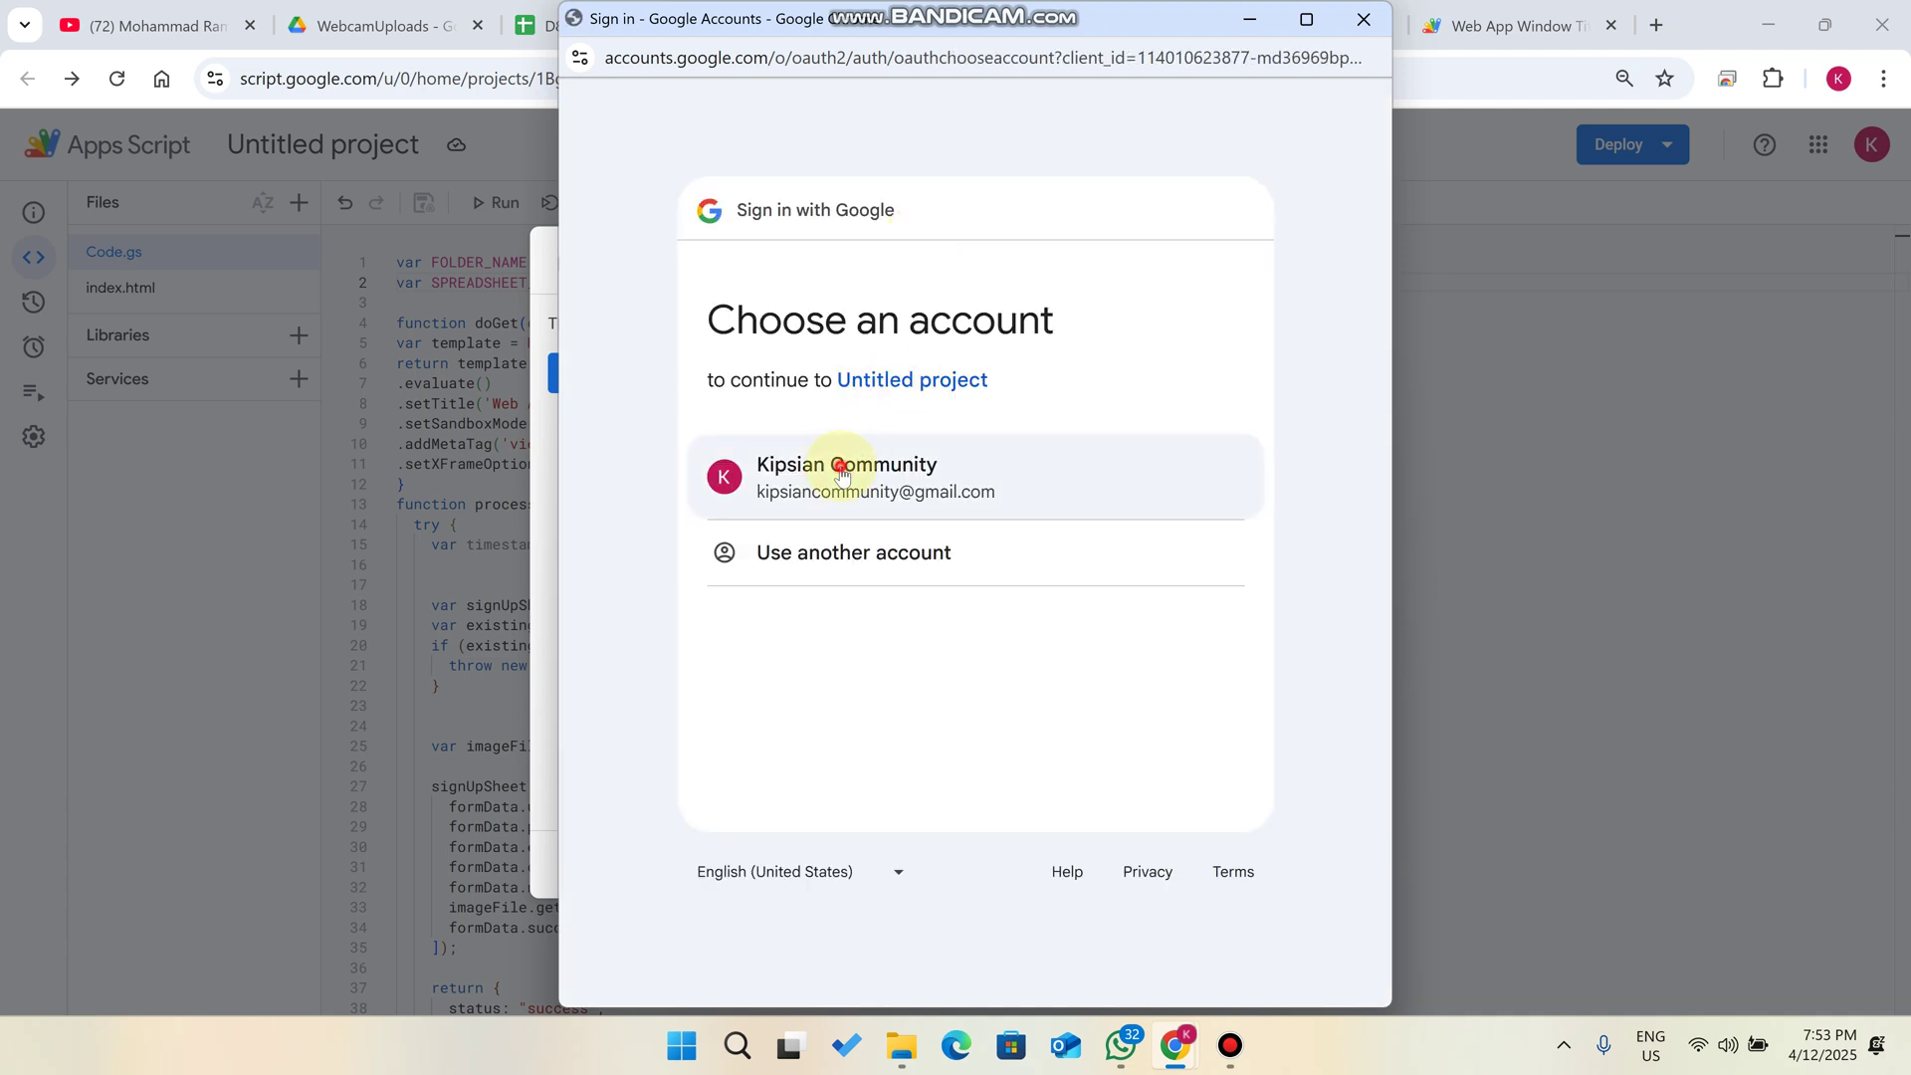
pyautogui.click(905, 465)
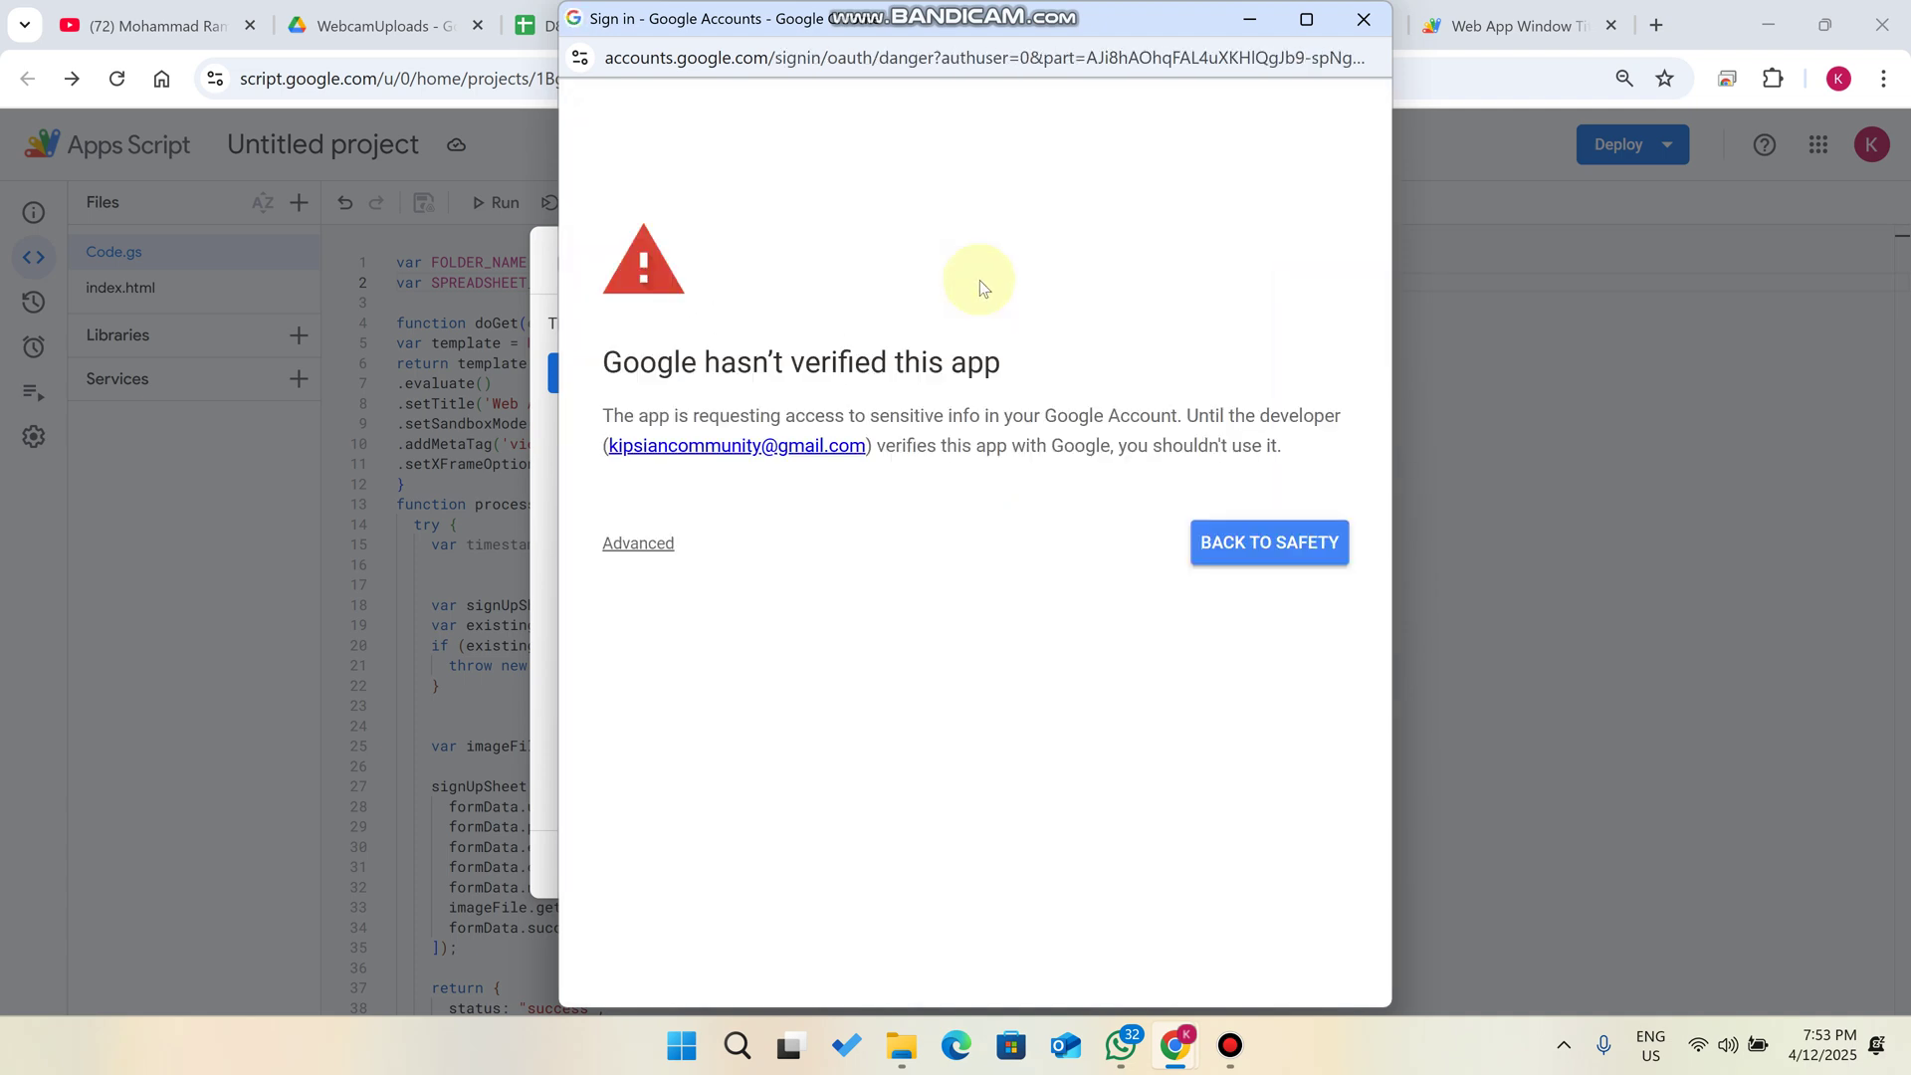
pyautogui.click(665, 542)
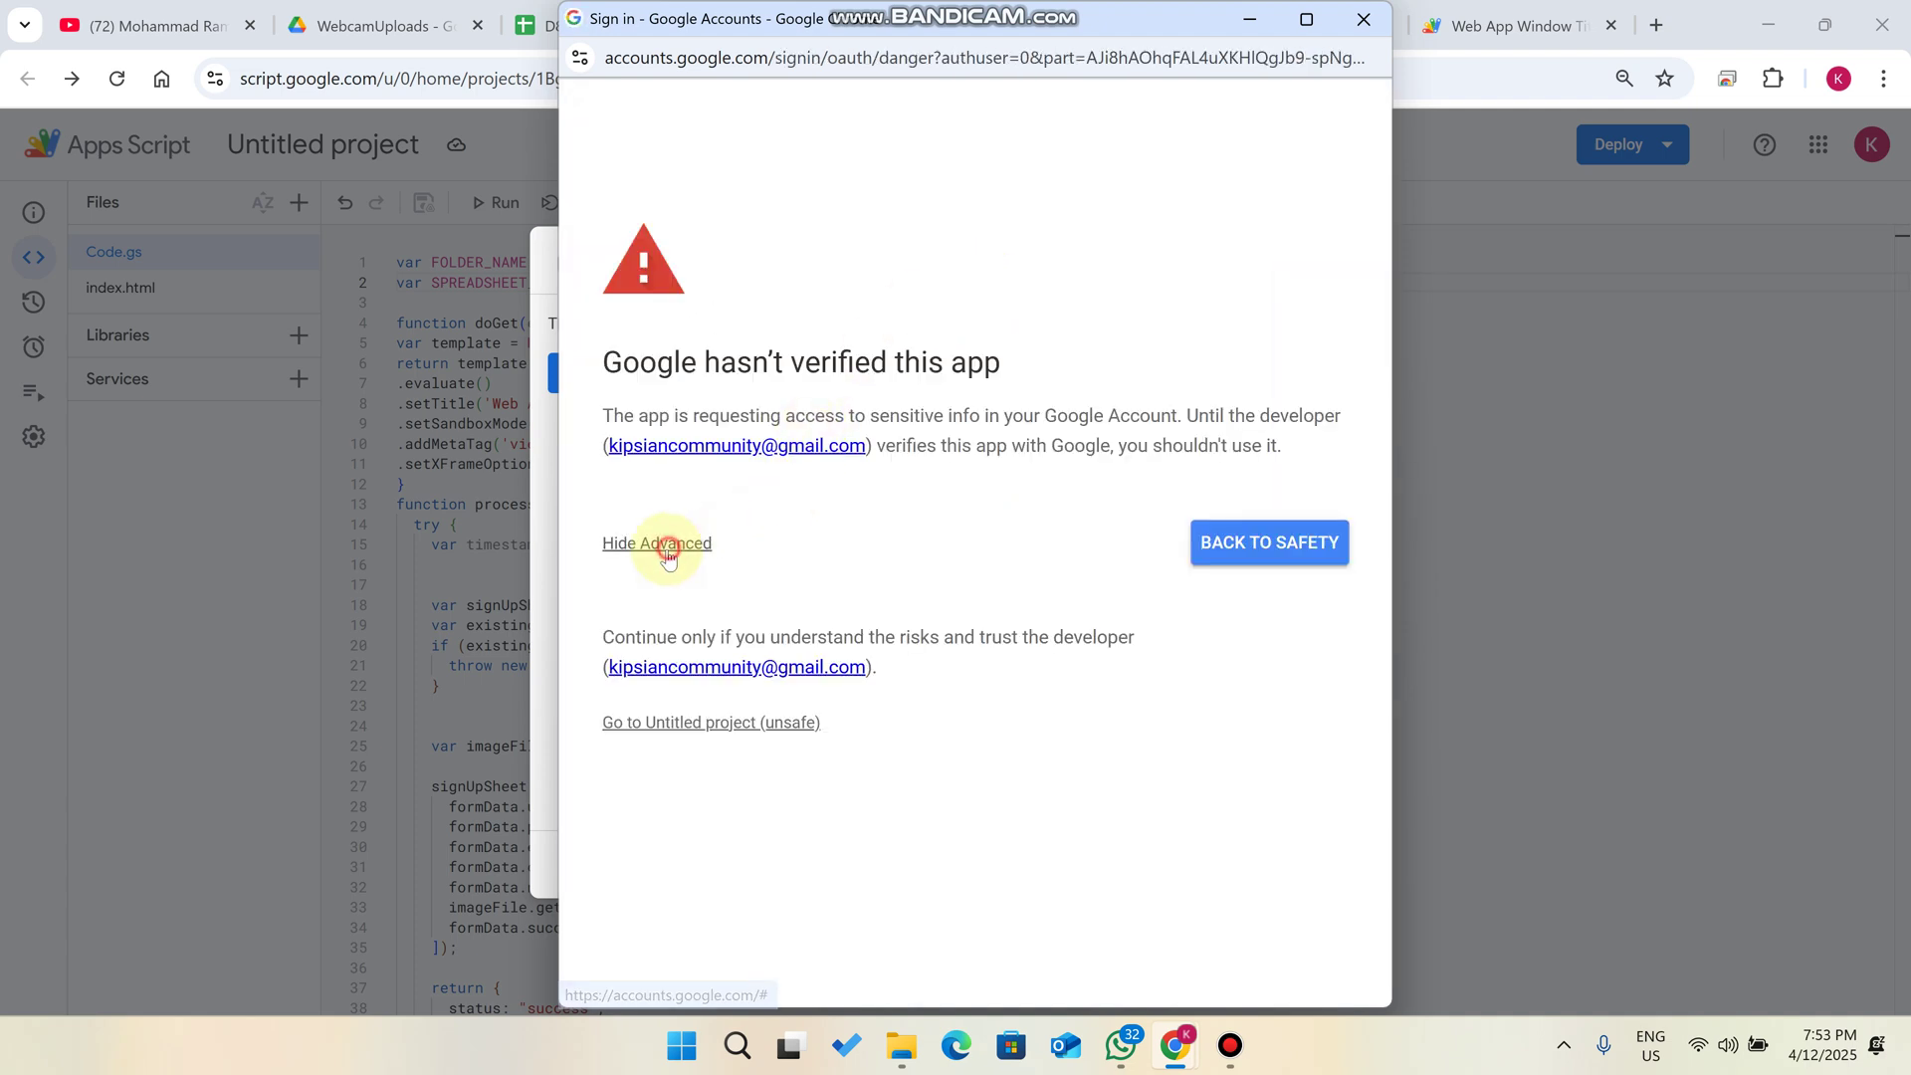
pyautogui.click(723, 719)
pyautogui.scroll(-3, 1181, 793)
pyautogui.click(1133, 833)
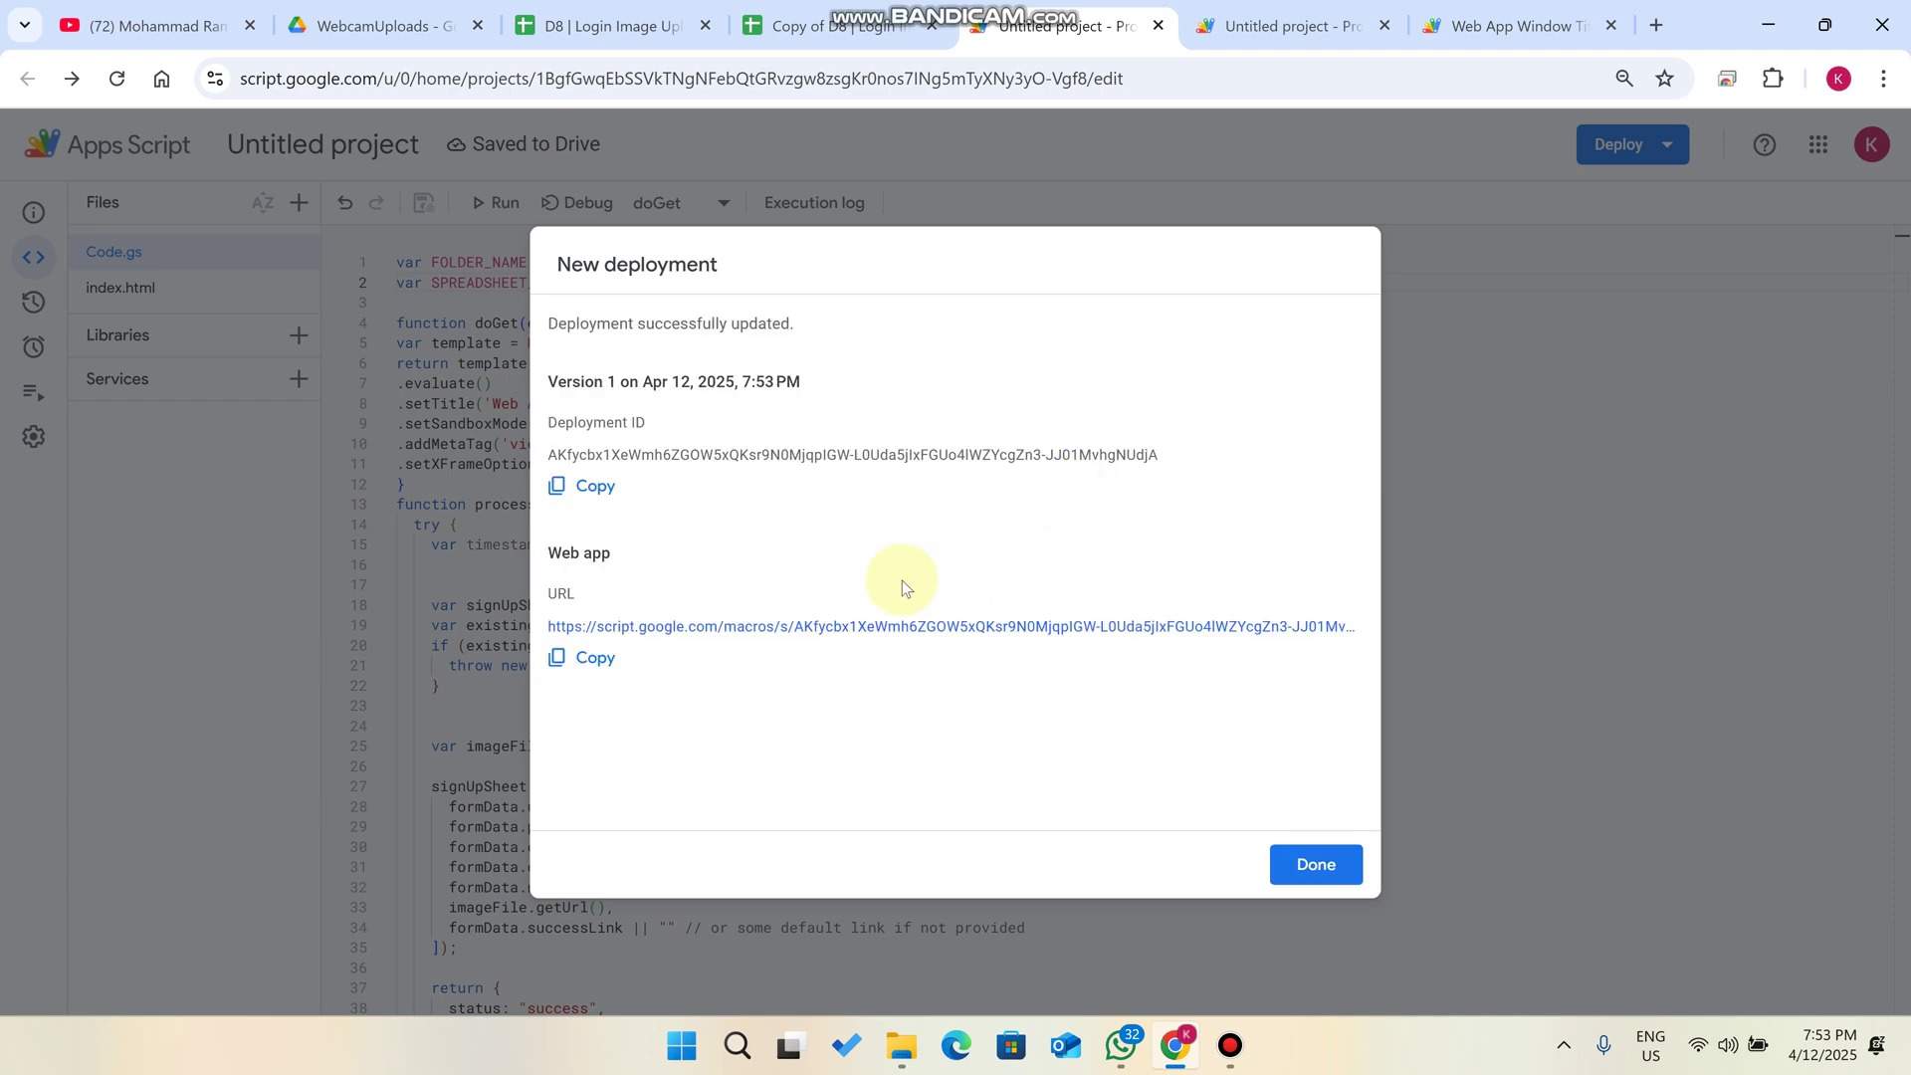
# - Load the newly issued web app URL in the Web App Window tab
pyautogui.click(585, 658)
pyautogui.click(1558, 8)
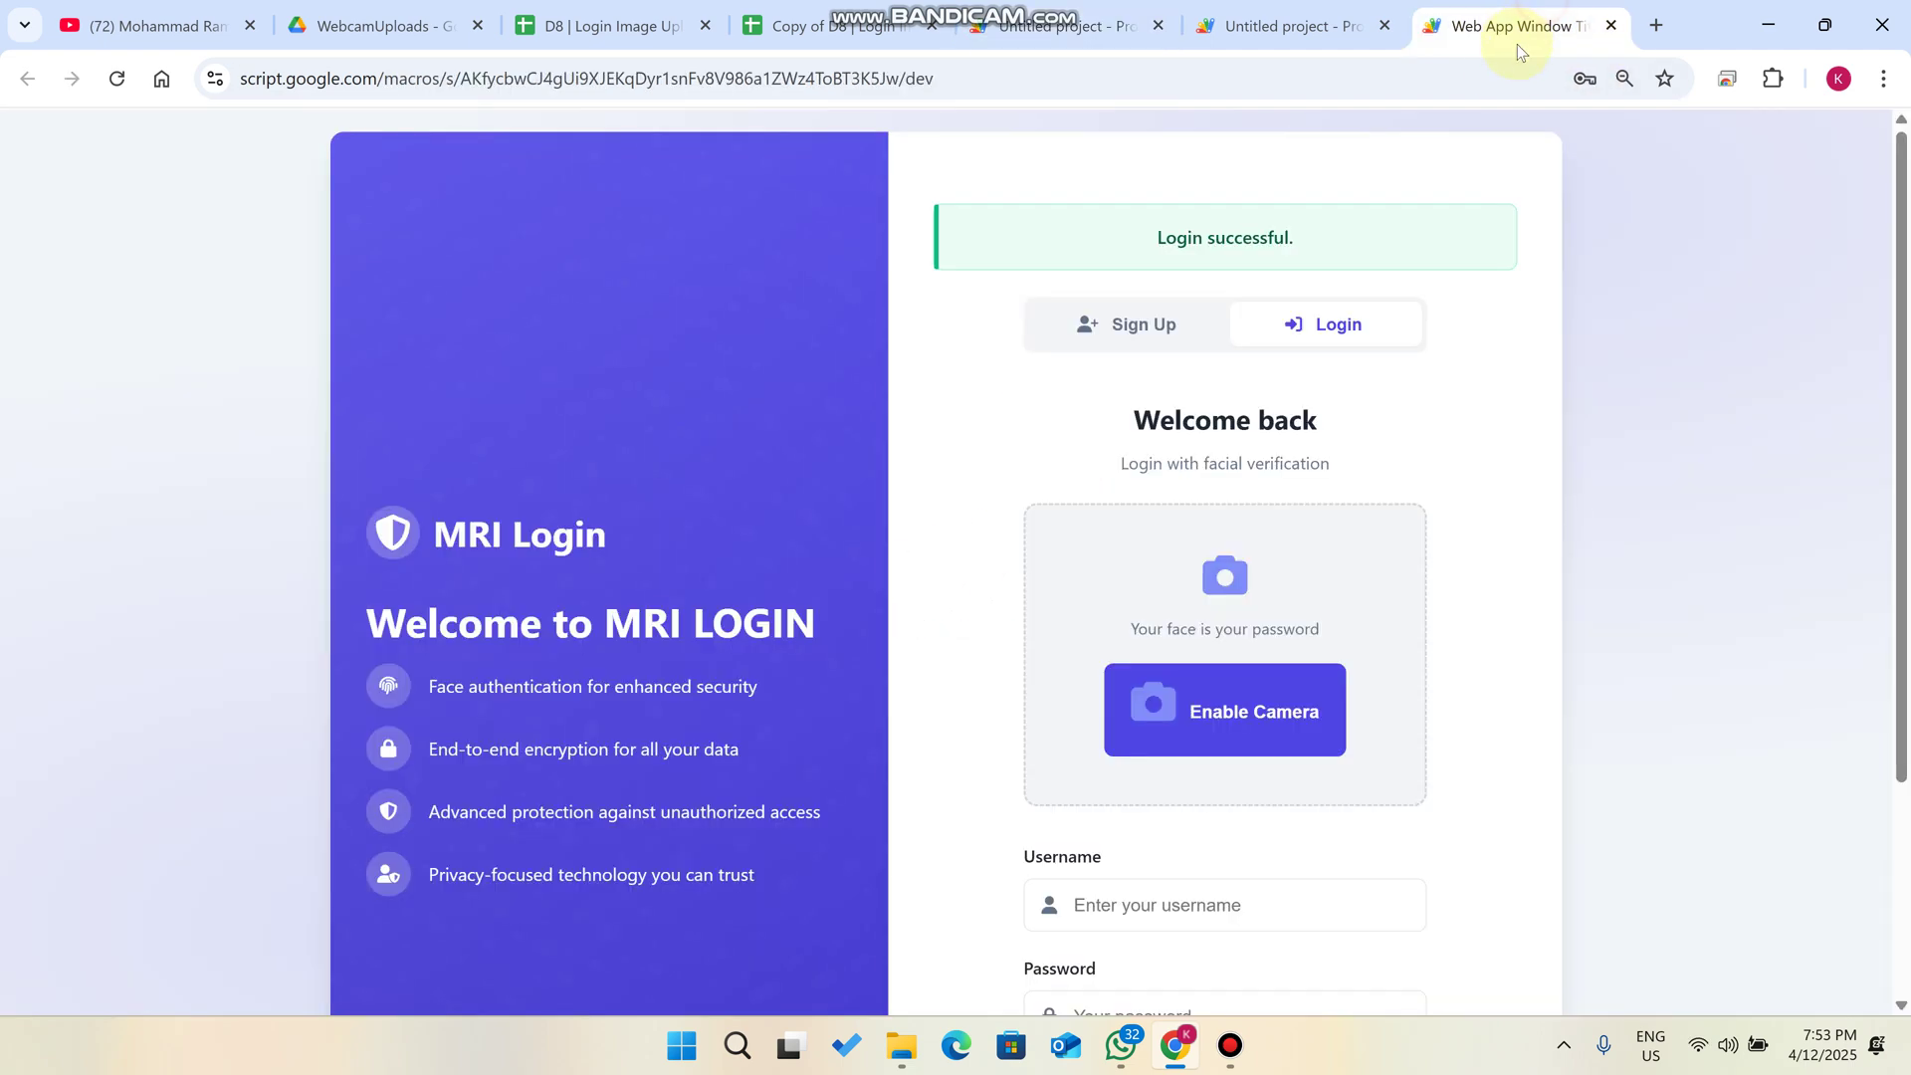
pyautogui.click(1510, 66)
pyautogui.hotkey('ctrl', 'v')
pyautogui.press('Return')
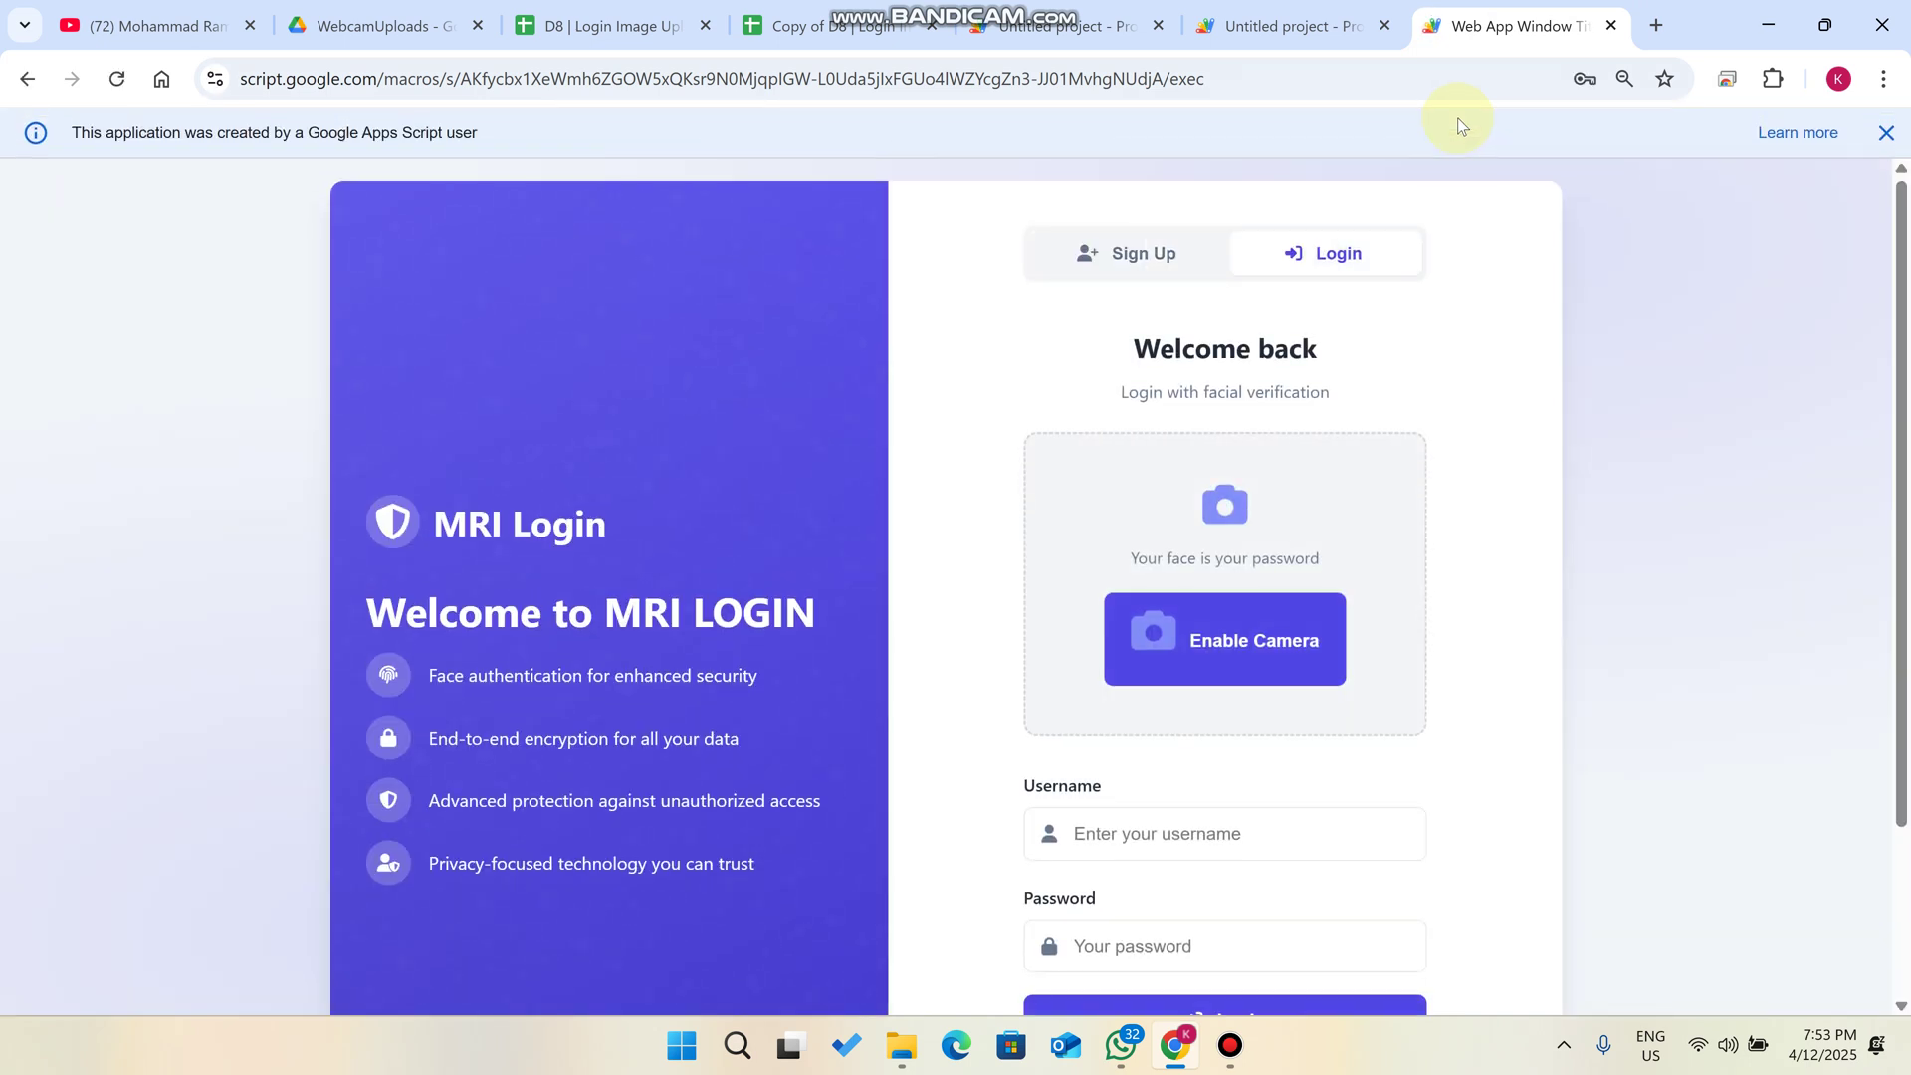
# - Open the developer tools on the MRI Login page
pyautogui.rightClick(1677, 298)
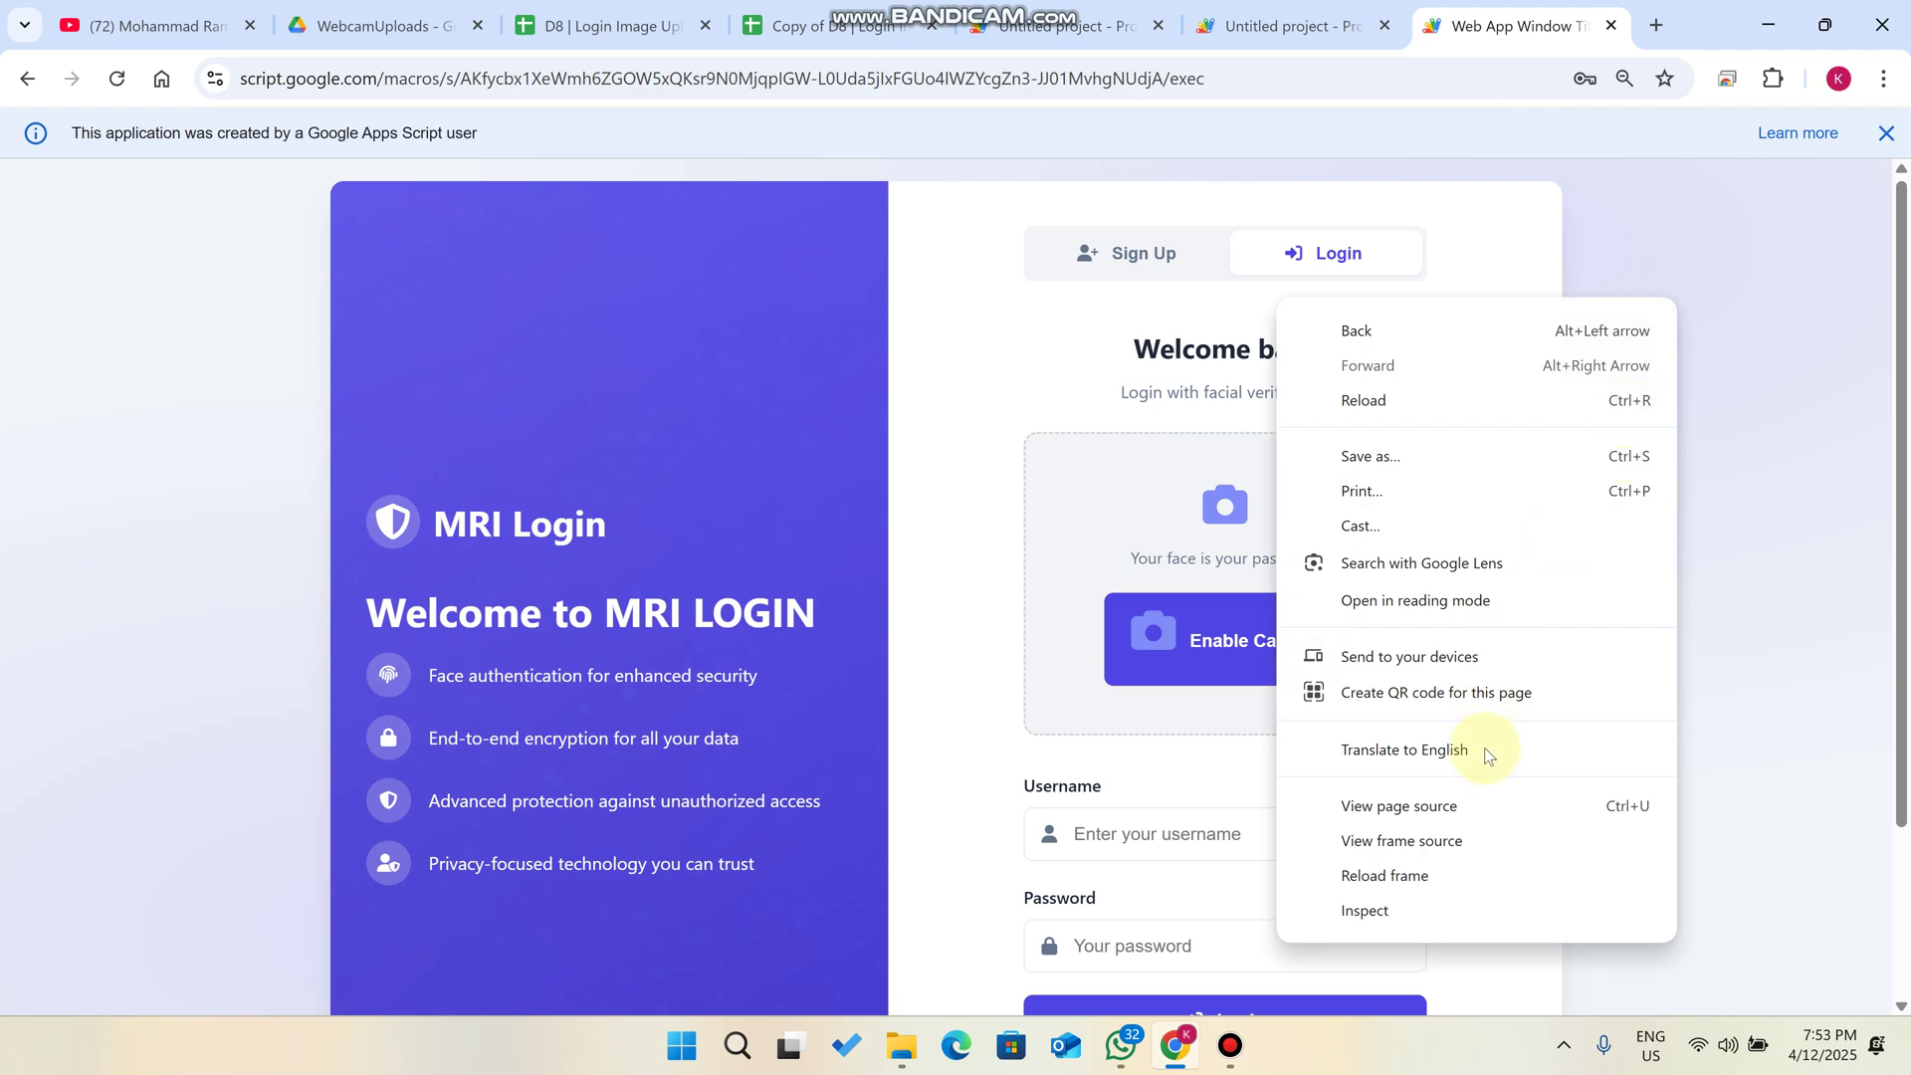
pyautogui.press('Escape')
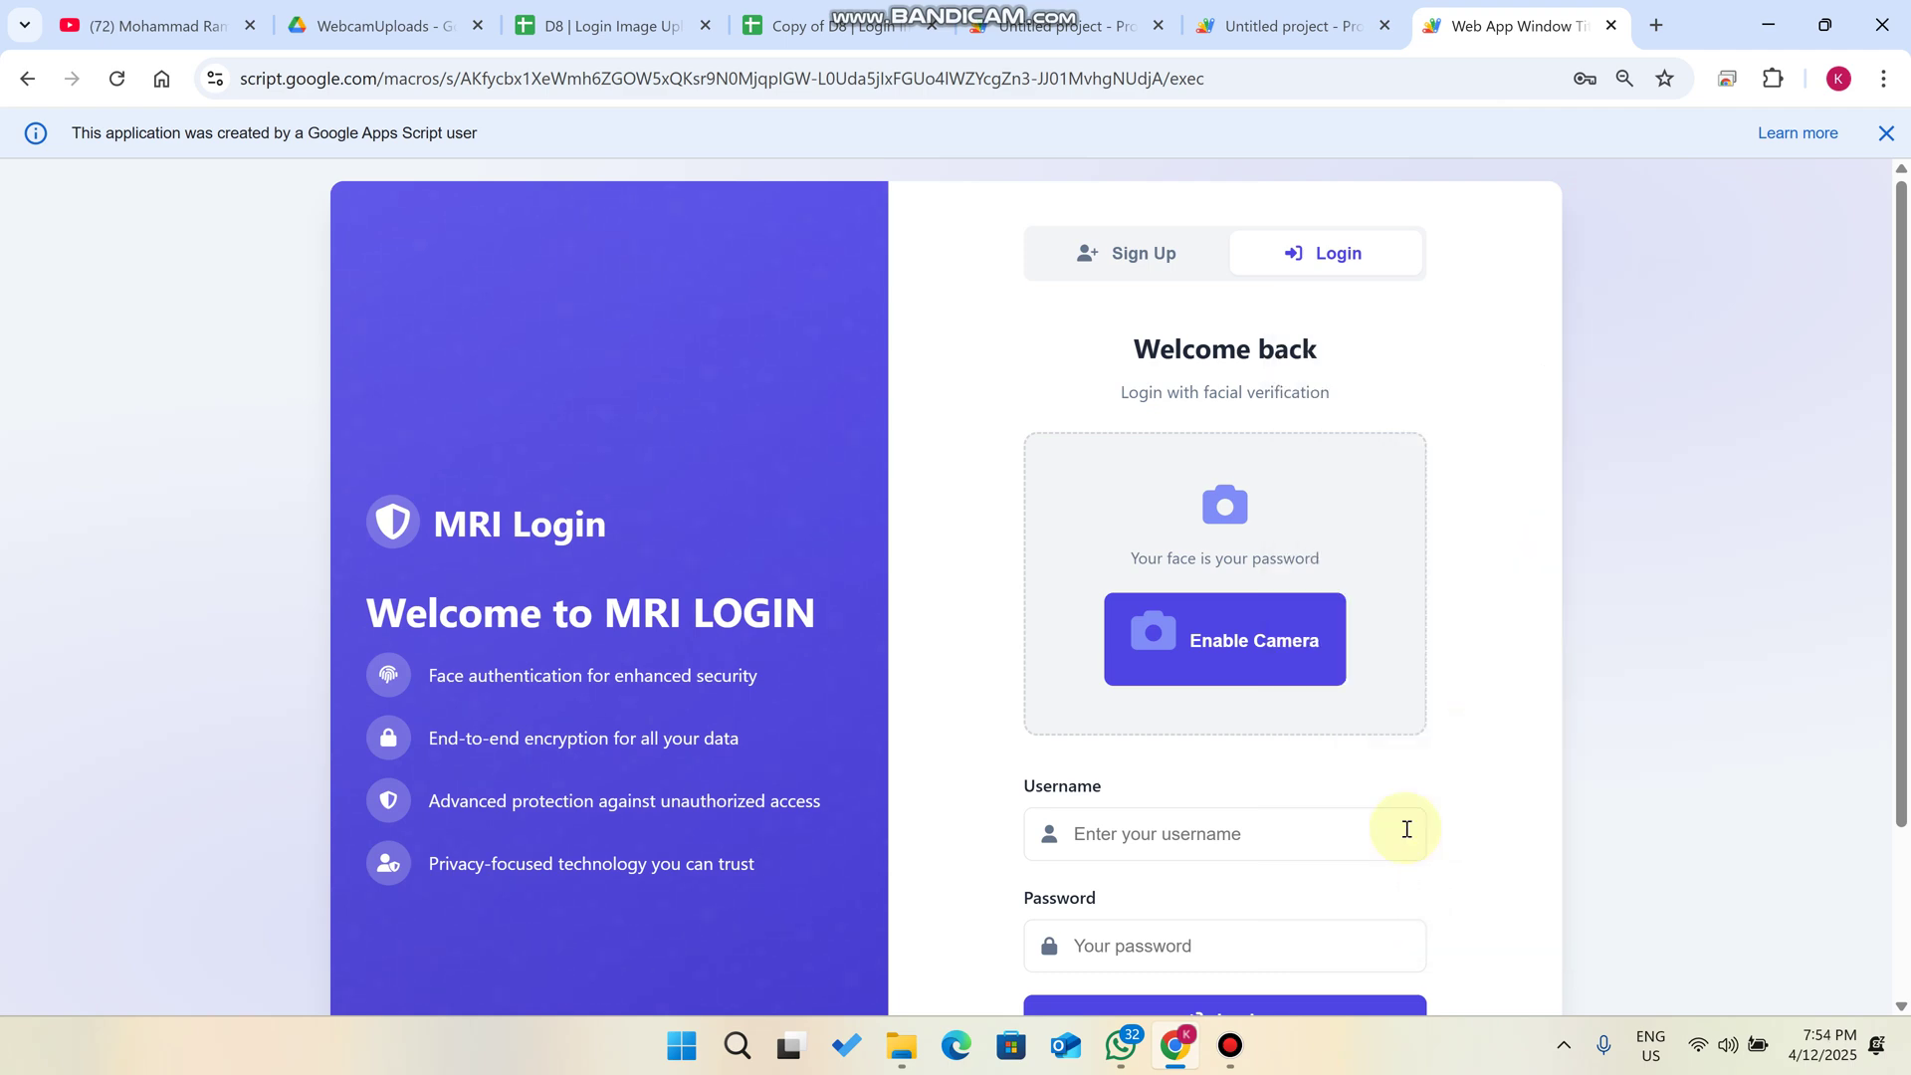
pyautogui.hotkey('ctrl', 'shift', 'i')
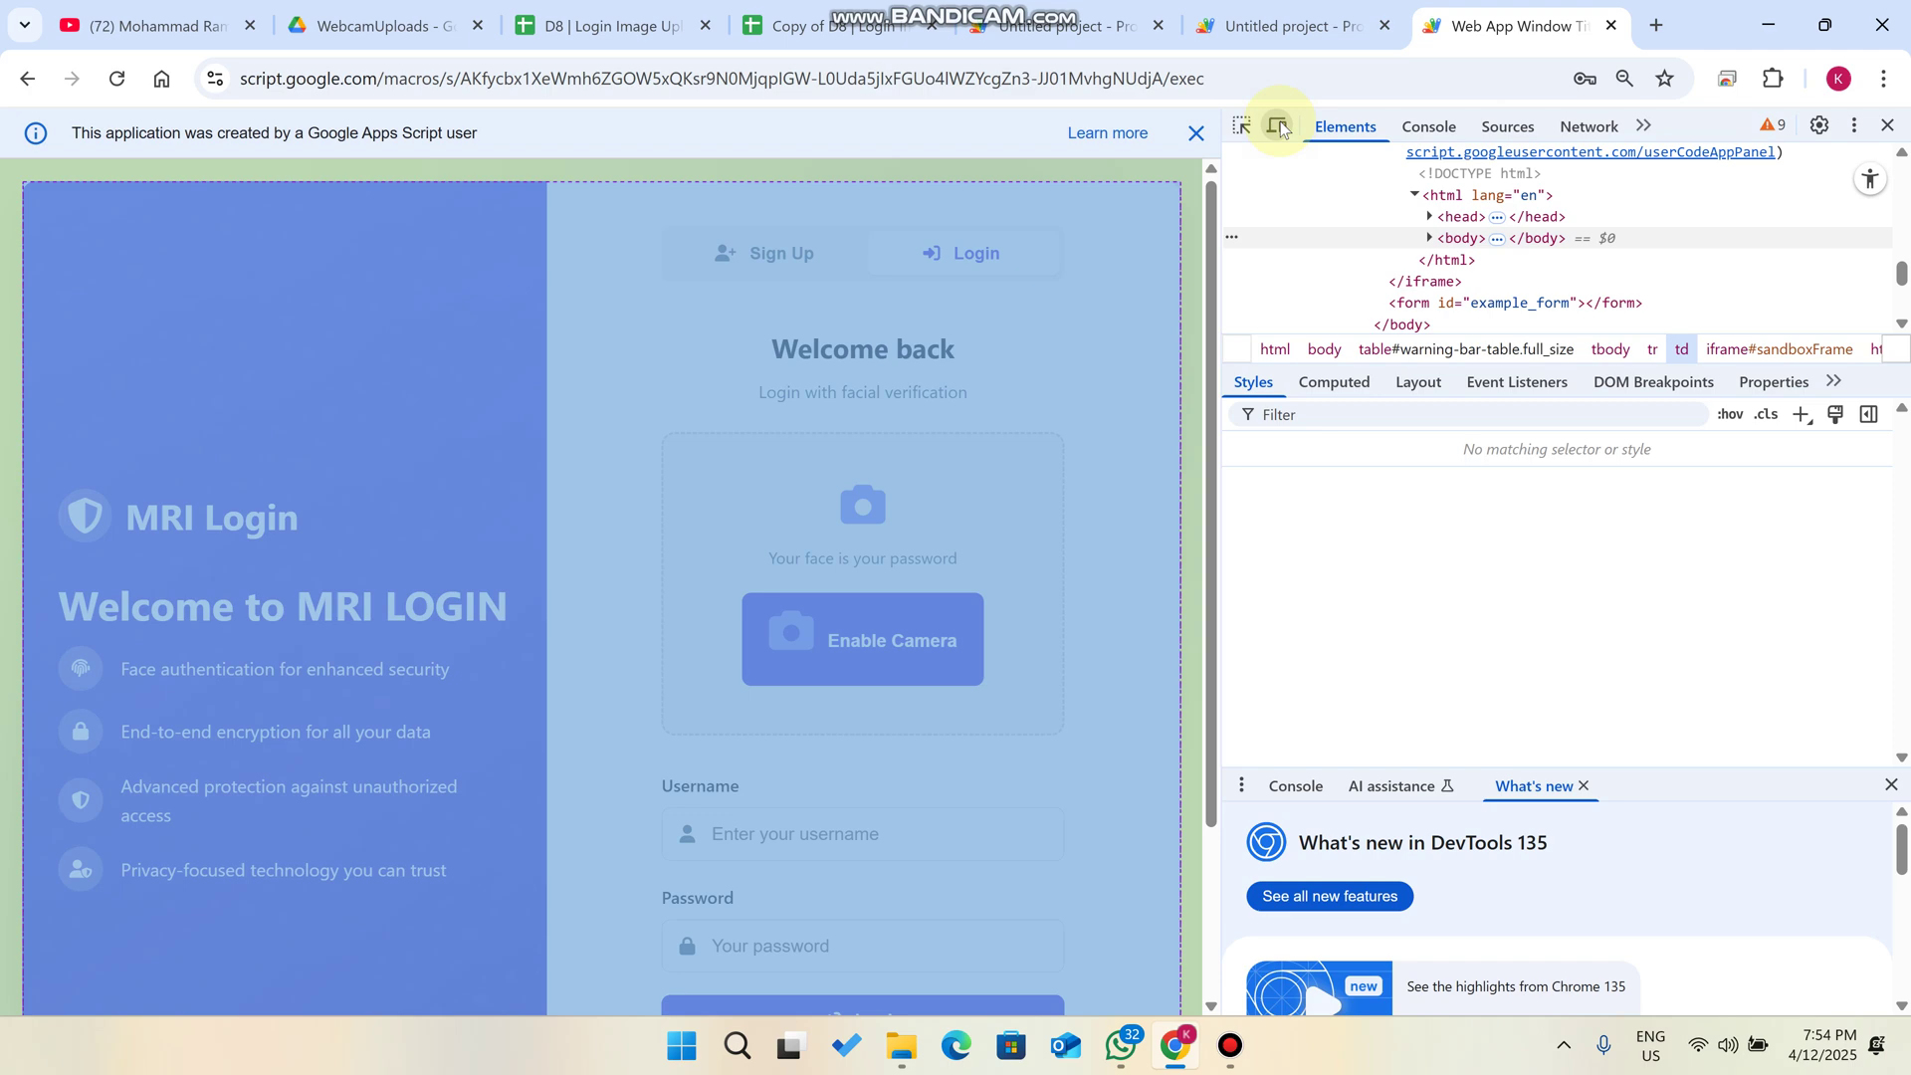
# - Preview the MRI Login page in iPhone XR mobile emulation
pyautogui.click(1277, 127)
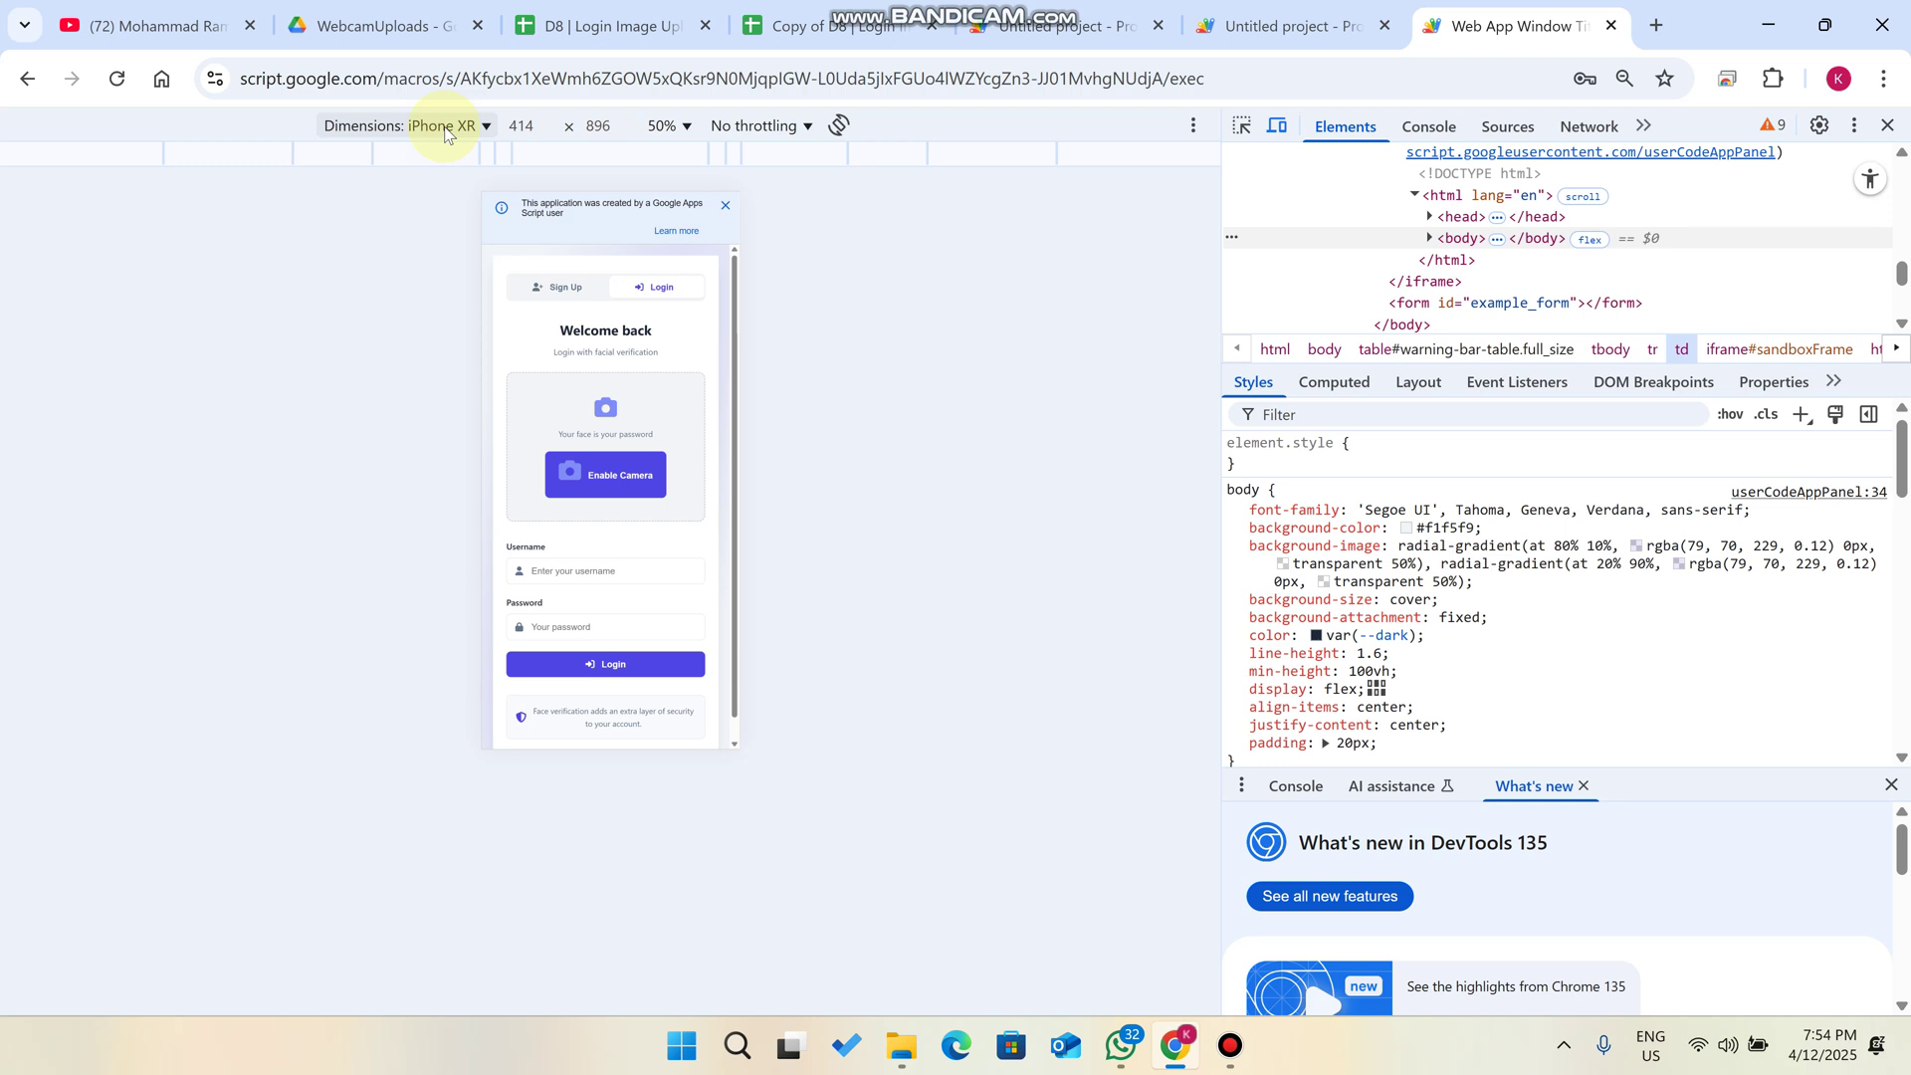
pyautogui.scroll(-1, 618, 426)
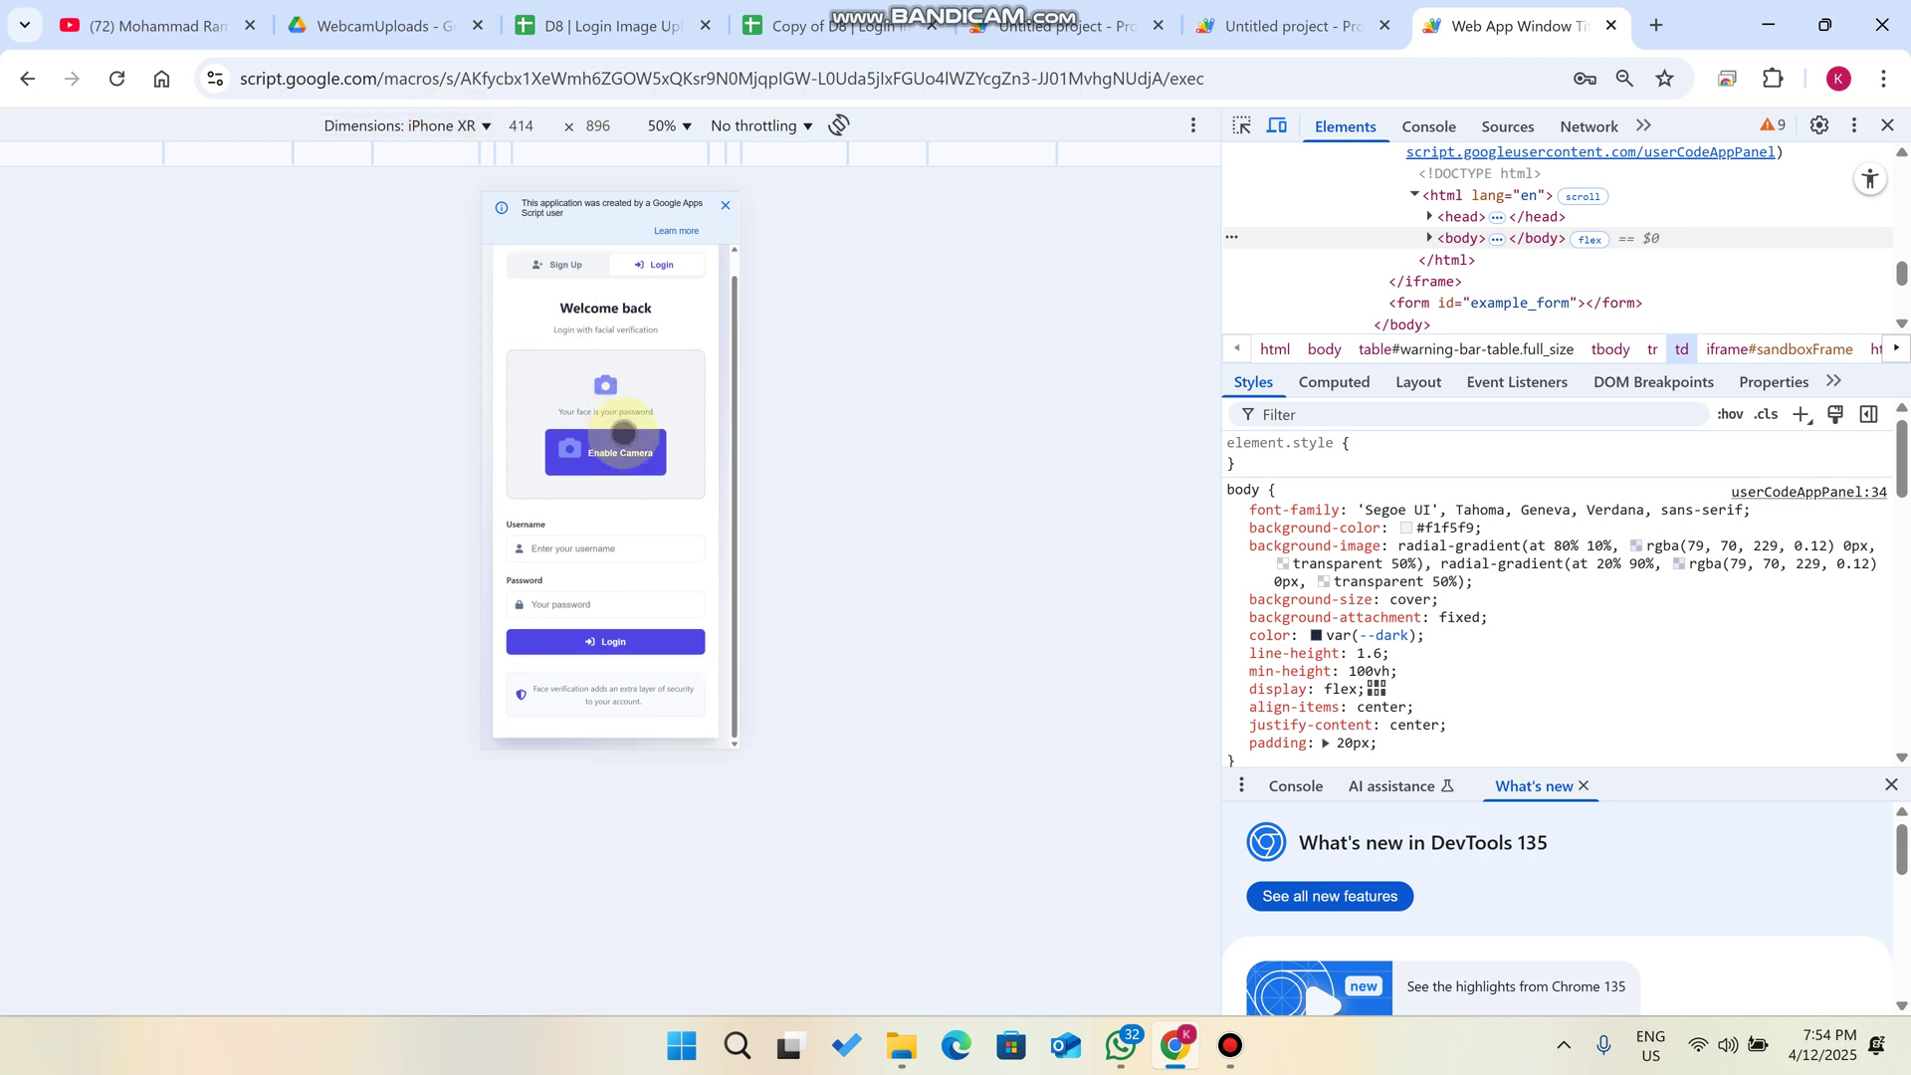
pyautogui.scroll(1, 624, 434)
# - Switch to the tutorial creator's YouTube channel tab
pyautogui.moveTo(906, 10)
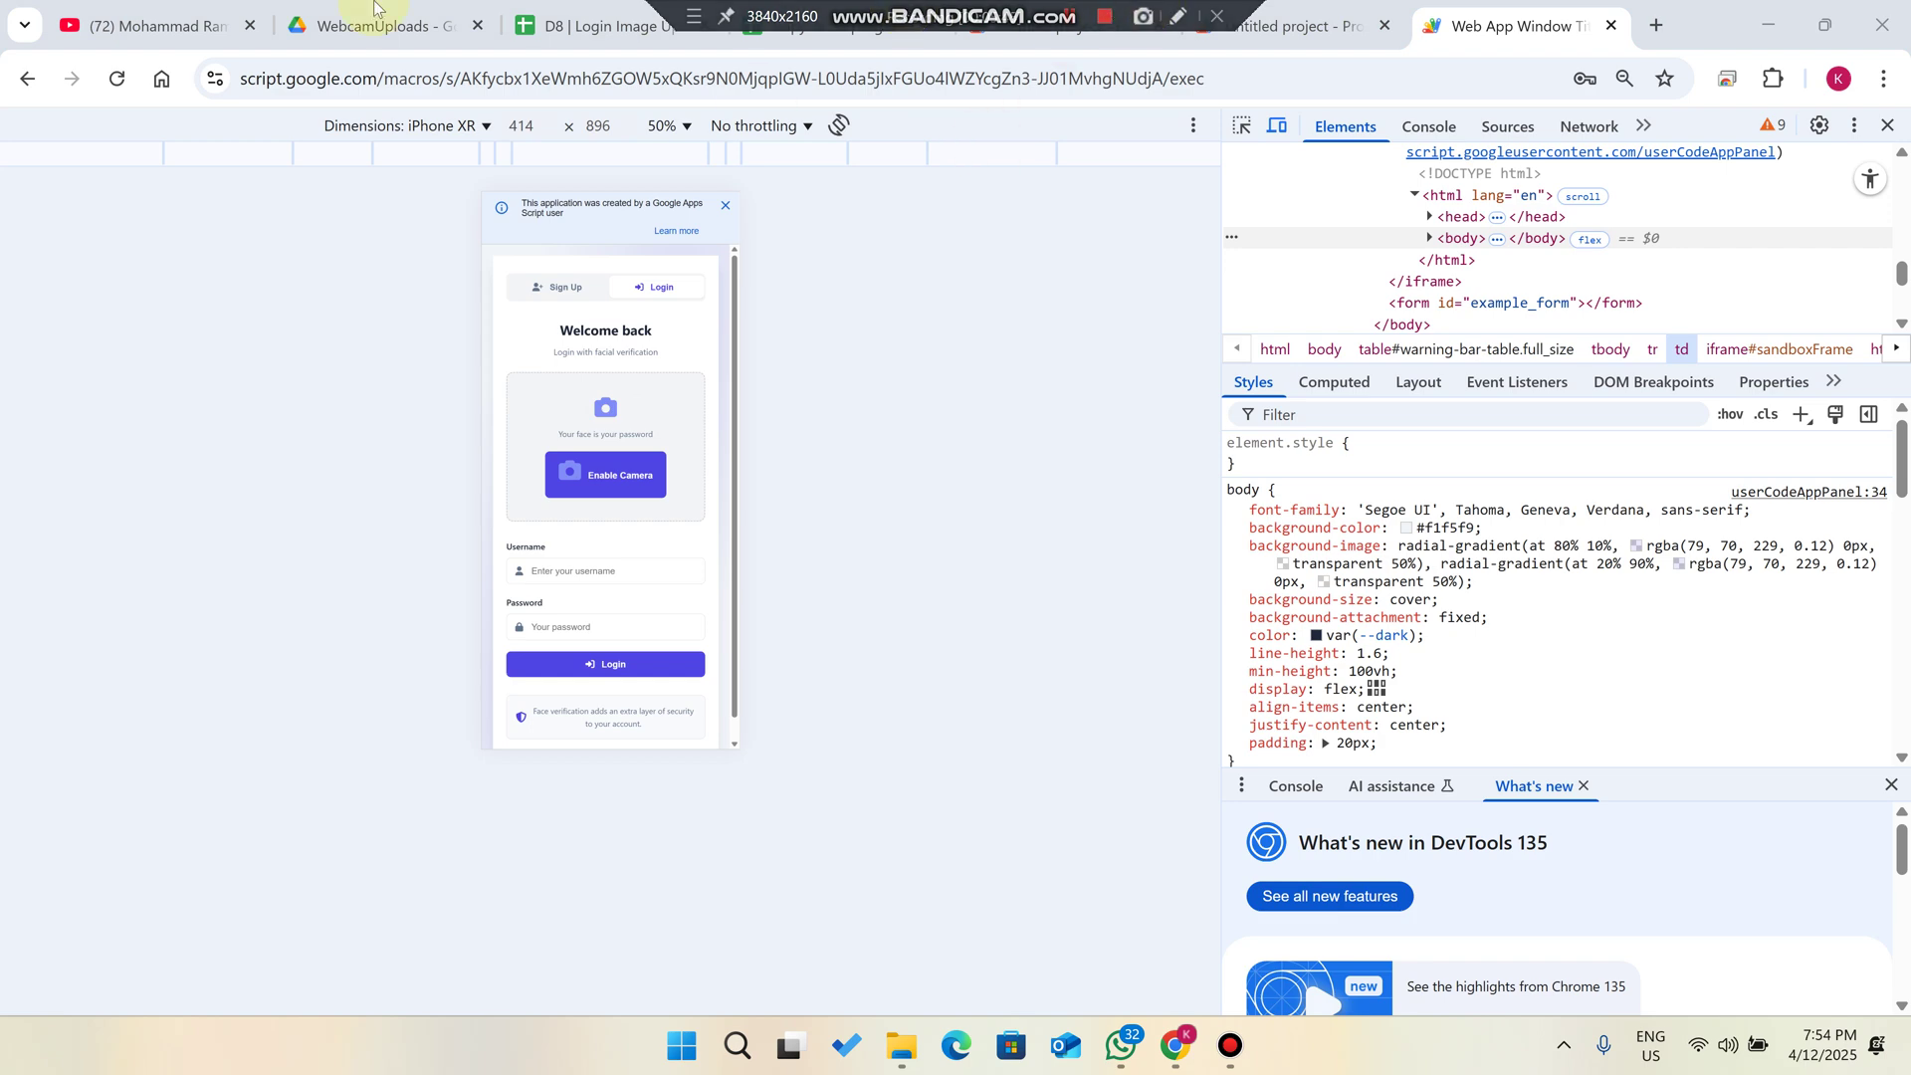
pyautogui.click(149, 26)
pyautogui.moveTo(1090, 22)
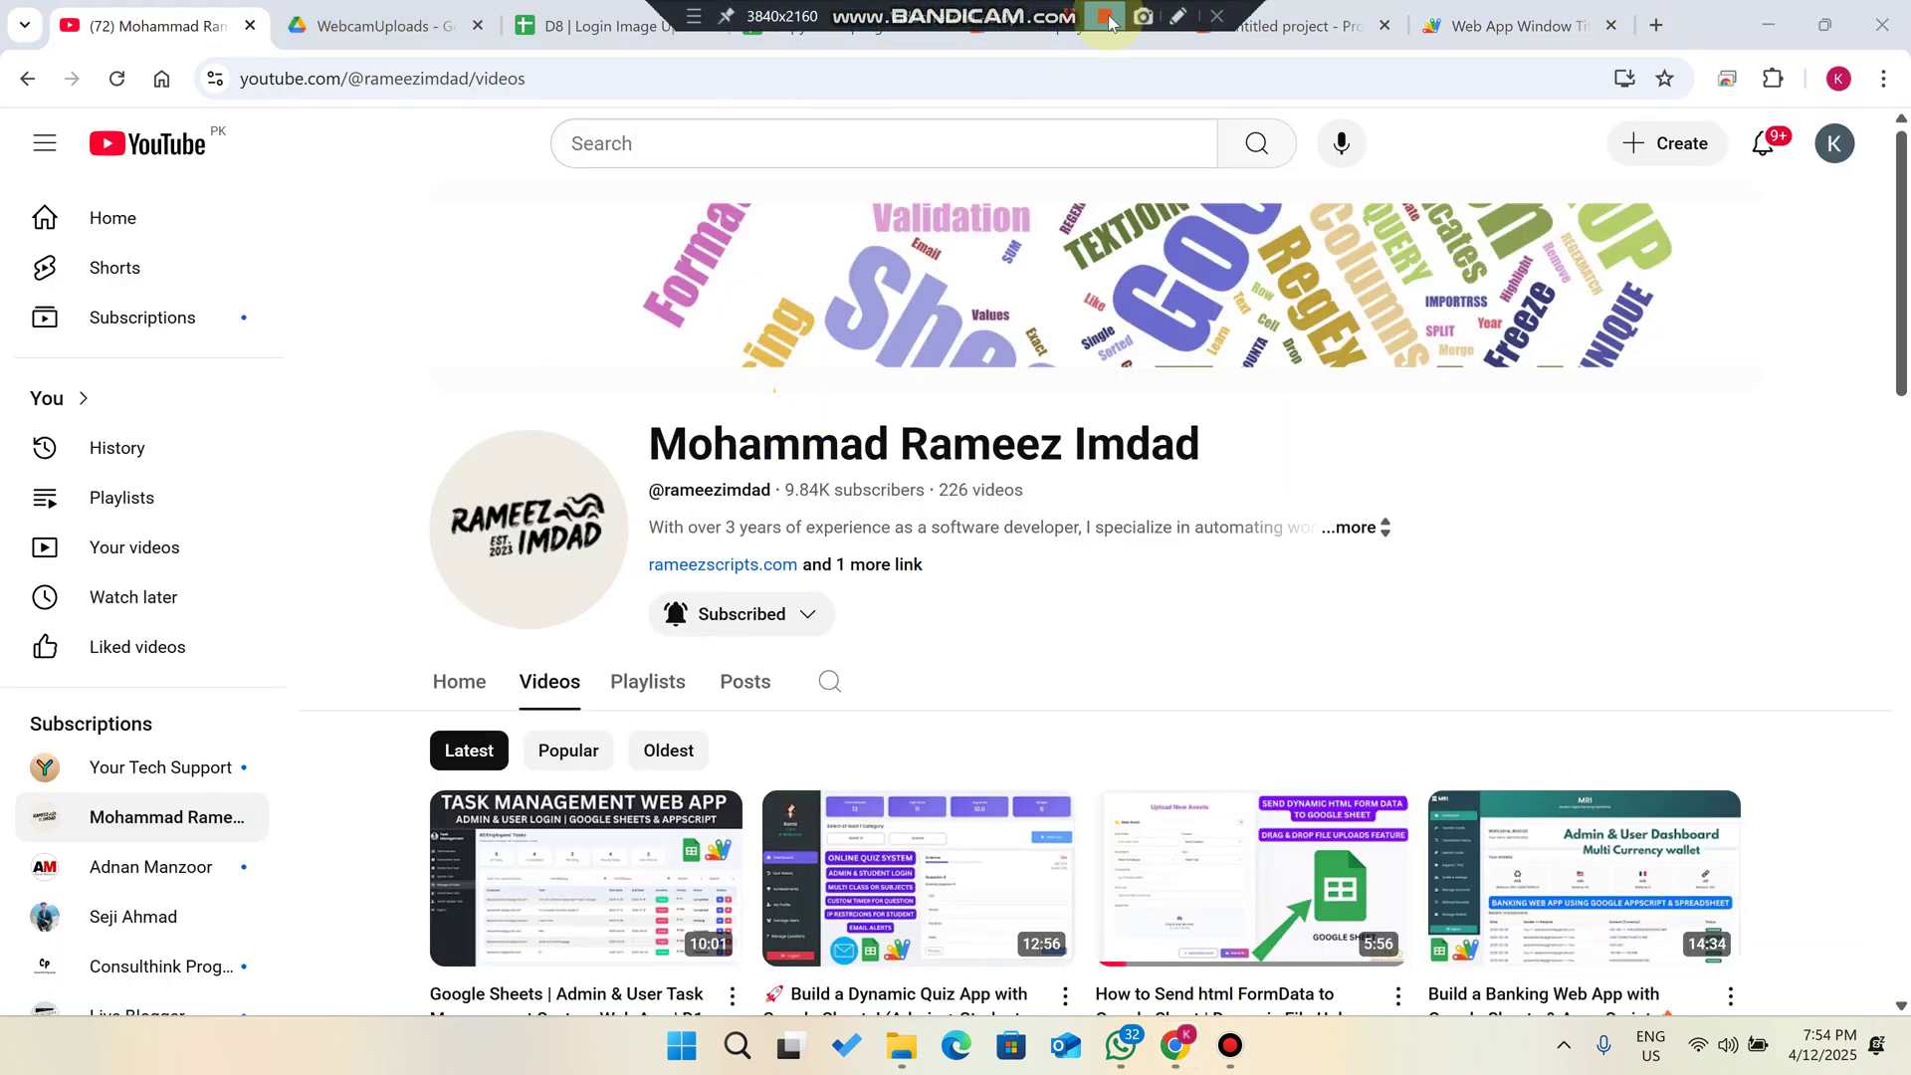